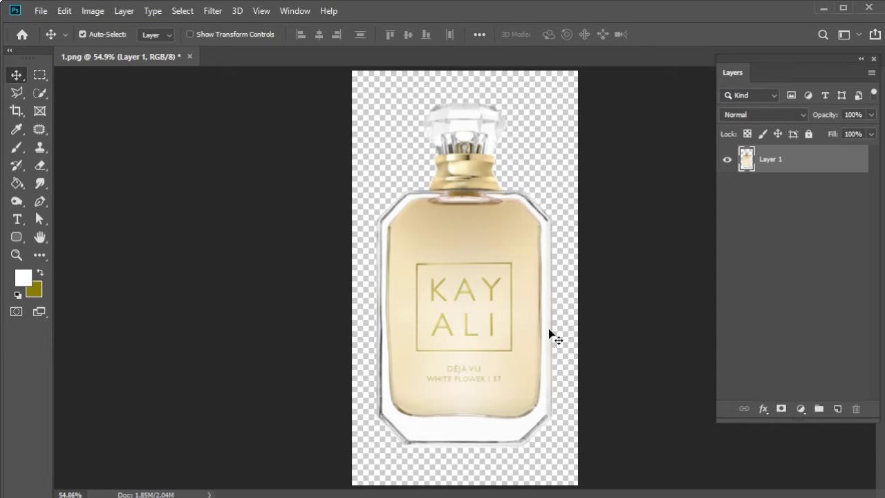
Step: Quick-select the whole perfume bottle, cap through base, with an enlarged brush
click(40, 93)
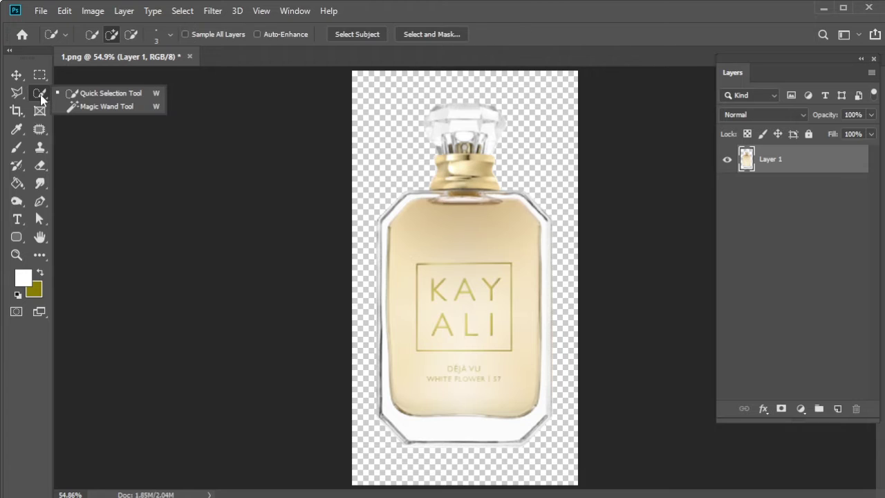
click(102, 96)
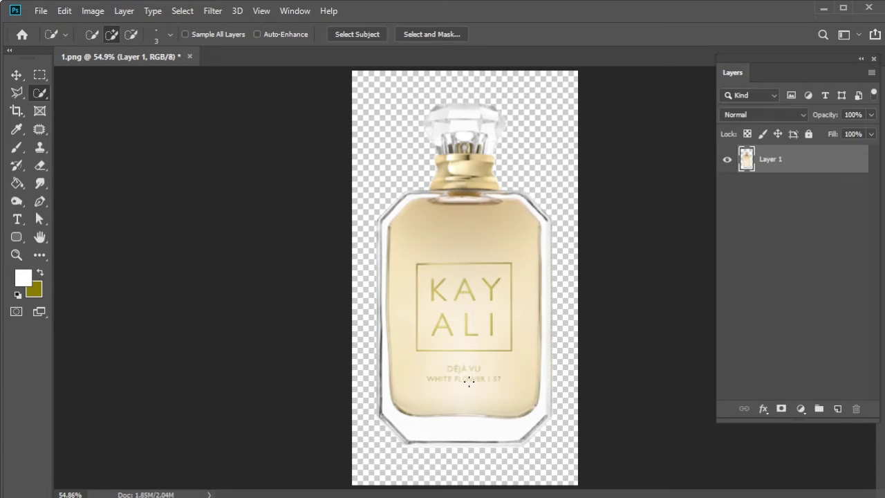
key(bracketright)
key(bracketright)
key(bracketright)
mouse_move(447, 328)
mouse_down()
mouse_move(453, 128)
mouse_move(430, 119)
mouse_move(489, 113)
mouse_move(517, 265)
mouse_up()
drag(534, 400, 461, 446)
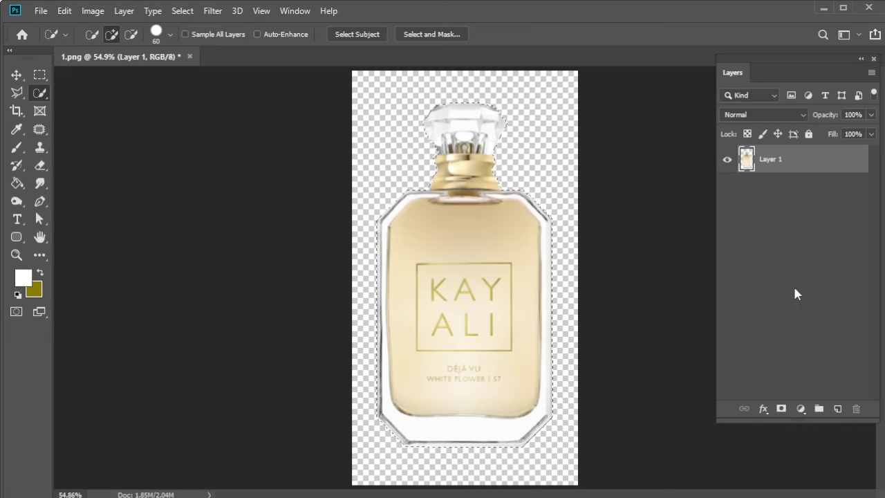
Step: Fill the bottle selection white on a new layer, hide Layer 1, and deselect
click(837, 408)
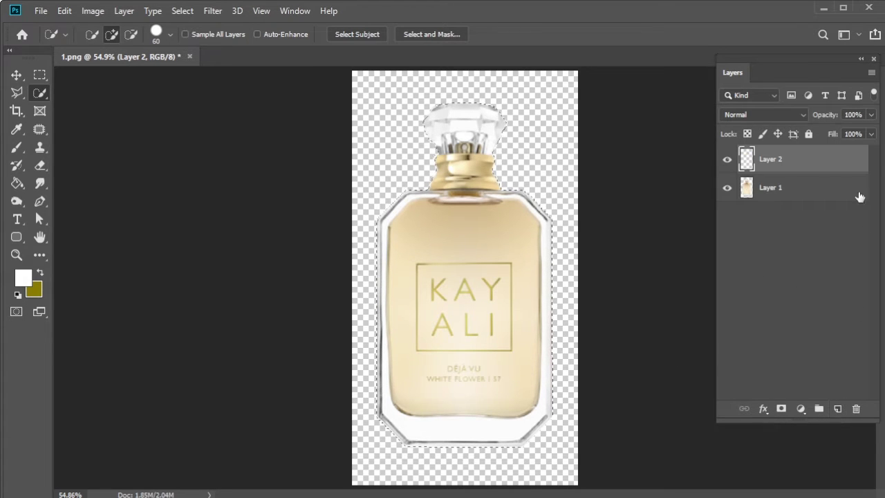
click(727, 188)
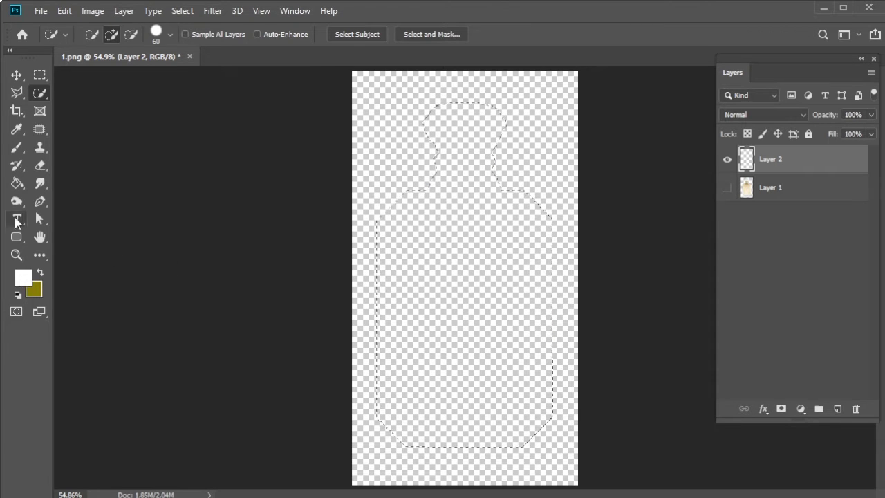
click(17, 183)
click(454, 271)
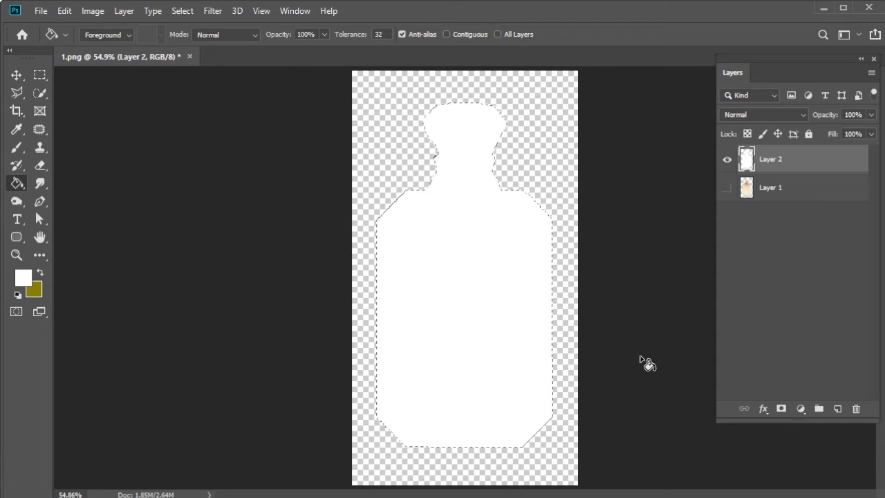
key(ctrl+d)
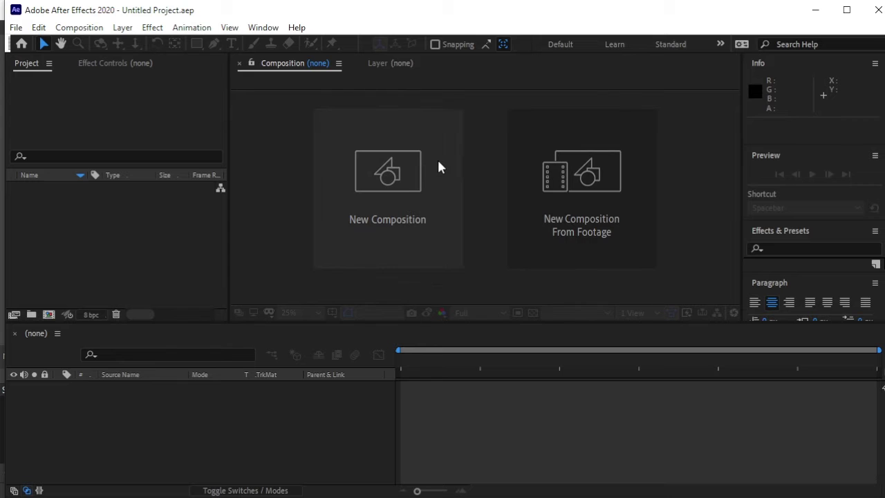
Step: Create Comp 1 at 1080×1080, 30 fps, lasting 30 seconds
click(416, 167)
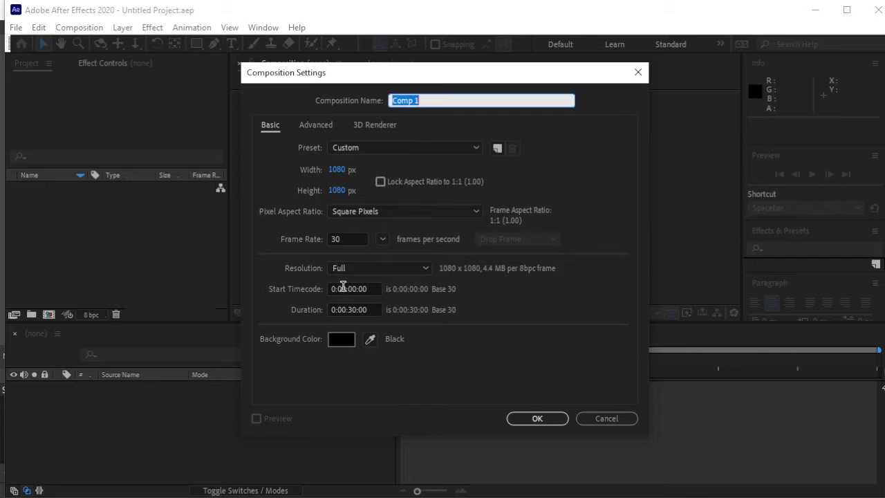
click(544, 419)
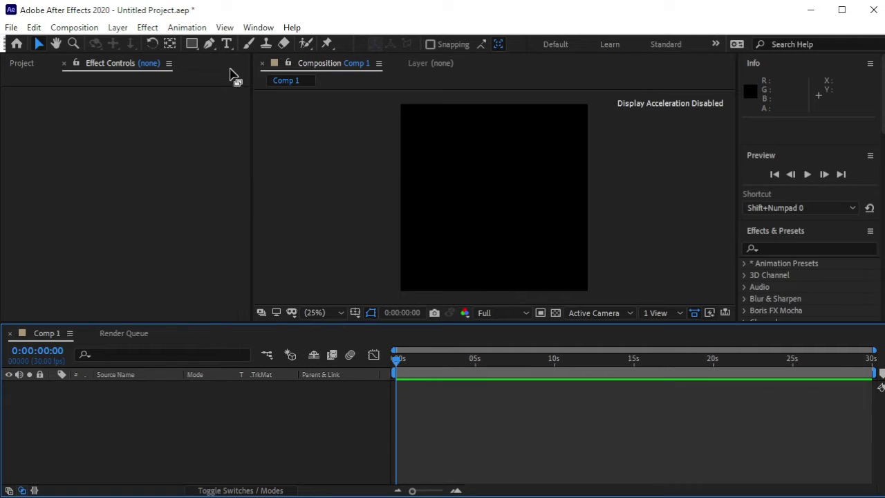
Step: Paste 'JOURNEY INTO / TIMELESS LUXURY' as a two-line text layer near the comp centre
click(226, 44)
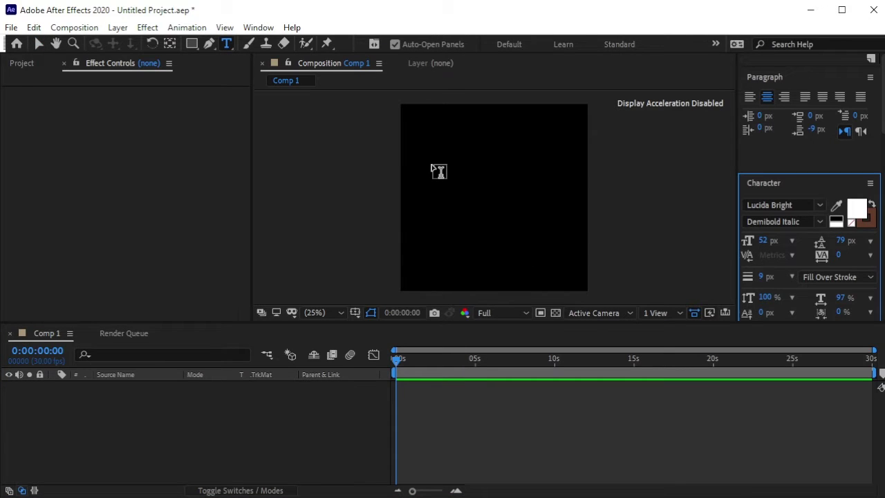
click(435, 169)
key(ctrl+v)
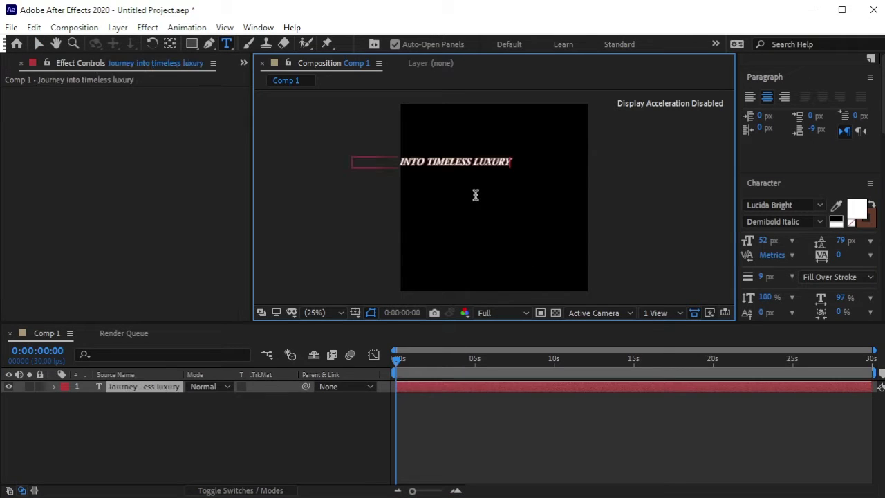
click(426, 162)
key(Return)
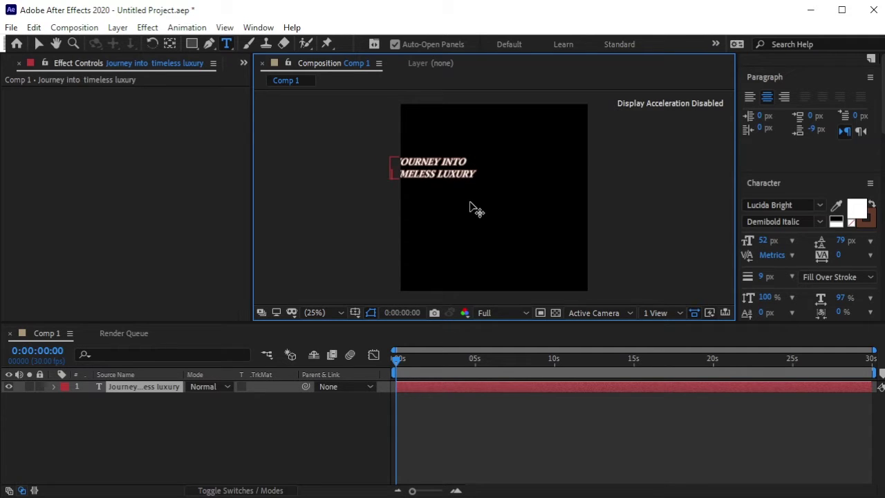
click(38, 44)
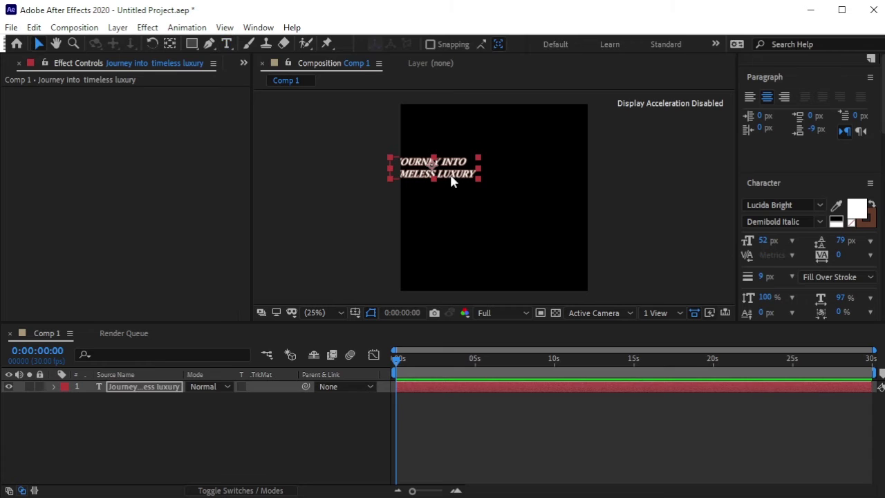
drag(451, 177, 509, 191)
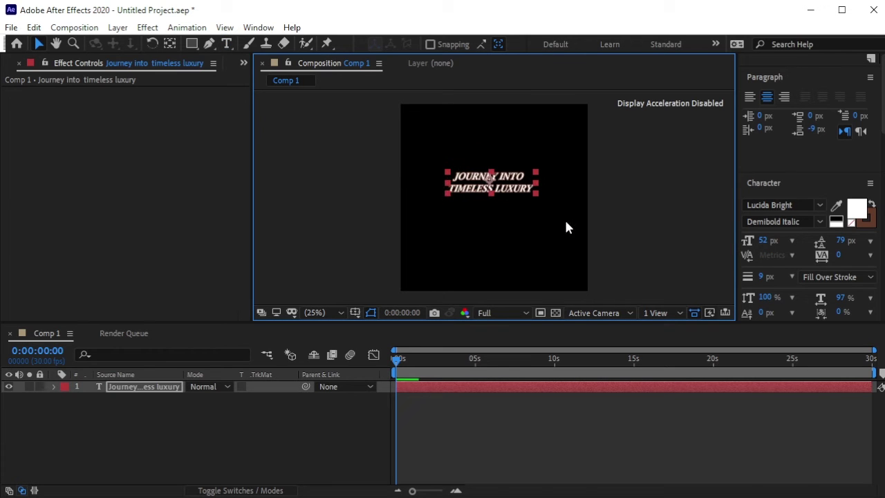
Step: Centre the title horizontally, enlarge it, and widen its leading to 95 px
scroll(793, 240, up, 5)
scroll(796, 233, up, 1)
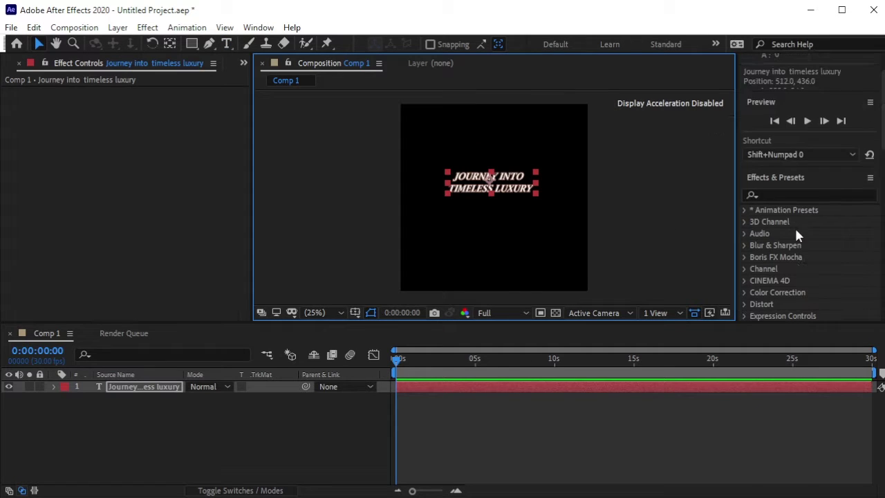
scroll(795, 229, up, 3)
scroll(827, 245, down, 5)
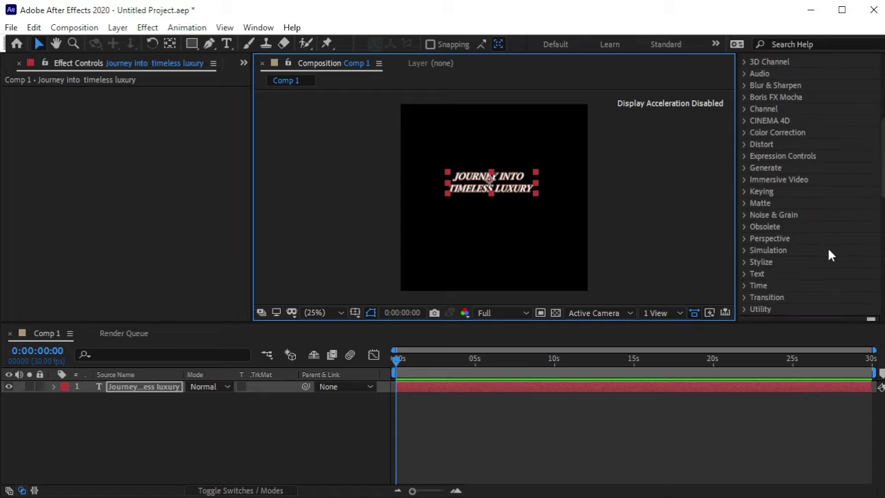
scroll(827, 246, down, 5)
scroll(796, 199, down, 2)
scroll(785, 296, down, 2)
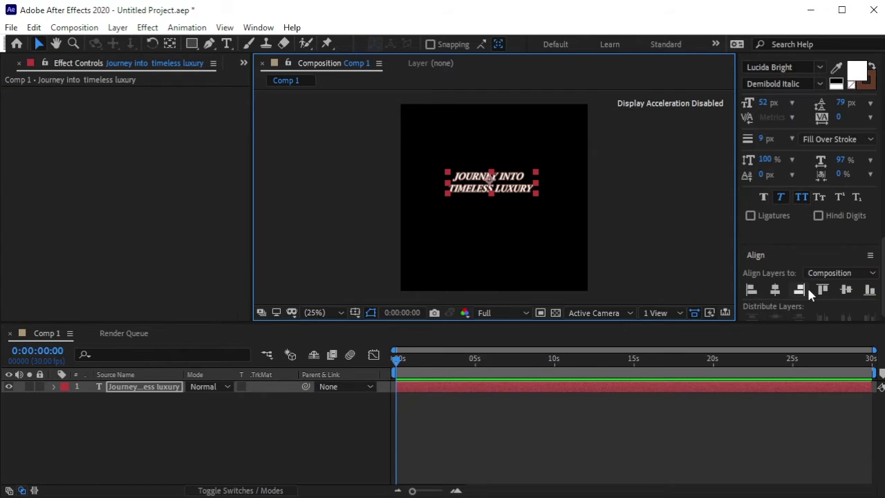
click(776, 291)
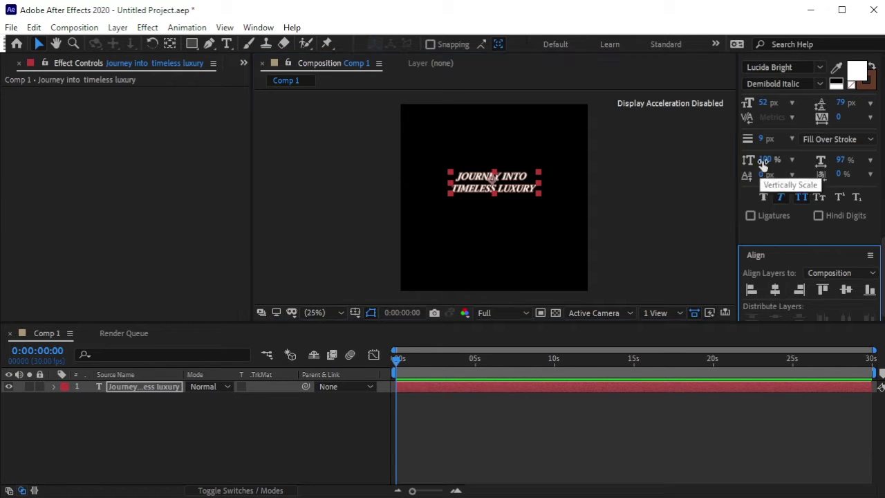
drag(762, 106, 773, 102)
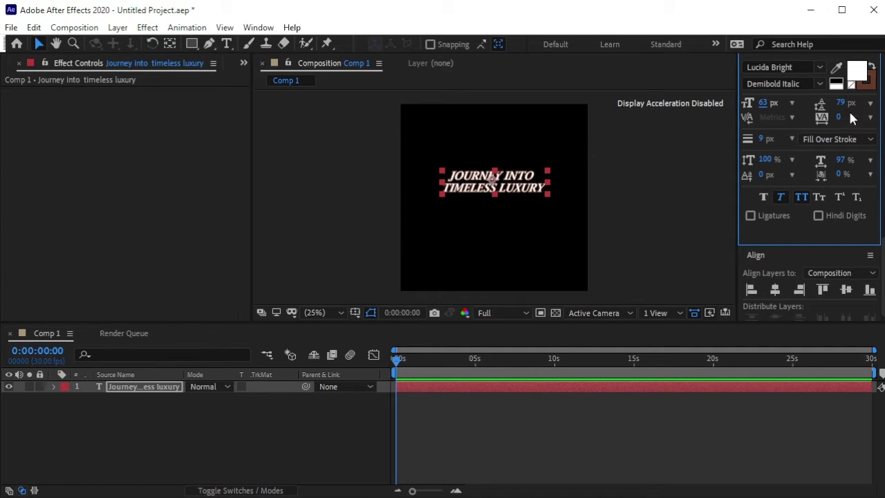
drag(838, 103, 849, 102)
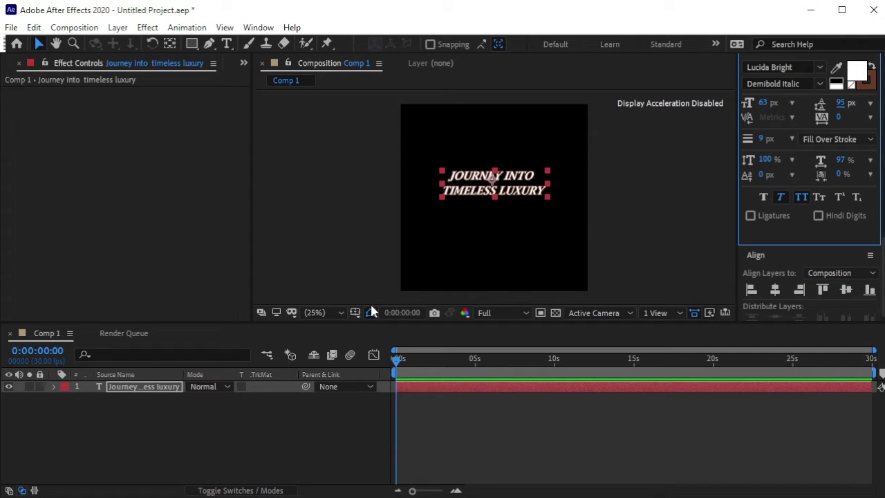
Step: Centre the title vertically, set its font size to 66 px, and close Effect Controls
click(775, 290)
click(846, 290)
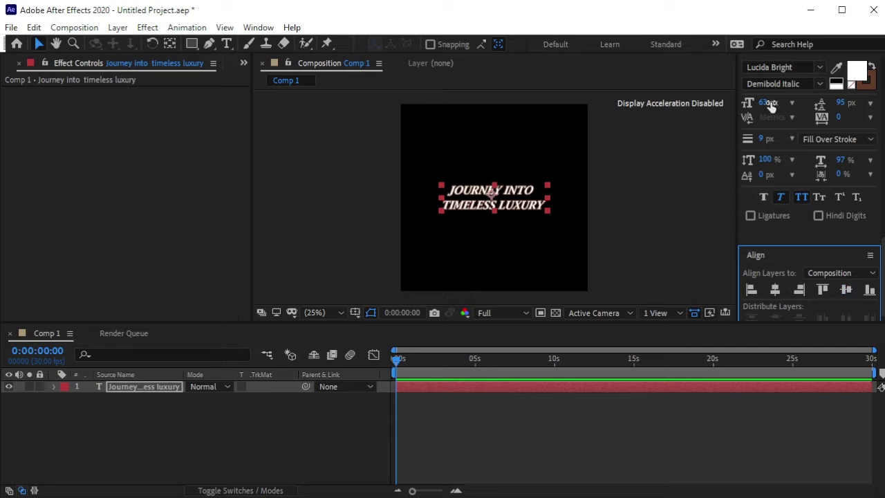
drag(768, 104, 773, 104)
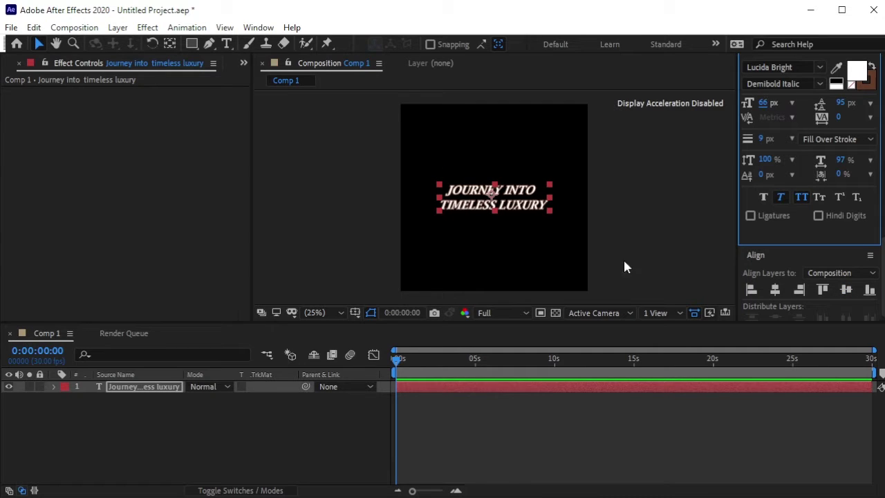
click(233, 417)
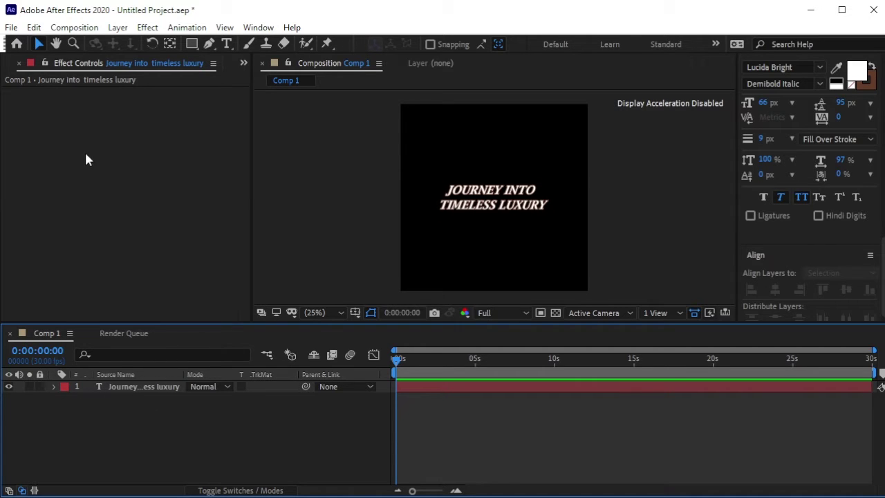
click(19, 62)
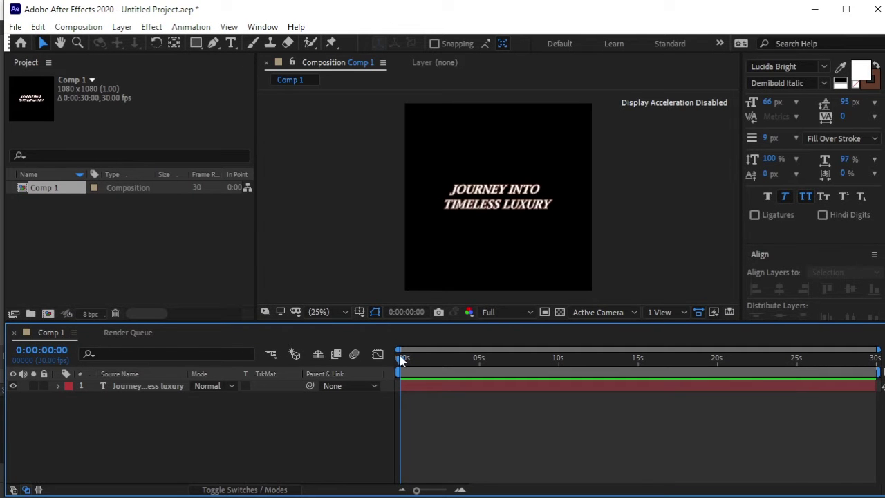
Step: Apply the 3D rotate-by-character text preset to the title and preview it
scroll(760, 145, up, 5)
scroll(779, 164, up, 5)
scroll(779, 164, up, 5)
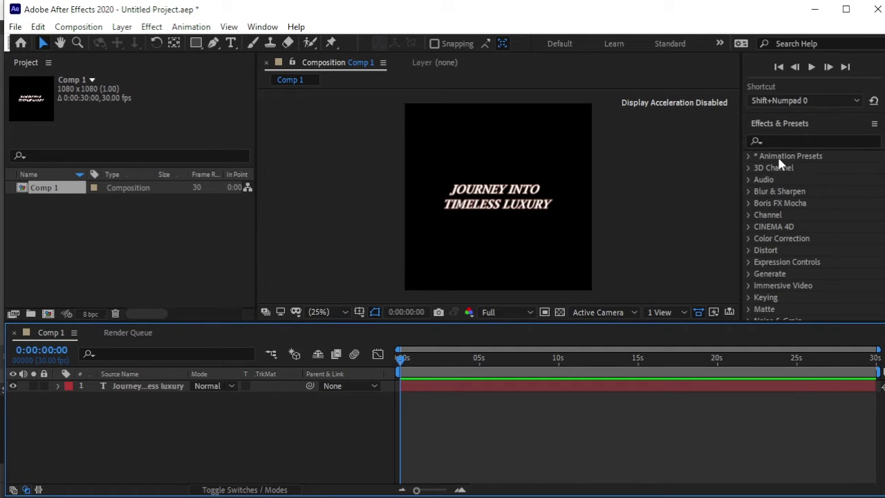
click(777, 142)
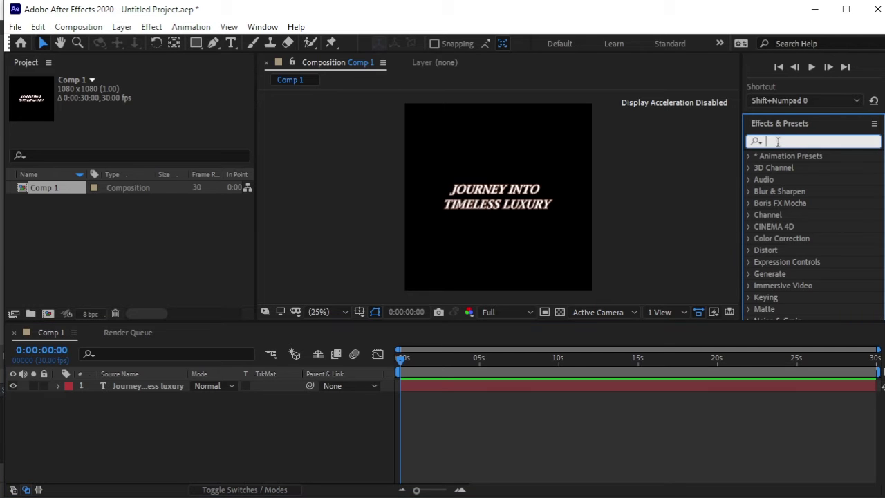
text(3d)
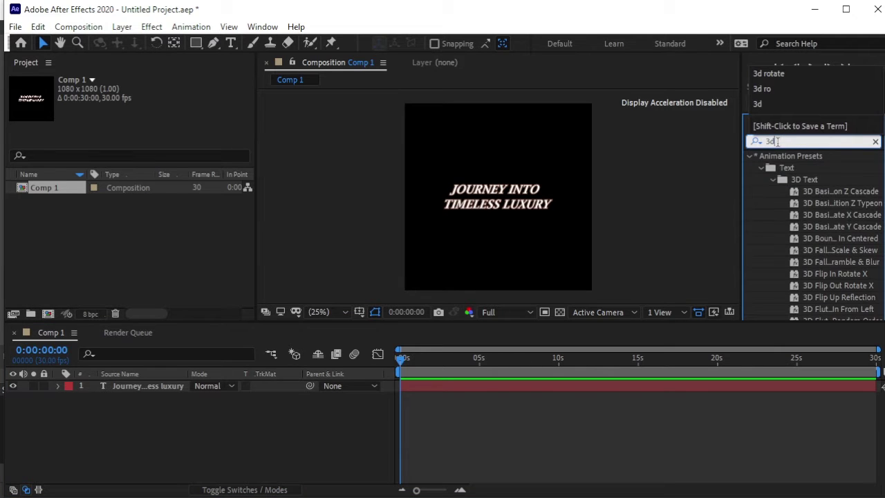
text( rotate)
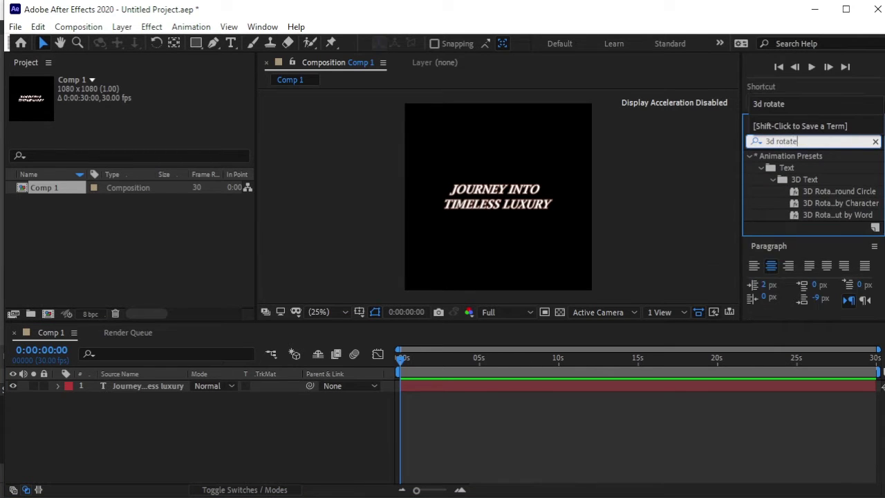
drag(853, 203, 519, 202)
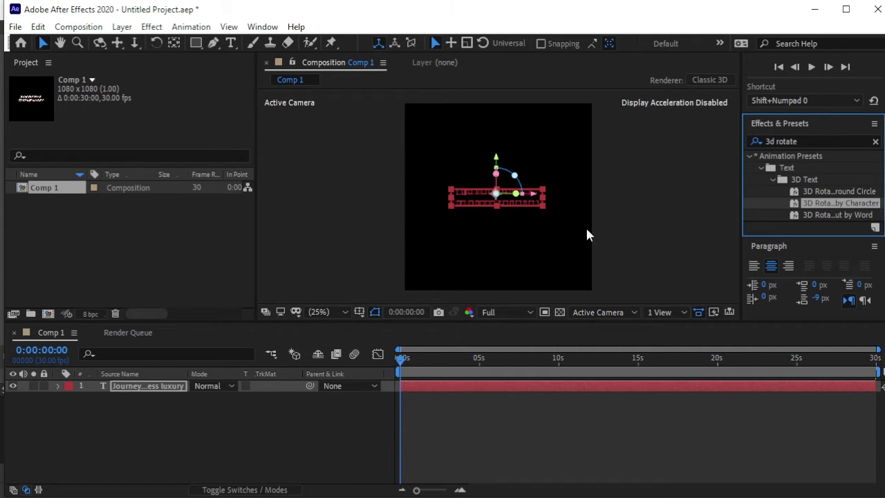
click(474, 385)
key(space)
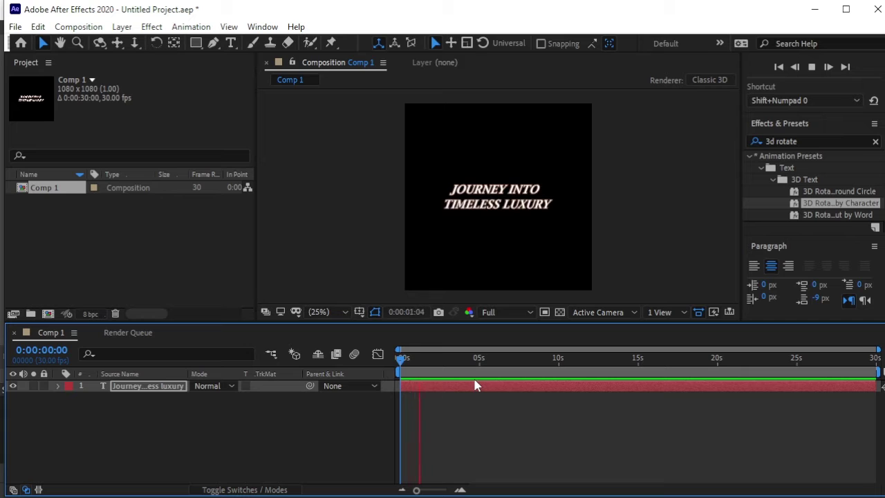
key(space)
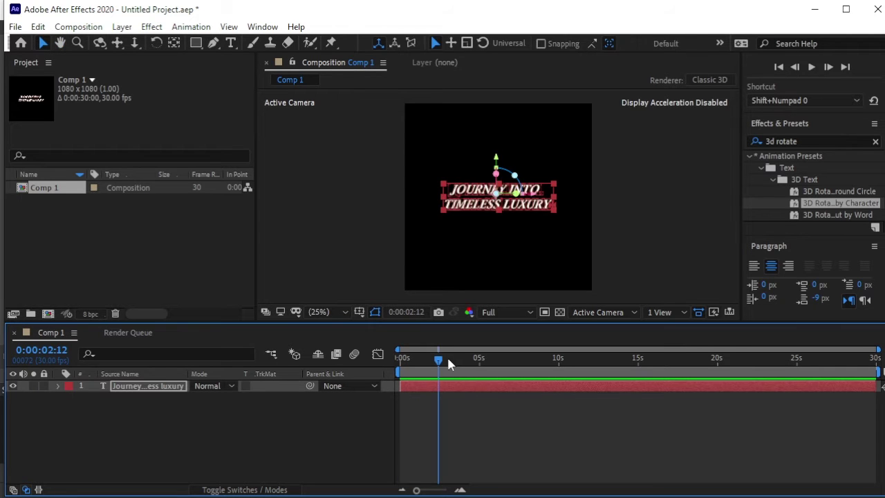
Step: Trim the title layer's out point to 0:00:02:12 with Alt+]
click(455, 392)
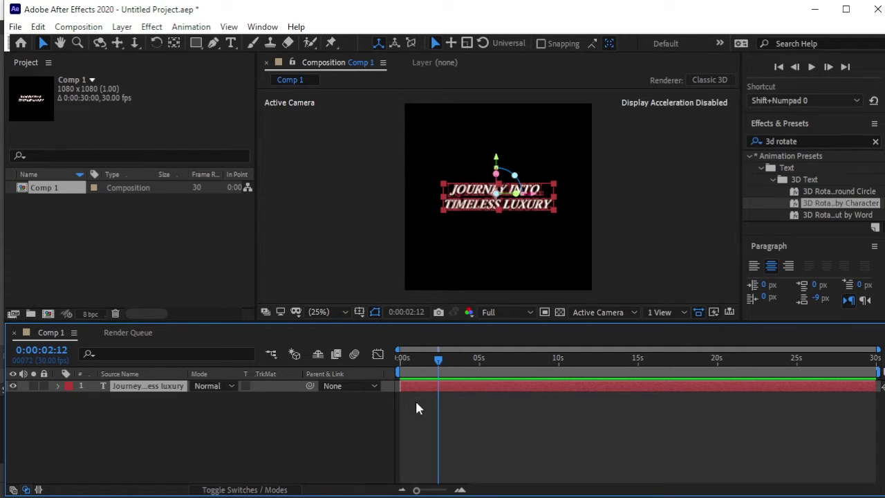
key(alt+bracketright)
click(317, 432)
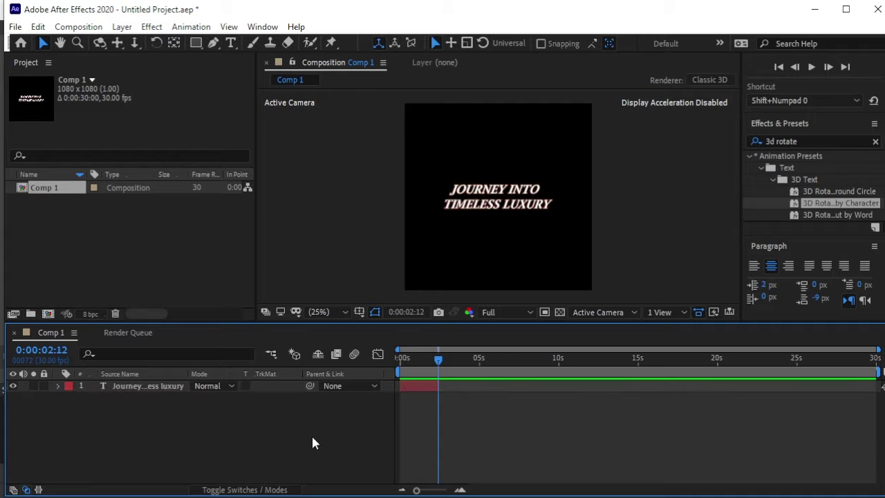
Step: Import the bottle silhouette image 2.png into the project
right_click(161, 225)
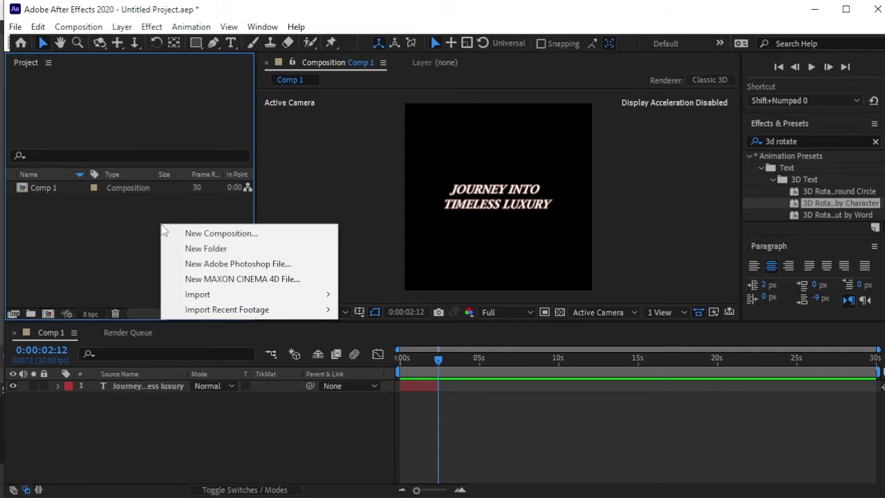
mouse_move(208, 293)
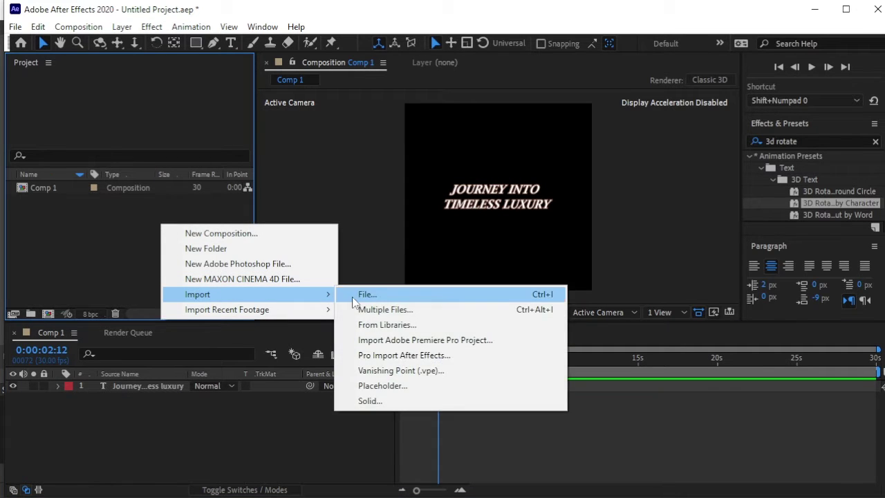
click(419, 293)
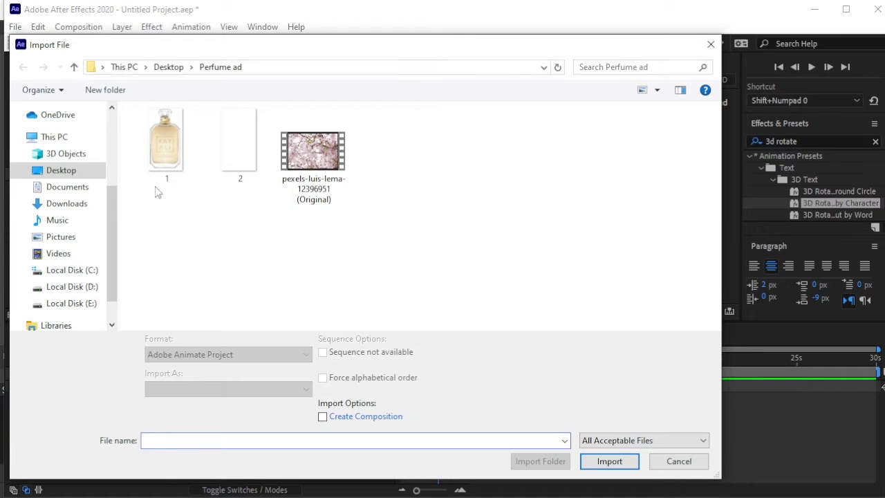
click(223, 156)
click(602, 454)
Step: Add 2.png to Comp 1, starting where the title layer ends
drag(105, 202, 134, 387)
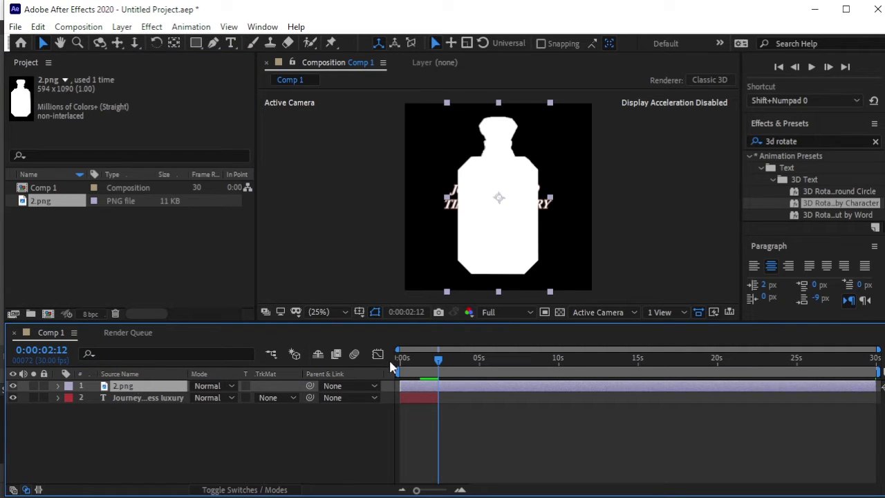
drag(423, 391, 461, 391)
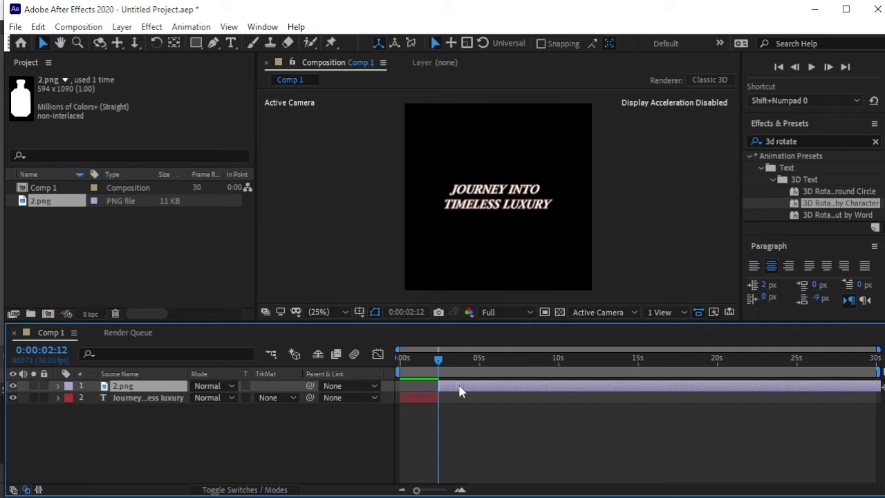
drag(446, 360, 442, 360)
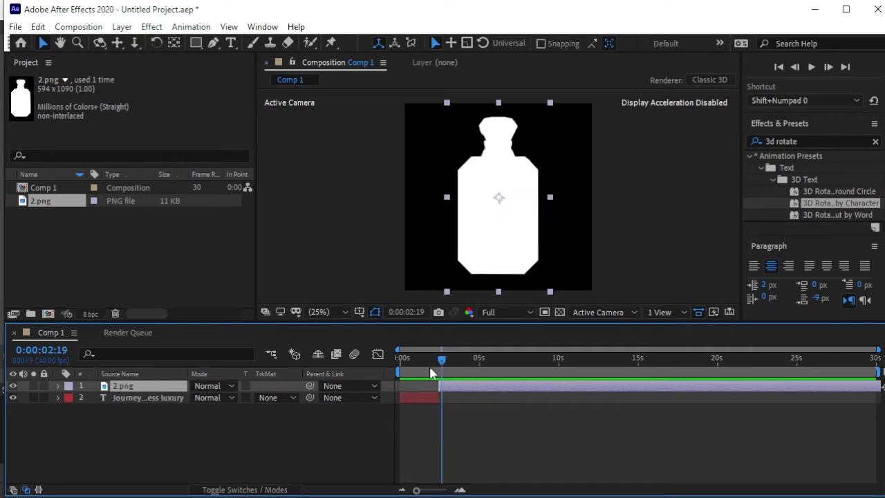
Step: Set the 2.png layer's Scale to 80%
key(s)
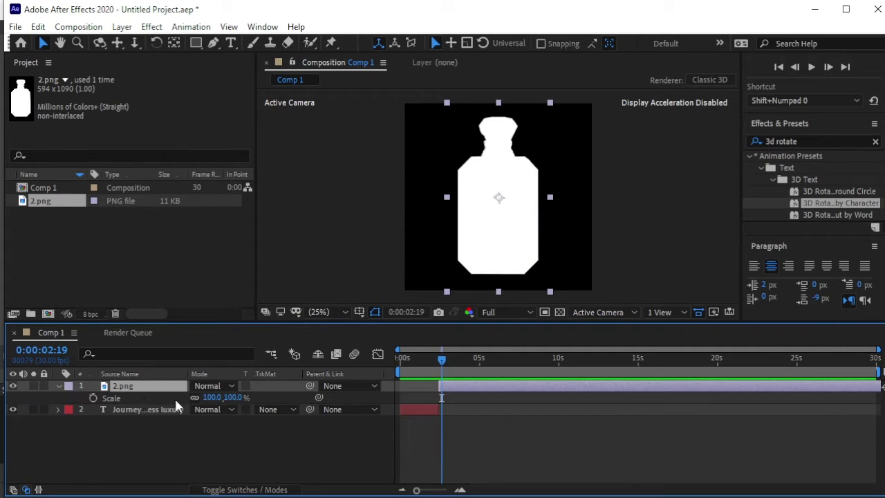
click(234, 398)
text(80)
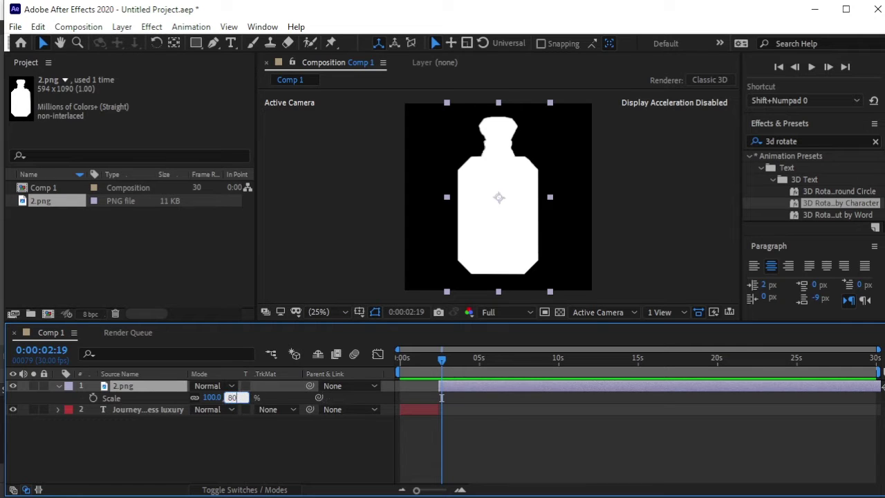
key(Return)
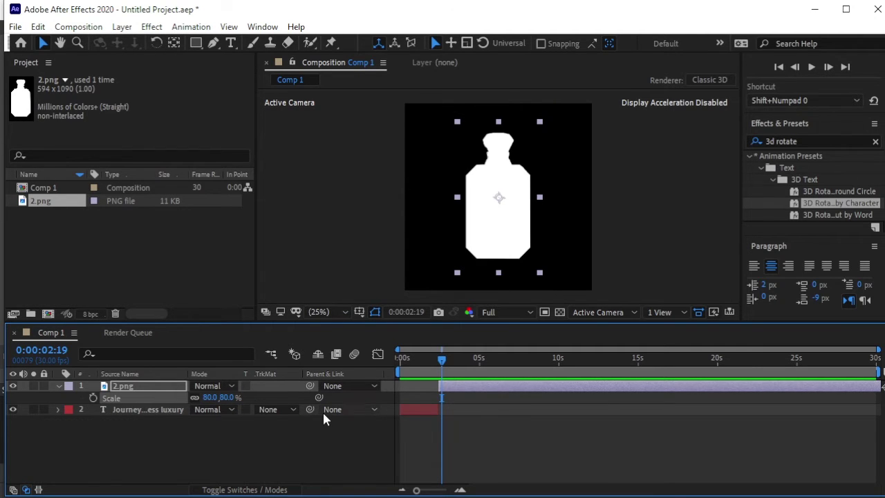
click(309, 420)
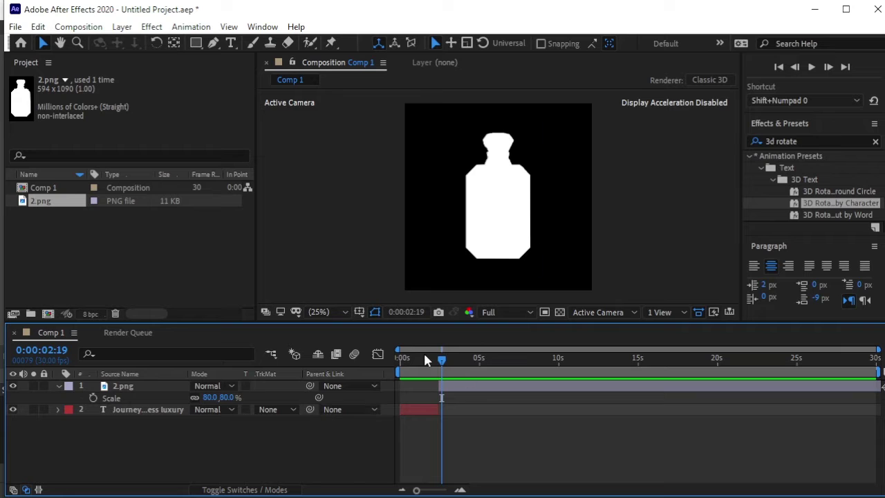
drag(416, 489, 431, 489)
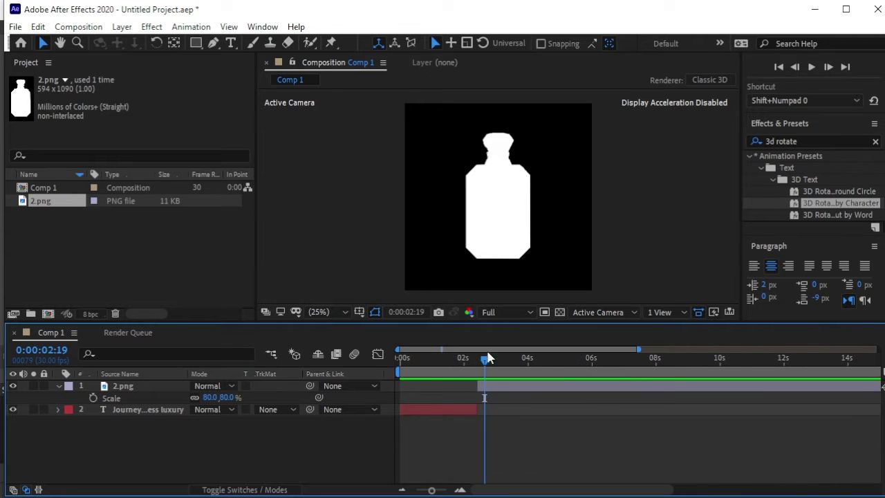
Step: Auto-trace the 2.png layer at 0:00:02:12 into a bottle-outline mask
drag(486, 363, 475, 374)
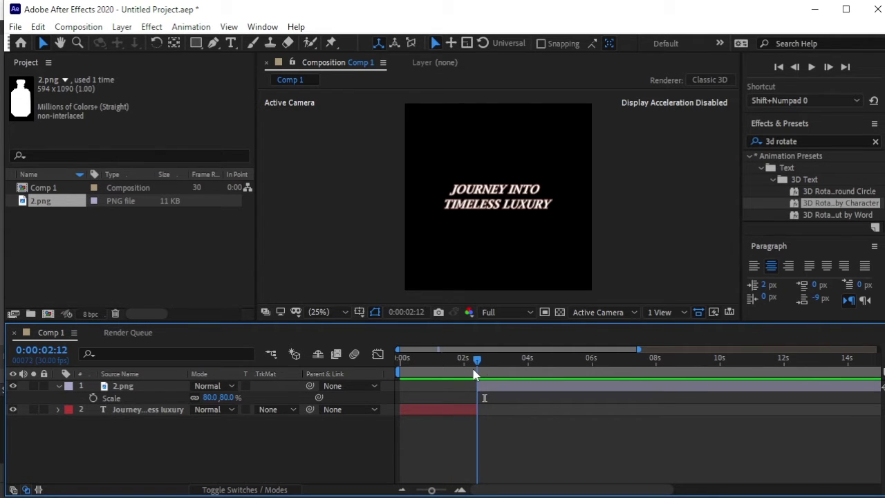
click(51, 387)
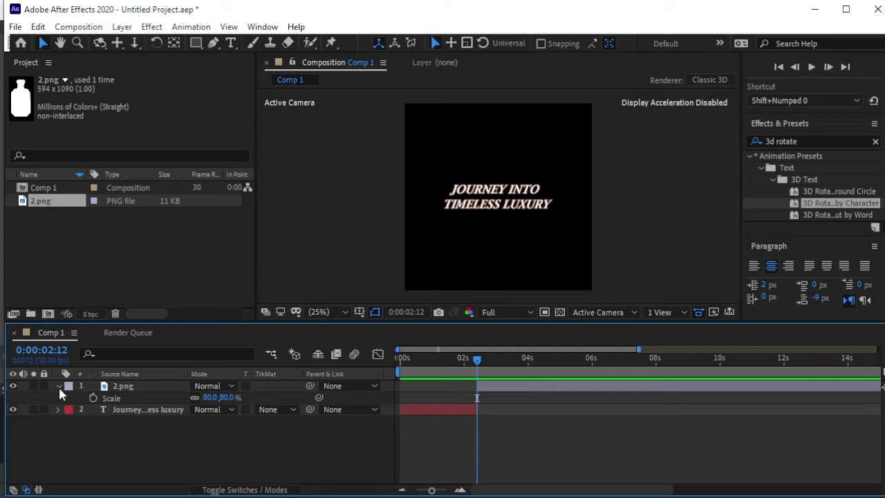
click(59, 387)
click(125, 386)
click(122, 26)
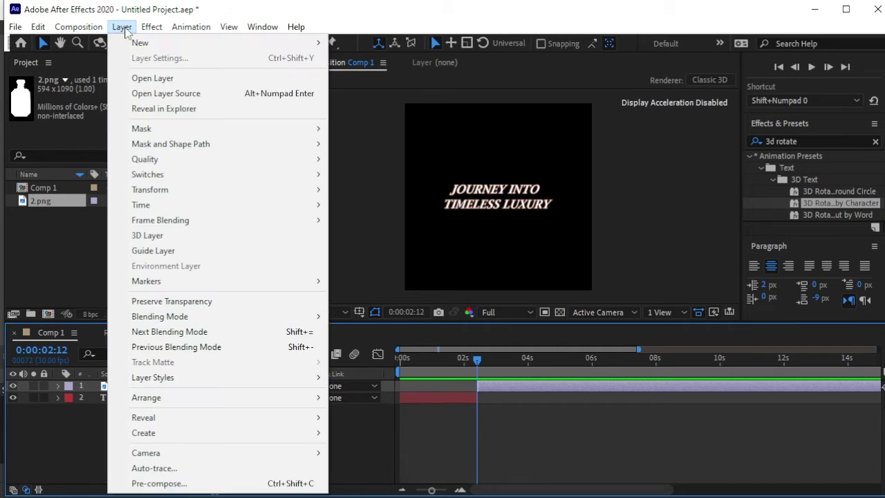
click(243, 469)
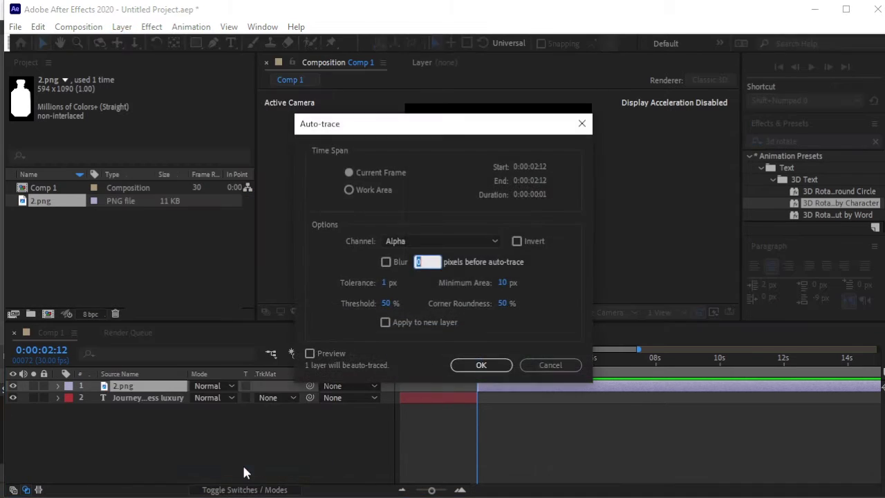
click(476, 366)
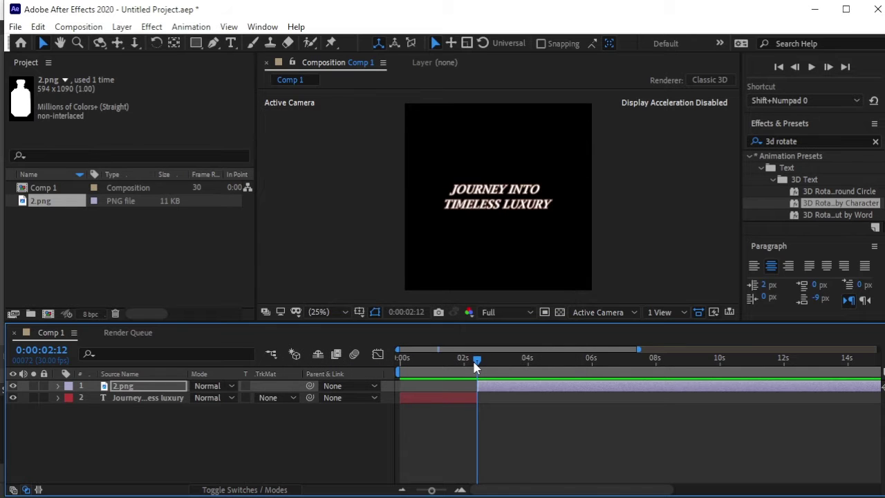
Step: Apply a Stroke effect to 2.png with Paint Style set to On Transparent
click(151, 27)
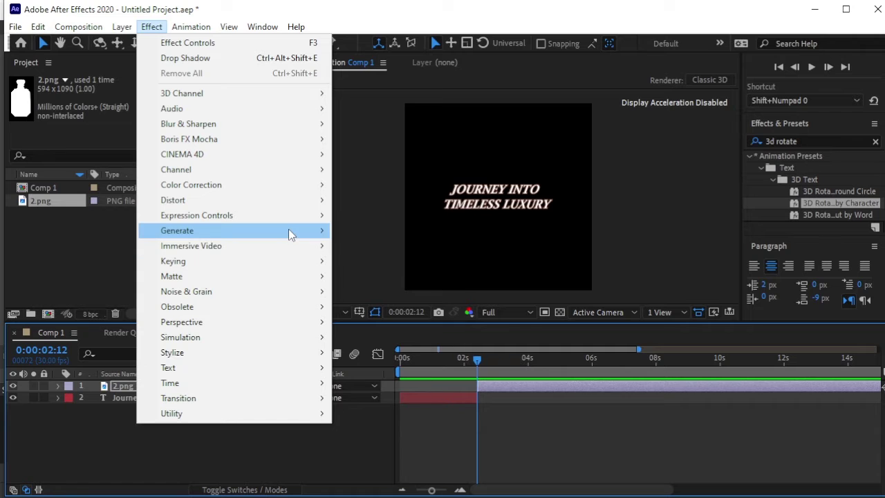
click(366, 470)
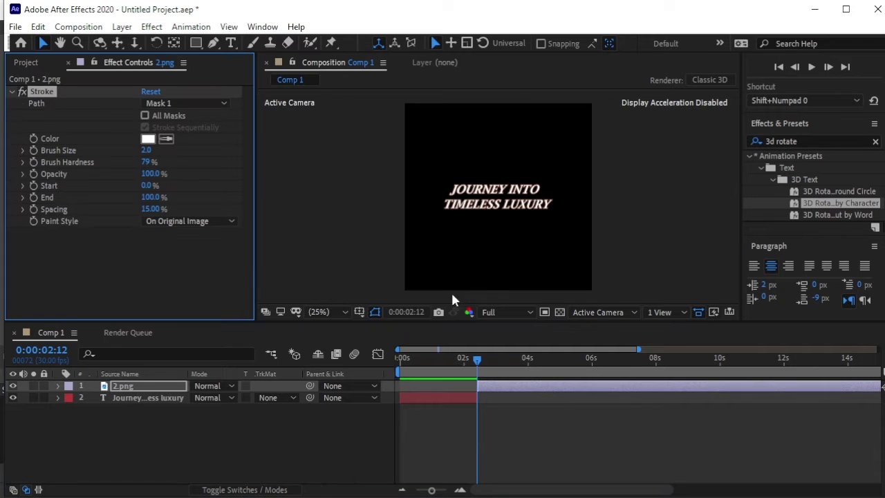
drag(476, 358, 485, 358)
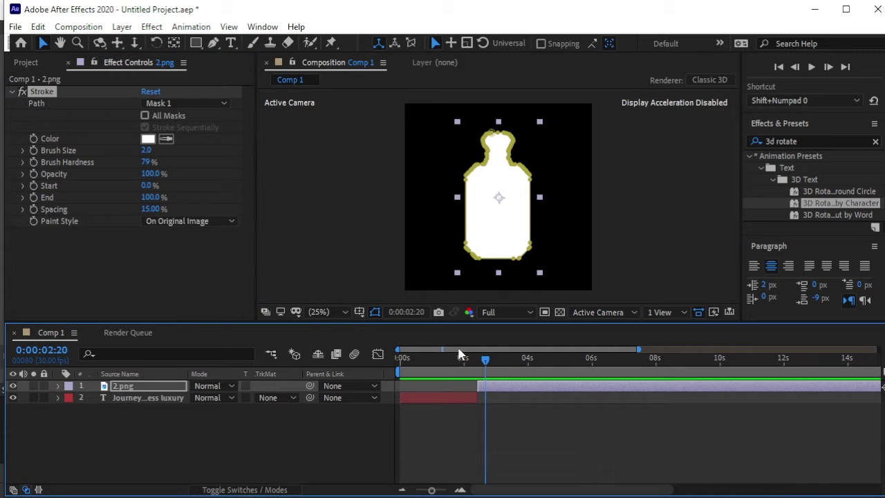
click(167, 222)
click(178, 250)
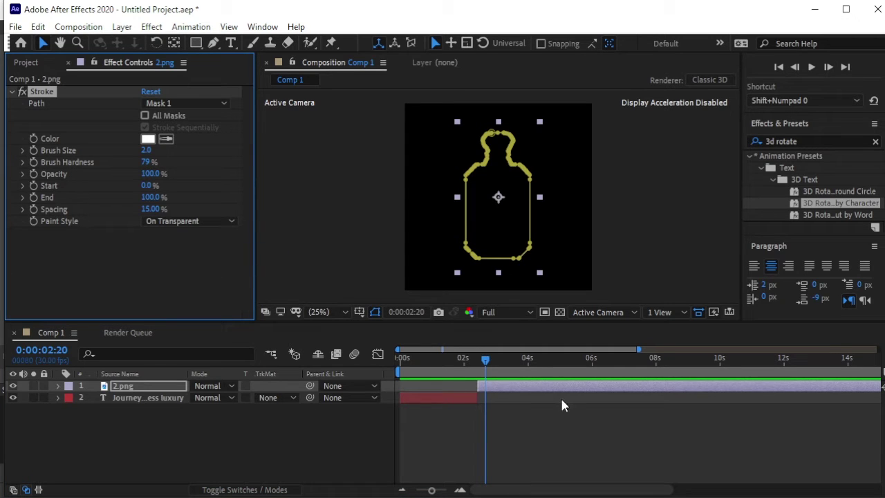
Step: Set the Stroke brush size to 8 pixels on the bottle's first frame
key(equal)
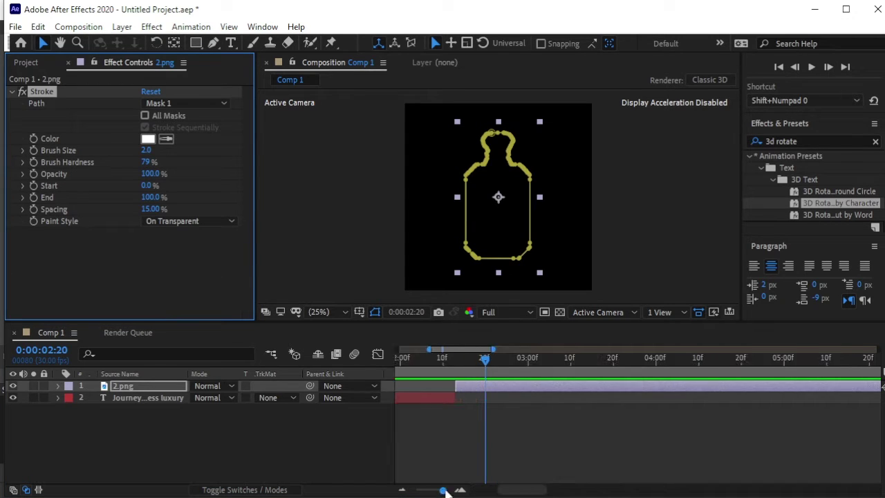
click(480, 365)
key(equal)
drag(480, 367, 453, 370)
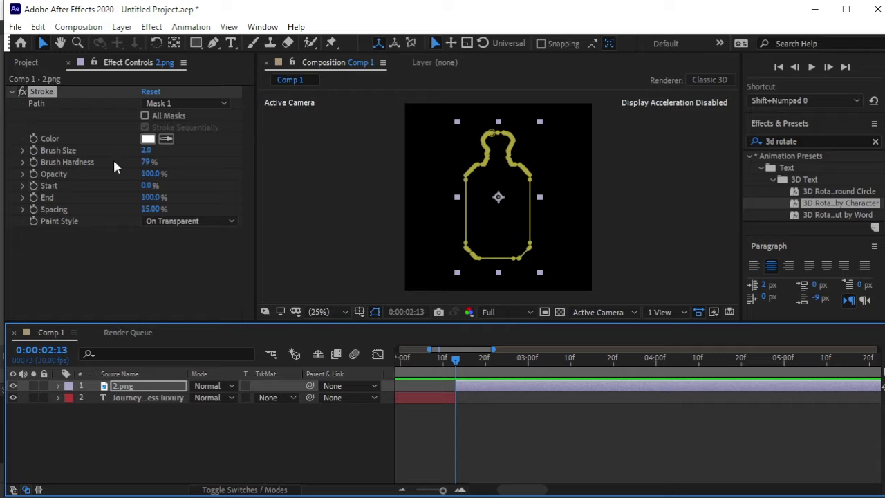
click(146, 151)
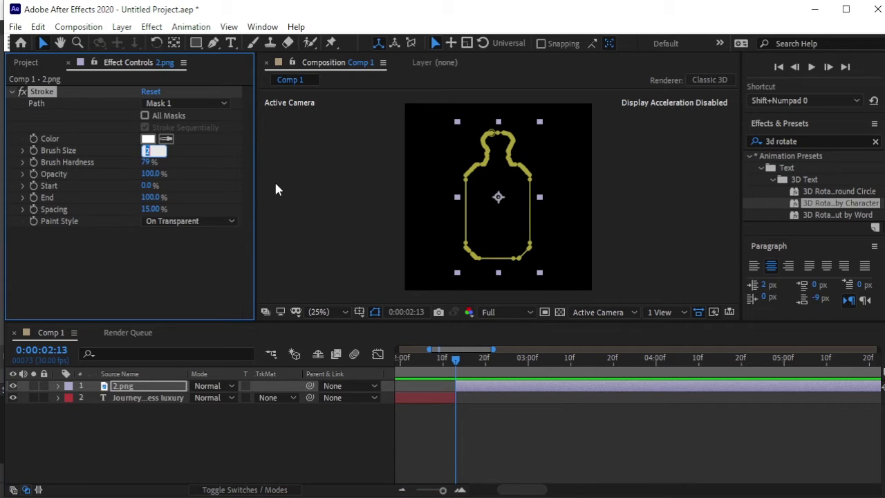
text(8)
key(Return)
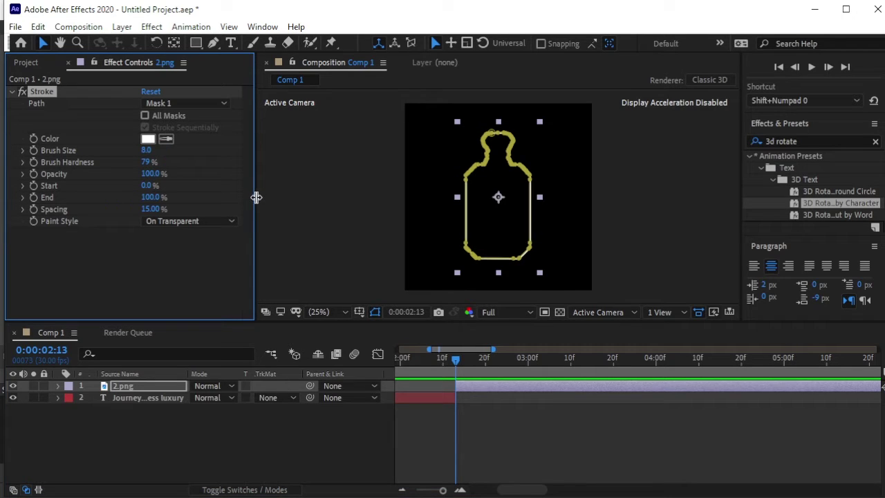
click(289, 446)
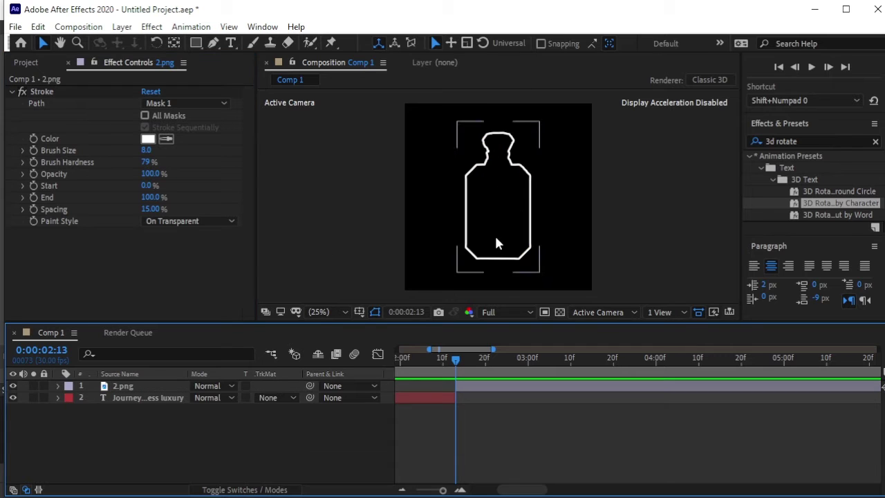
Step: Keyframe the bottle outline's Stroke Start from 100% to 0% one second later
click(488, 388)
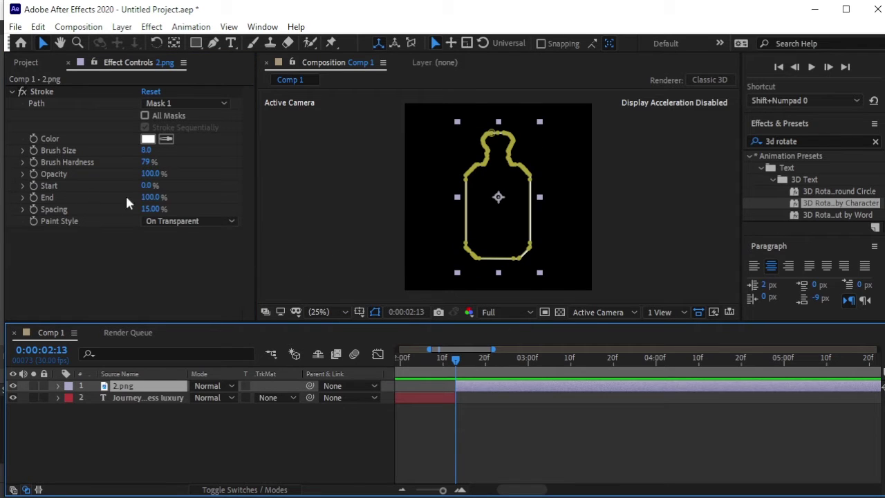
click(34, 190)
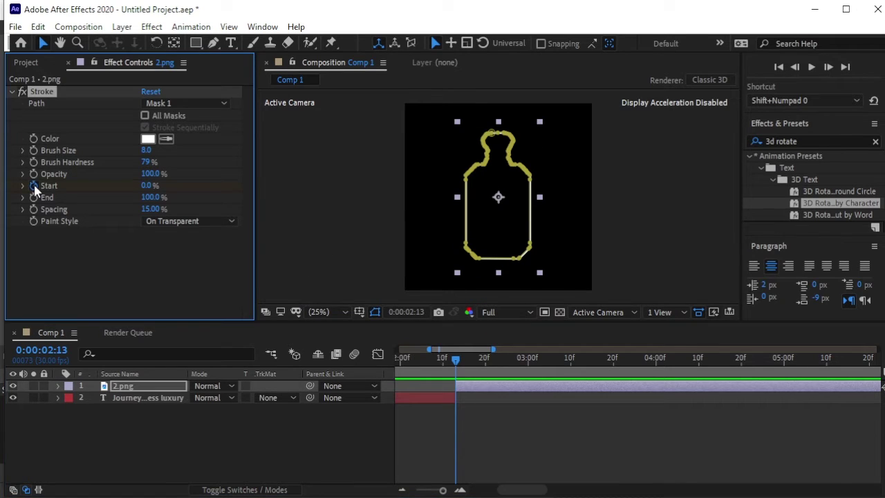
drag(135, 185, 329, 182)
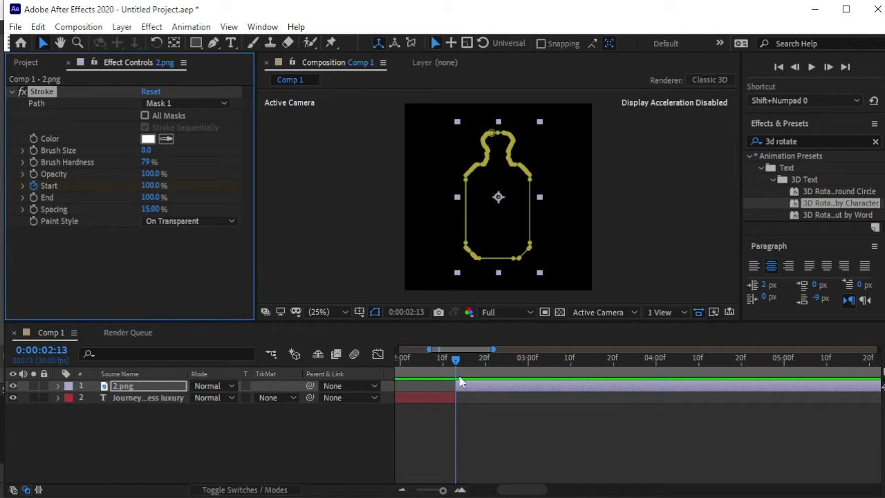
drag(461, 360, 615, 377)
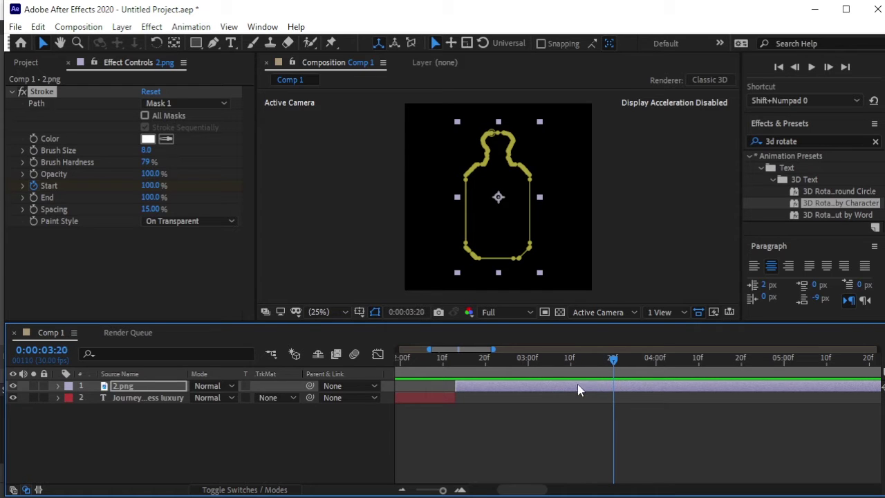
drag(150, 186, 60, 189)
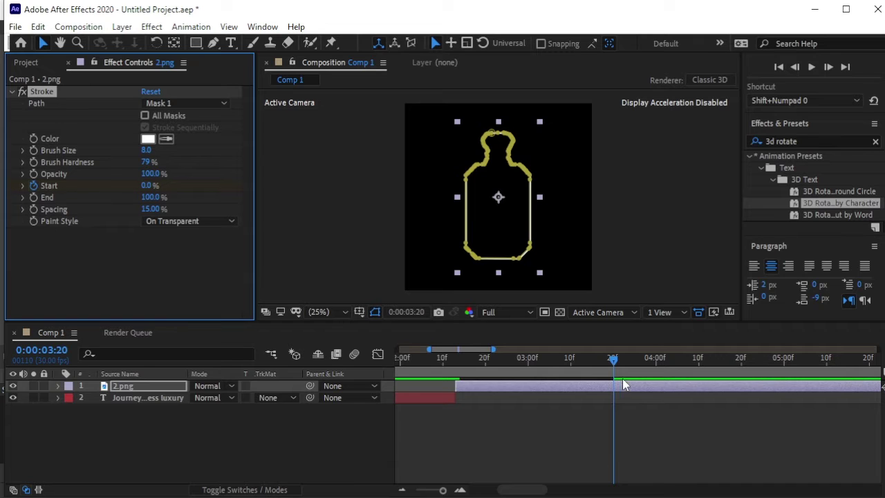
Step: Preview the outline draw-on, then show the full 30-second timeline at about 3:20
drag(605, 362, 451, 360)
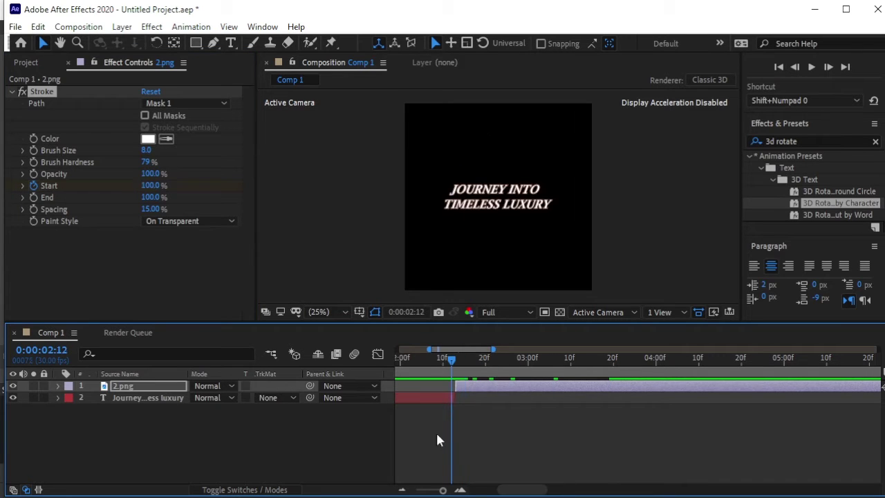
click(320, 453)
key(space)
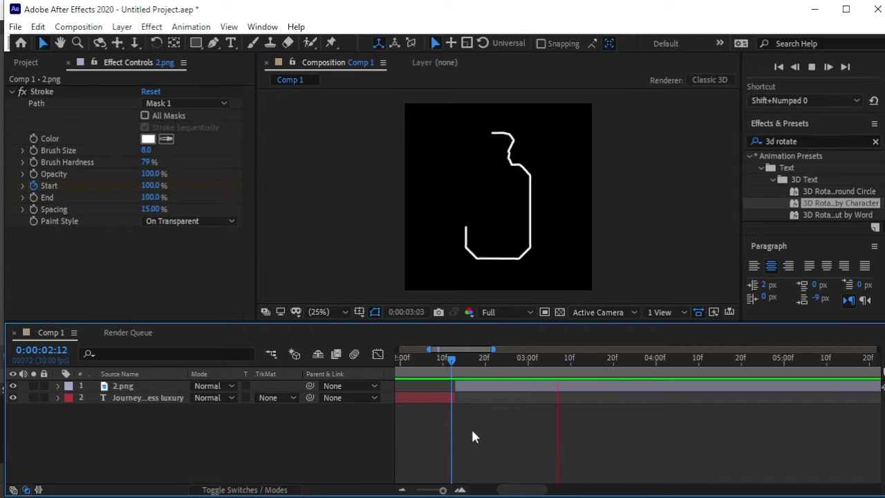
click(676, 358)
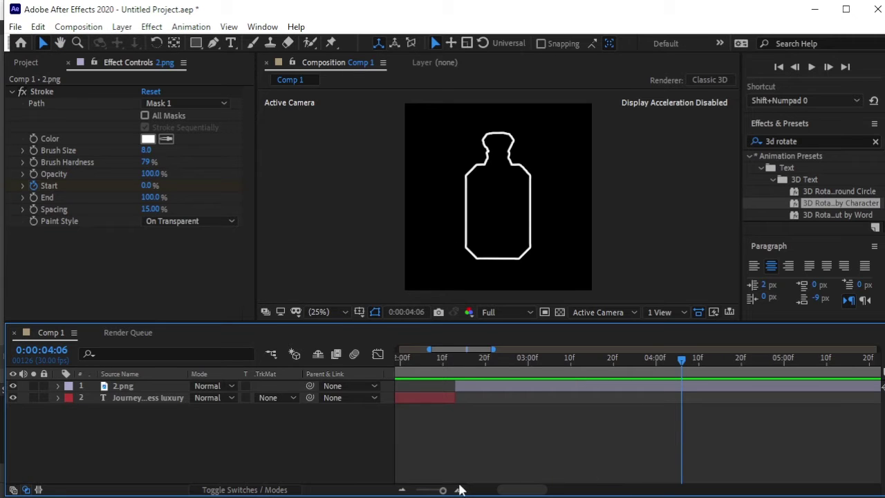
drag(443, 491, 408, 491)
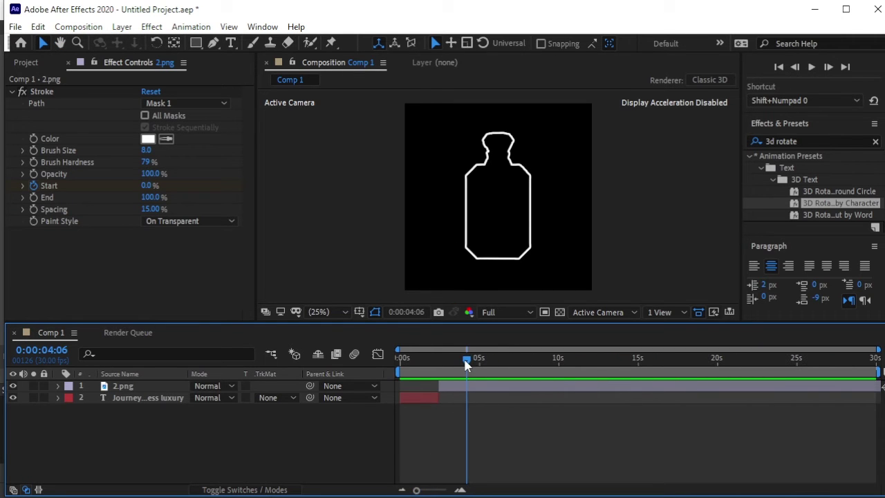
drag(465, 365, 461, 365)
Step: Paste 'WHERE FLORAL DREAMS UNFOLD' into the bottle as text, one word per line
click(231, 44)
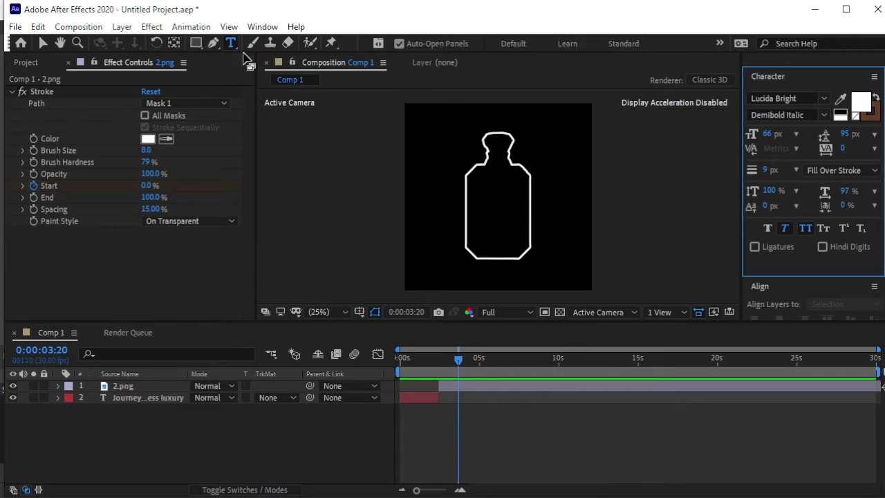
click(484, 192)
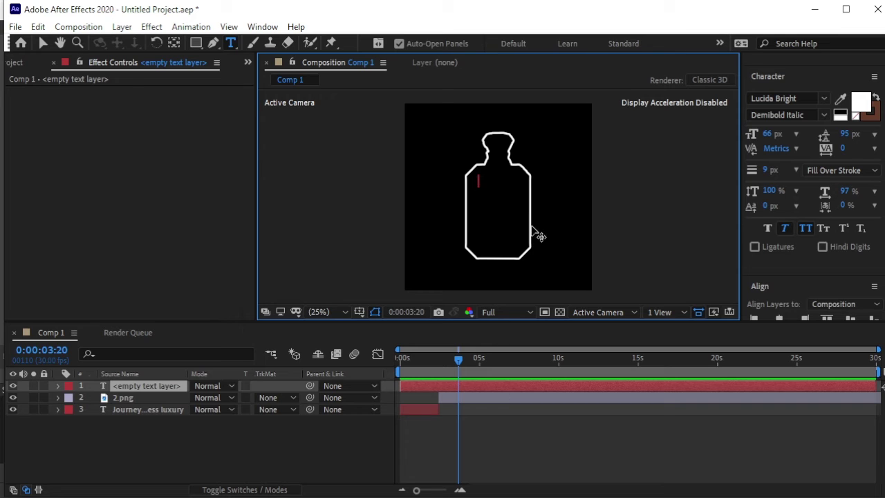
text(Where floral dreams unfold)
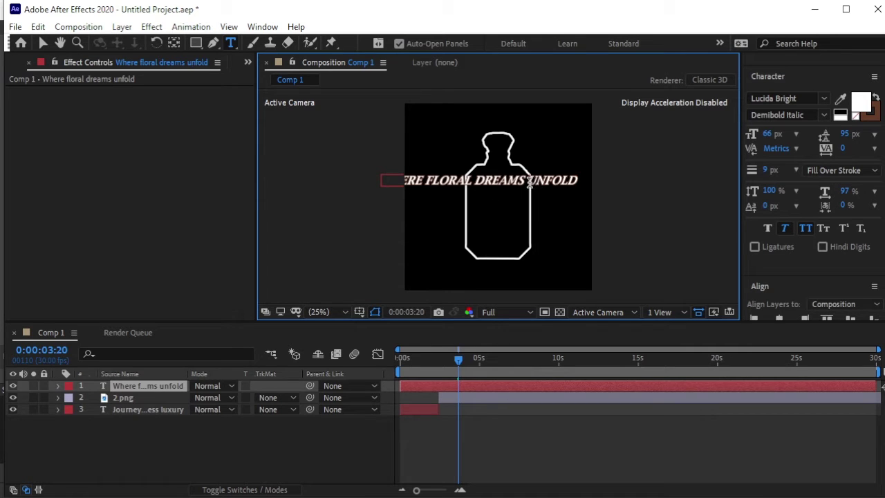
key(Return)
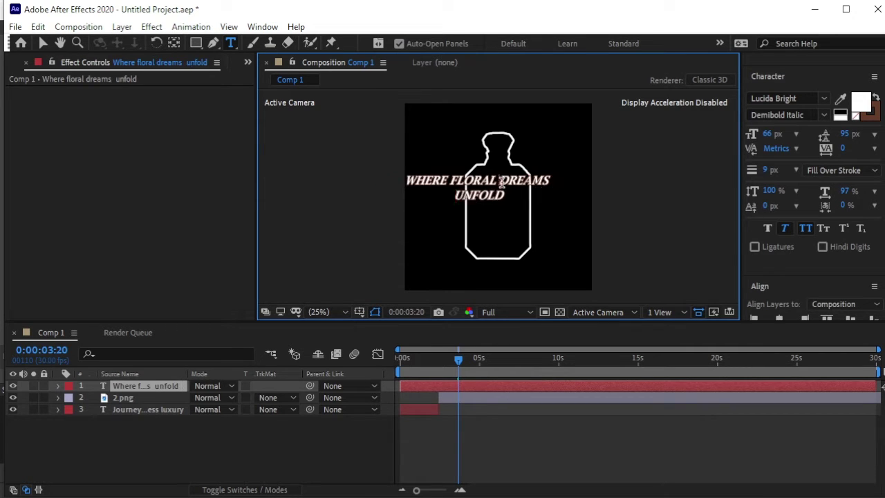
click(501, 181)
key(Return)
click(477, 180)
key(Return)
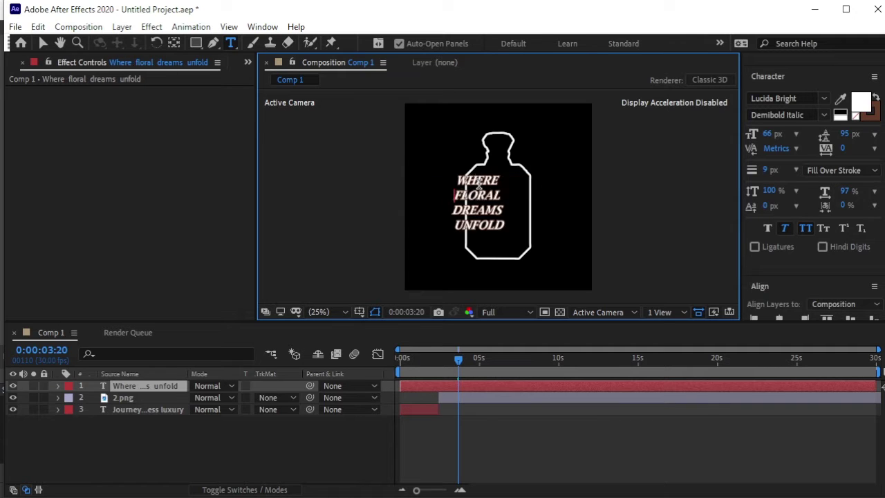
Step: Set the slogan to 52 px font size with 84 px leading
drag(504, 226, 444, 177)
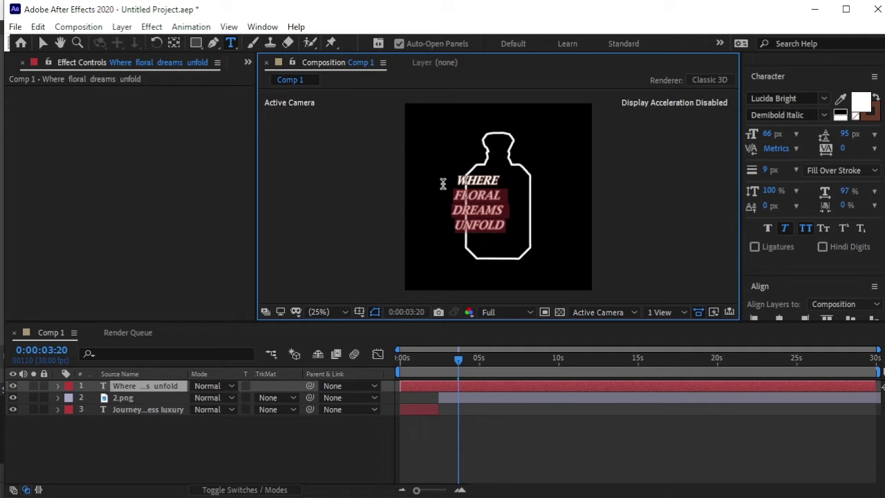
click(773, 134)
text(52)
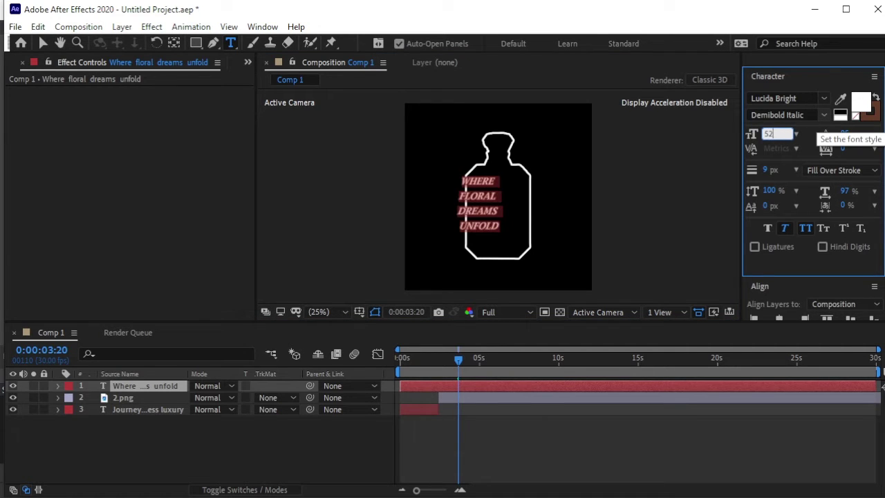
key(Return)
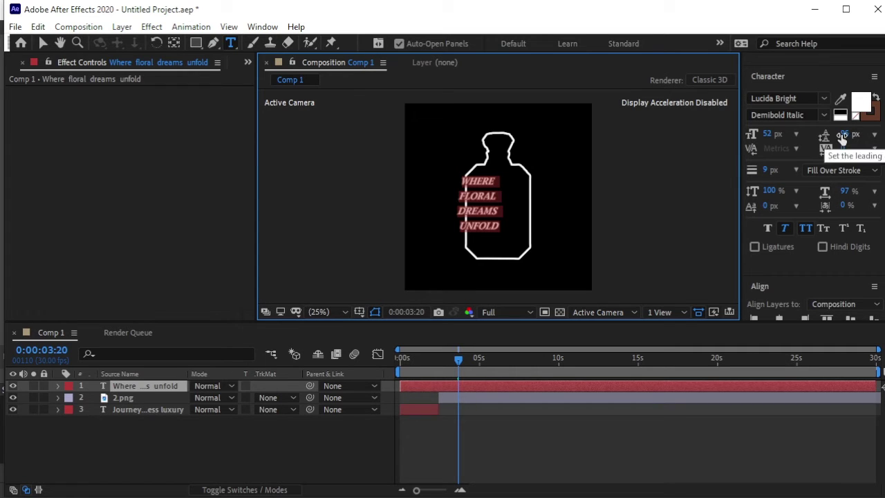
drag(842, 135, 837, 137)
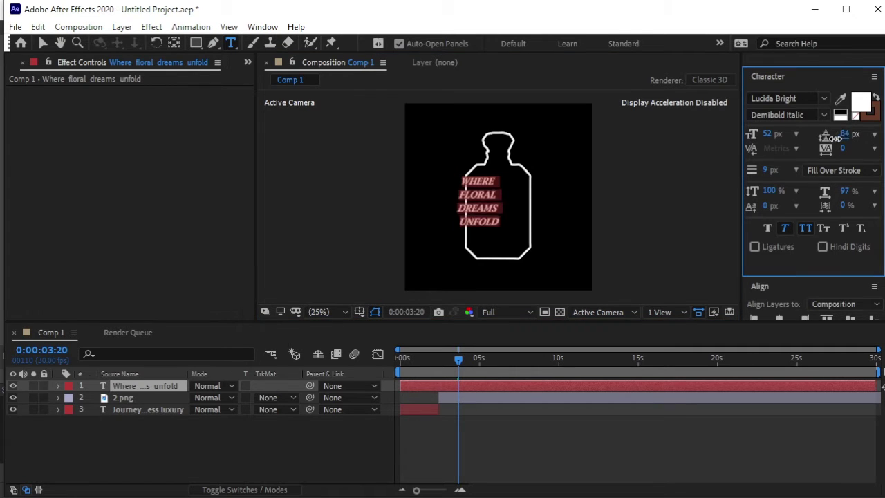
Step: Centre the slogan horizontally and nudge it slightly lower inside the bottle
click(760, 286)
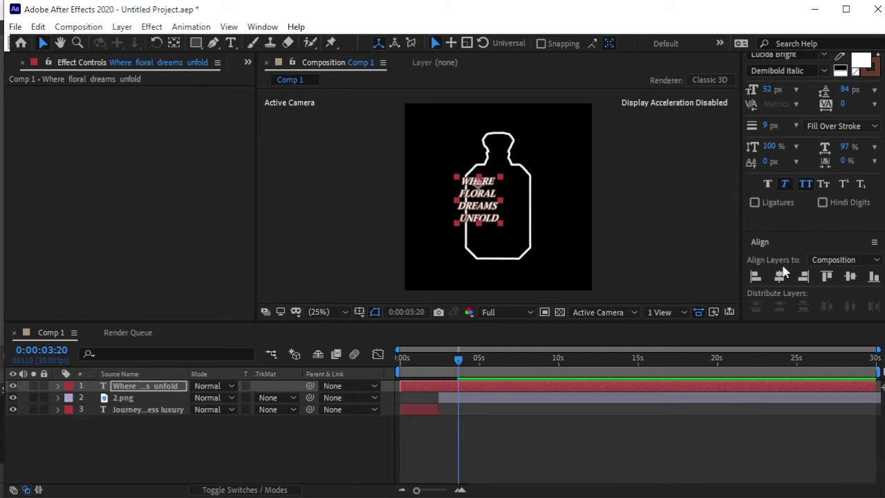
click(779, 275)
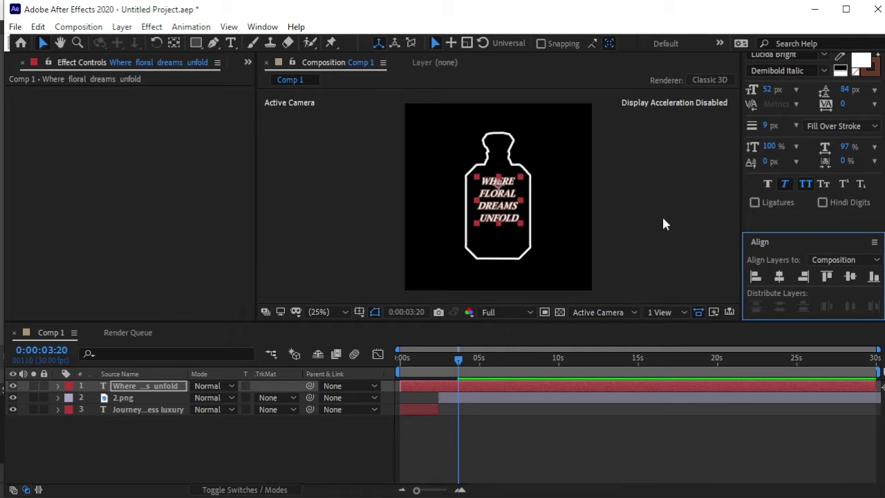
click(687, 223)
drag(505, 222, 505, 227)
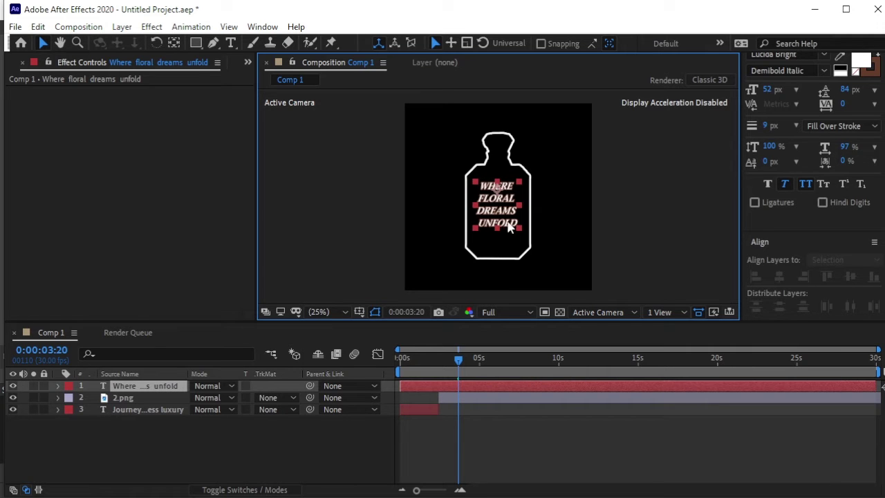
click(648, 218)
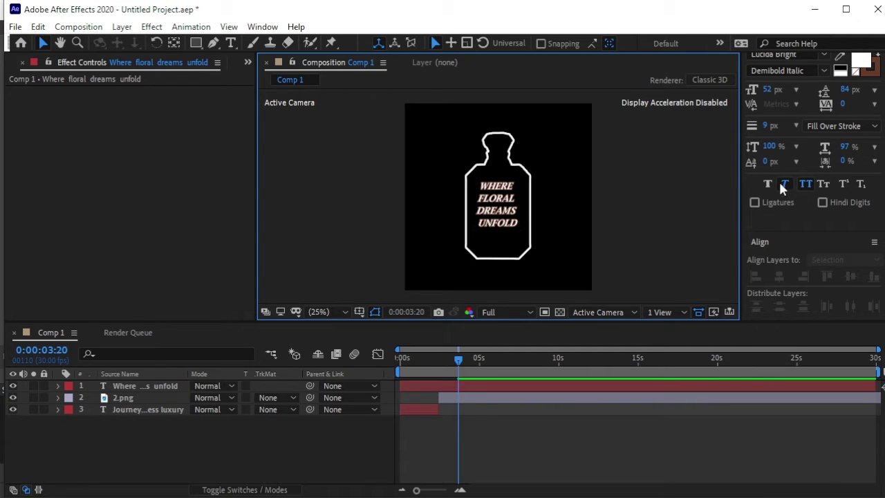
Step: Enlarge the slogan's font size to 56 px
scroll(782, 188, up, 3)
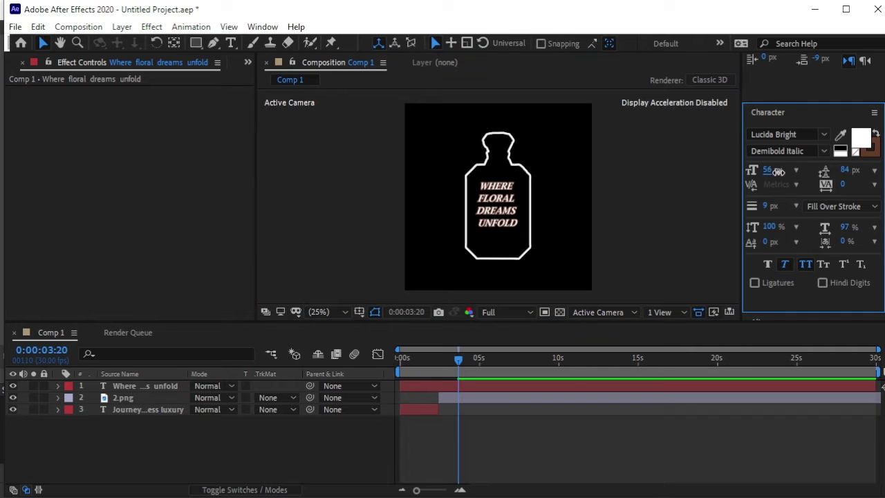
click(642, 209)
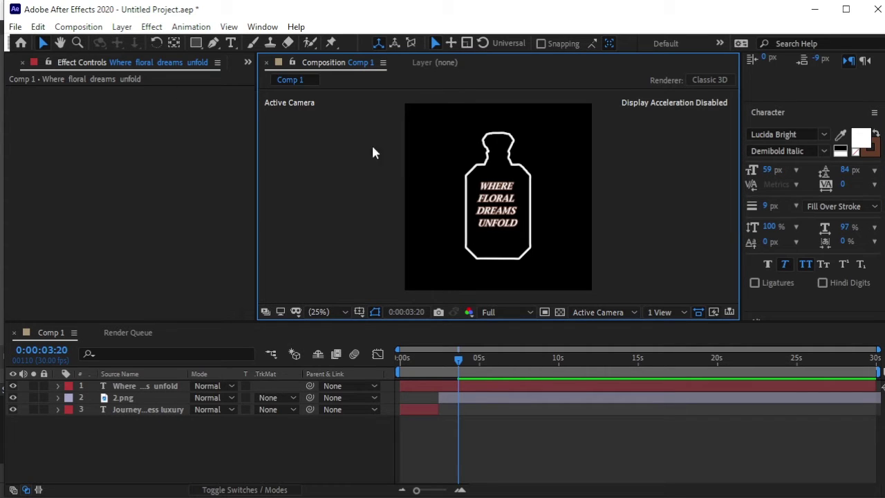
click(511, 206)
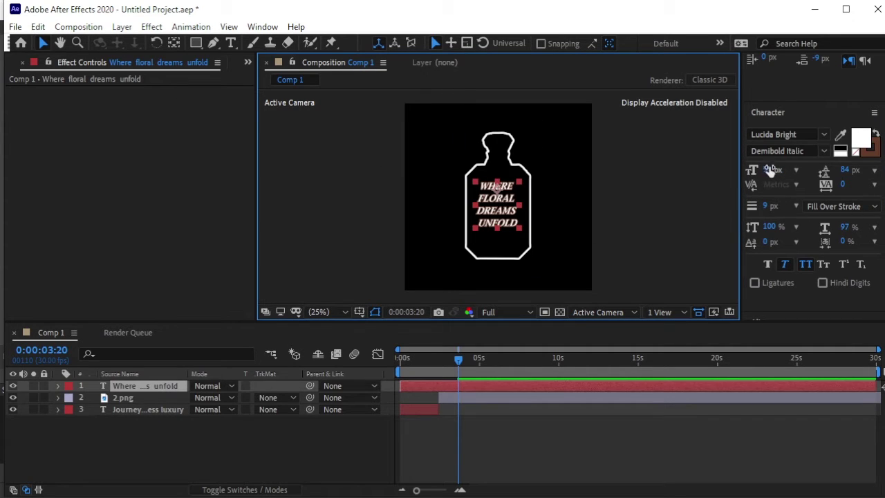
drag(772, 171, 777, 169)
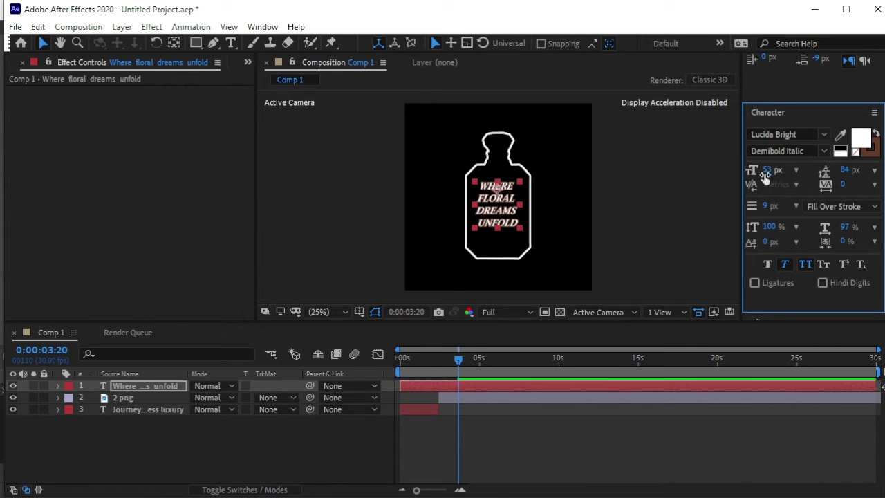
click(773, 169)
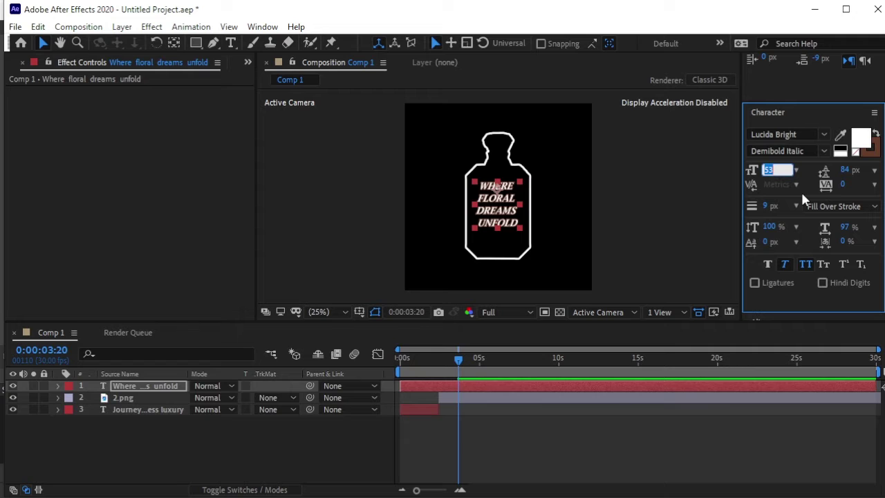
text(56)
key(Return)
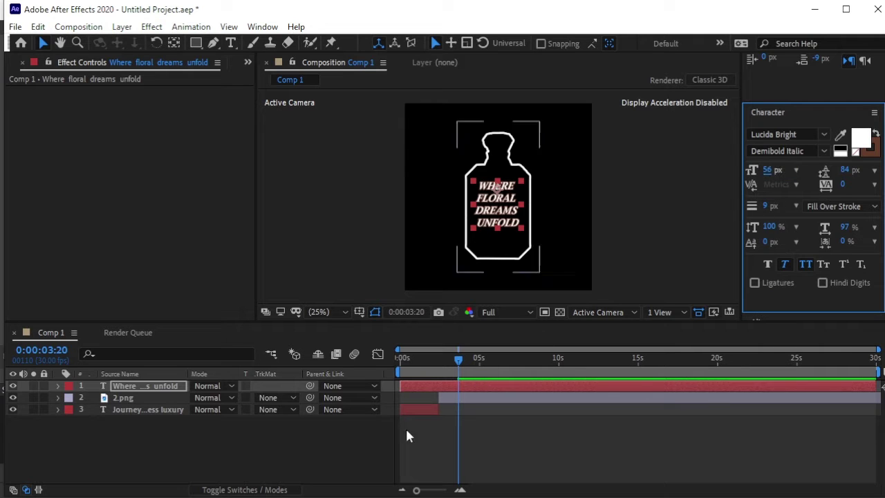
click(272, 448)
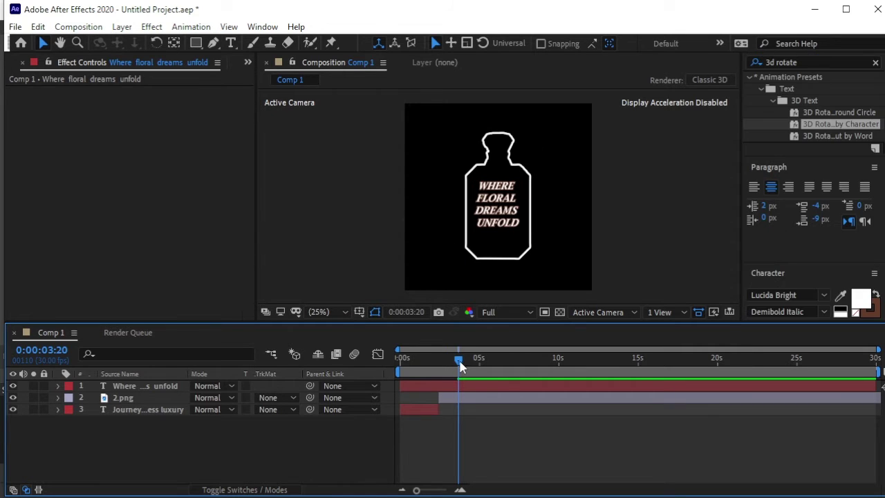
Step: Trim the slogan layer so it starts at 3:21
drag(459, 362, 460, 365)
click(439, 391)
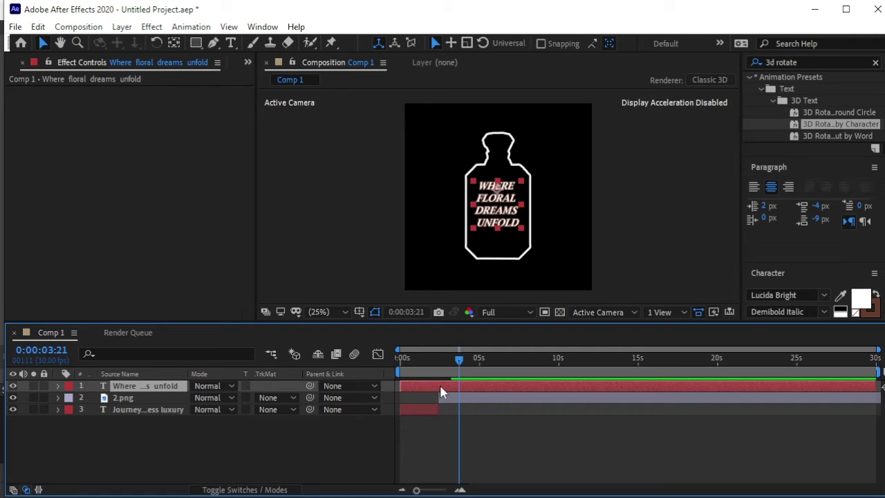
key(alt+bracketleft)
Step: Apply the 3D Rotate by Character preset, preview it, and end the layer at 5:28
mouse_move(826, 130)
mouse_down()
mouse_move(498, 204)
mouse_move(535, 191)
mouse_move(491, 209)
mouse_up()
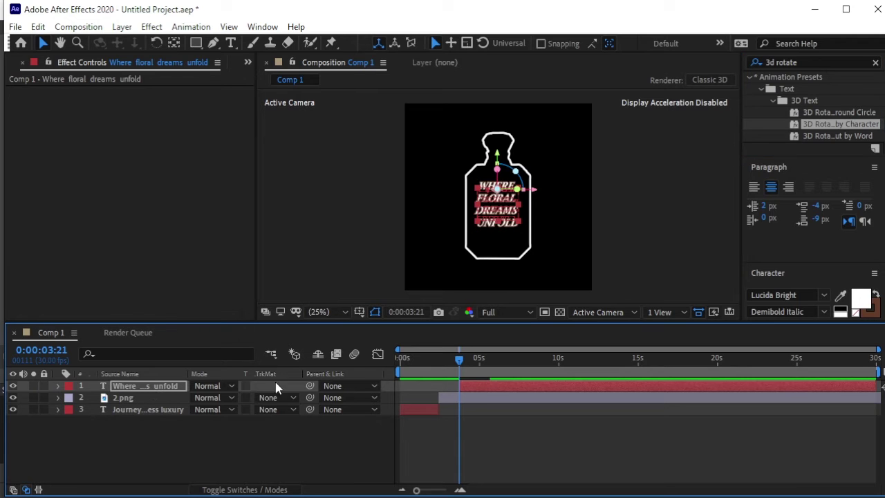
drag(459, 360, 451, 360)
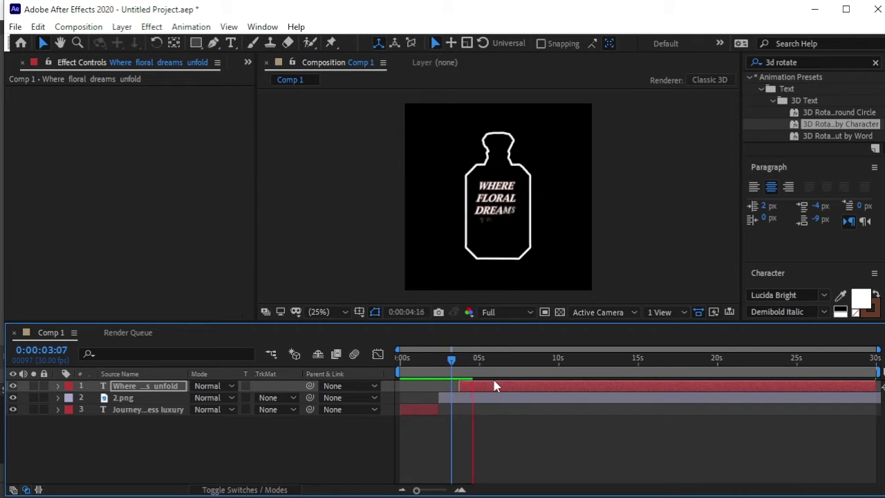
key(space)
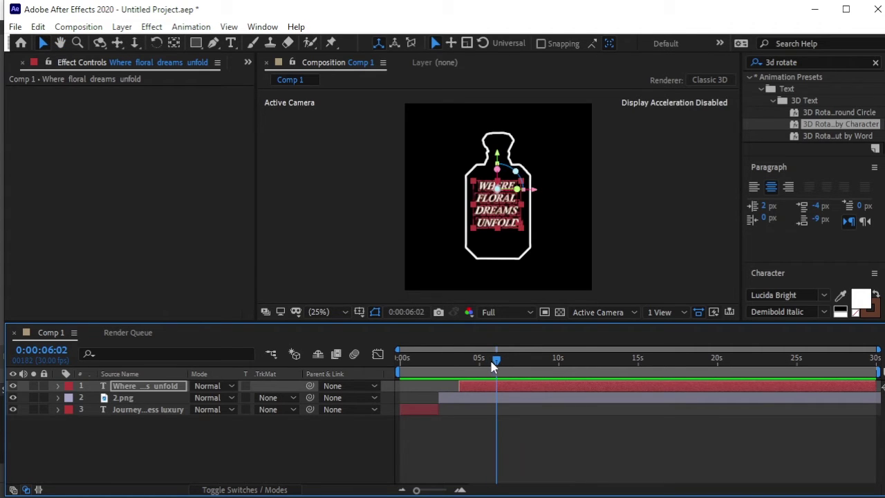
mouse_move(493, 362)
mouse_down()
mouse_move(483, 373)
mouse_move(492, 392)
mouse_up()
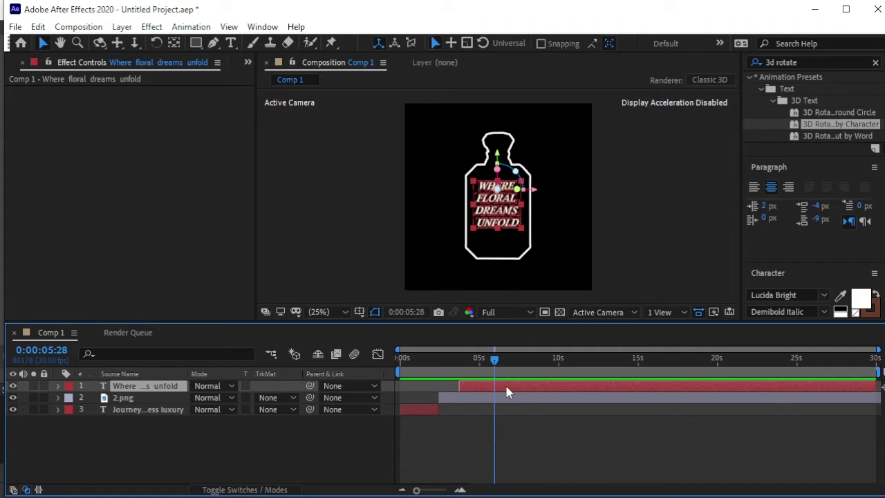
key(alt+bracketright)
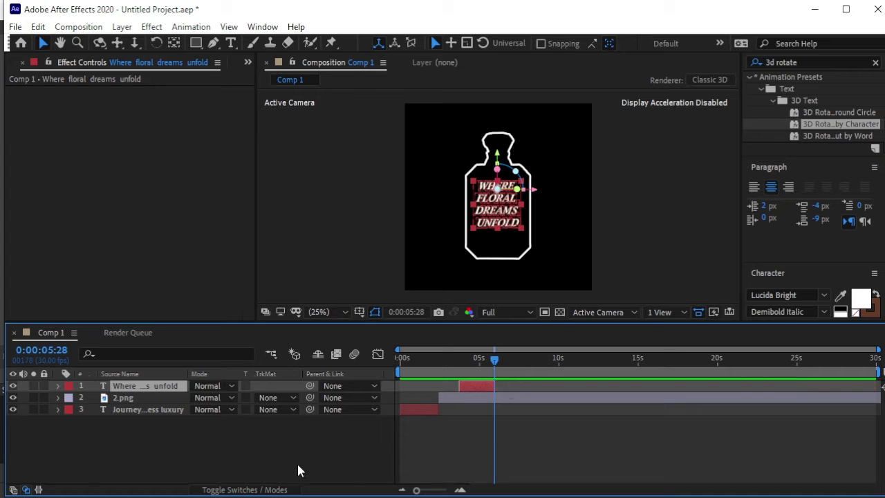
Step: Import the Kayali bottle image 1.png and place it as the top layer
click(284, 463)
click(23, 62)
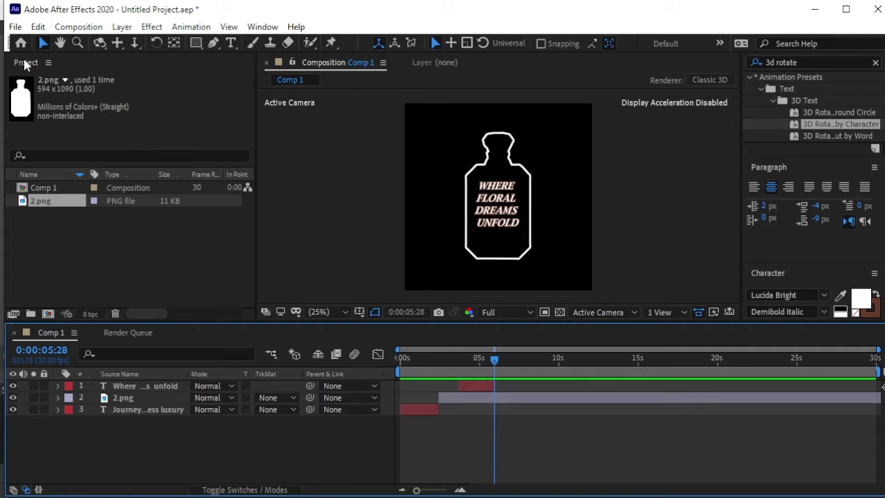
right_click(97, 242)
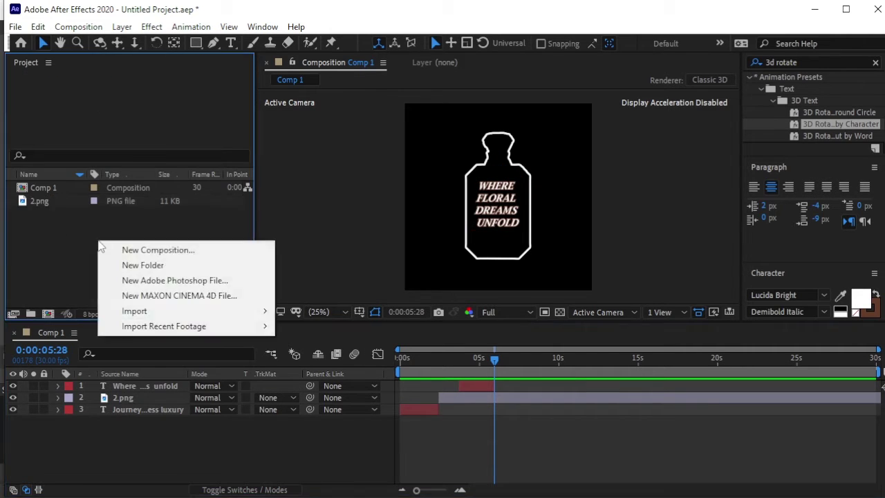
mouse_move(180, 310)
click(305, 314)
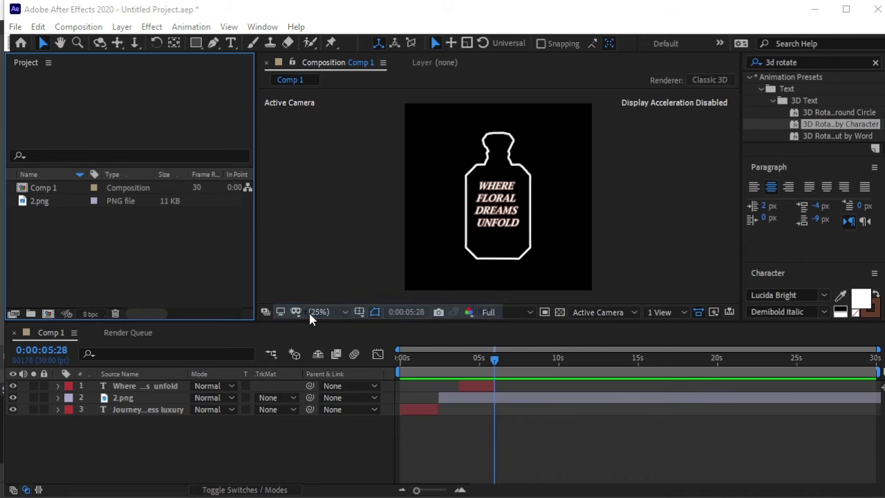
click(170, 144)
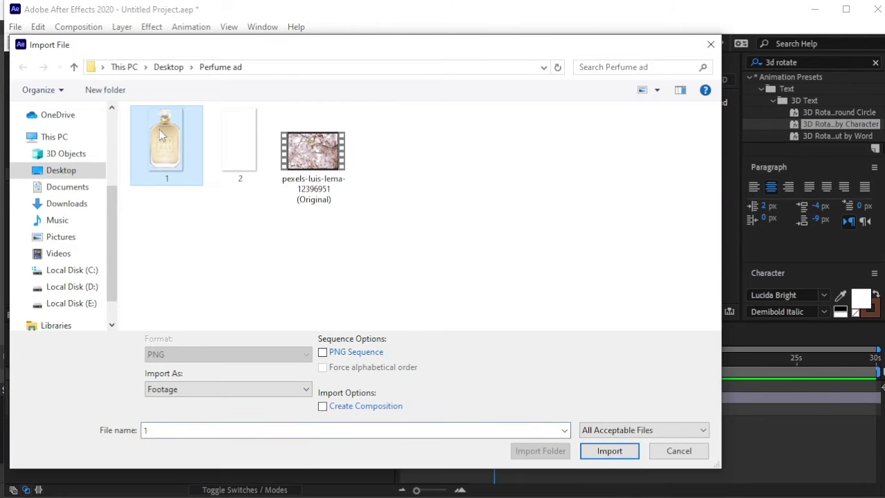
click(625, 452)
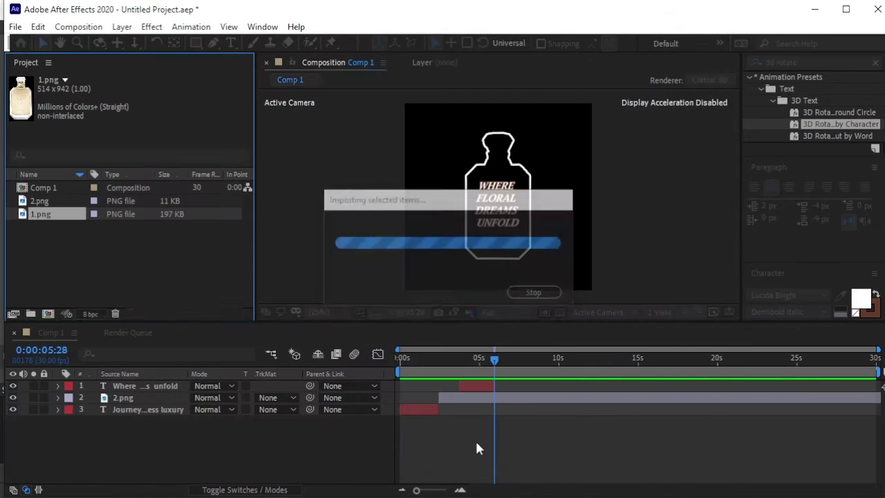
drag(79, 220, 148, 388)
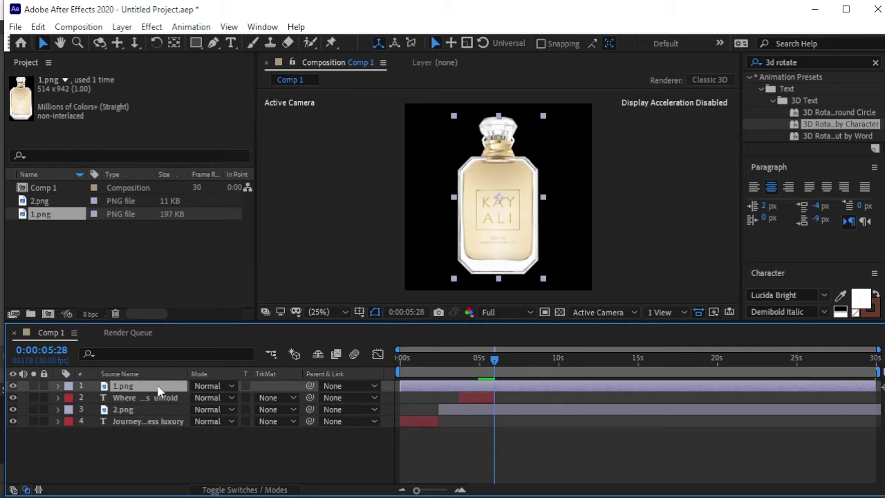
Step: Scale the Kayali bottle layer to 80%
key(s)
click(237, 397)
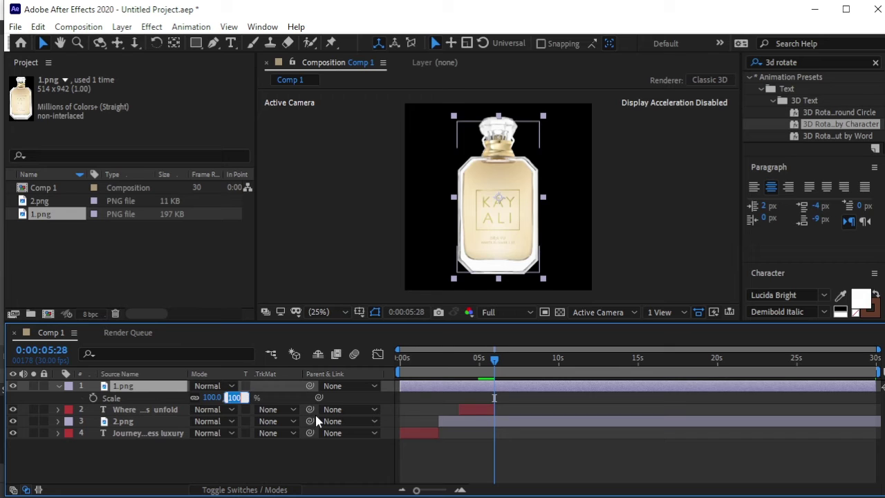
text(80)
key(Return)
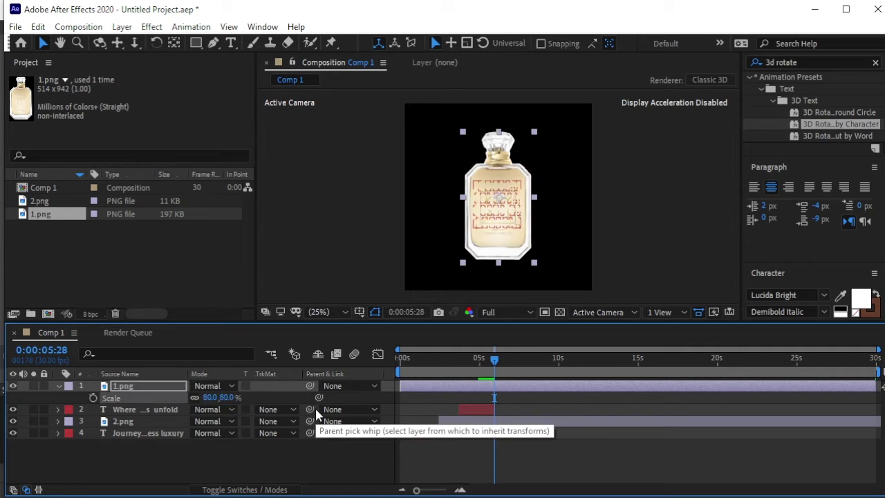
click(185, 459)
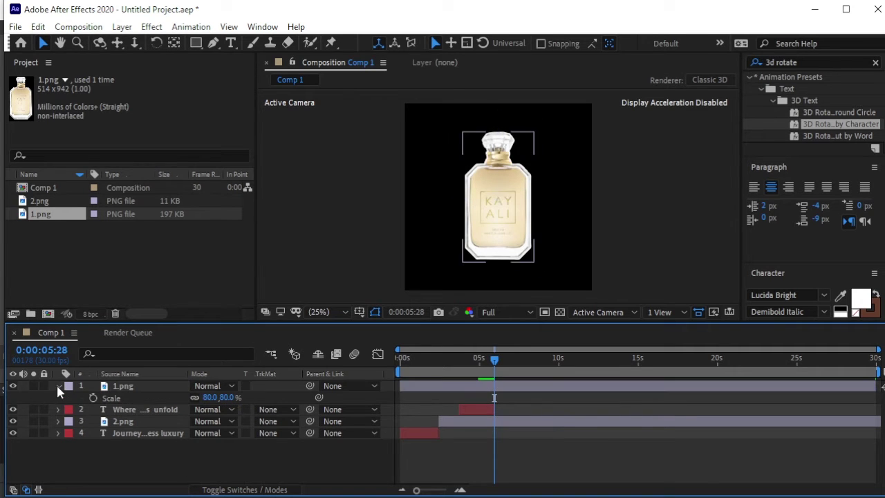
Step: Move the bottle outline layer above the slogan text layer
click(57, 386)
click(125, 411)
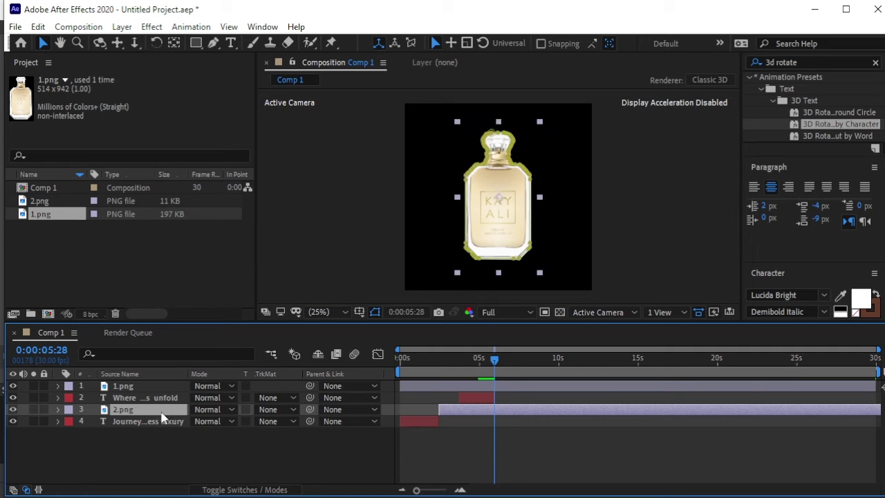
drag(164, 417, 165, 397)
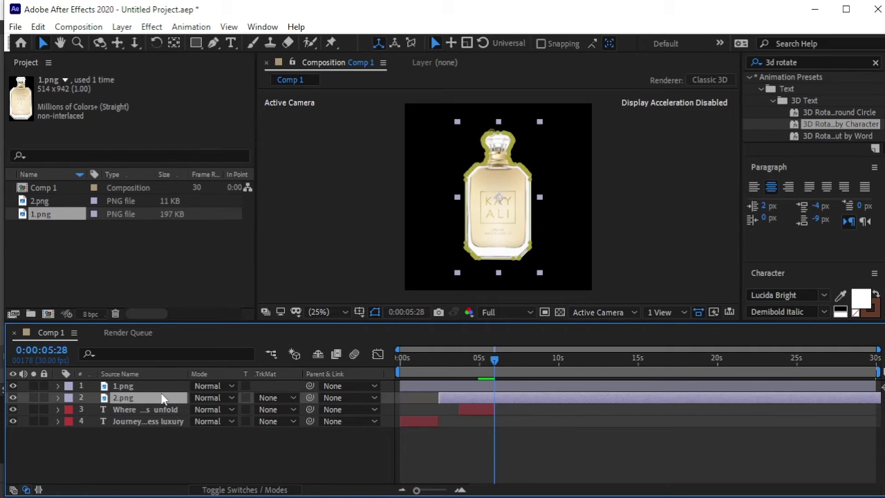
click(176, 455)
Step: Slide the Kayali bottle layer so it begins at about 5:11
drag(438, 386, 524, 393)
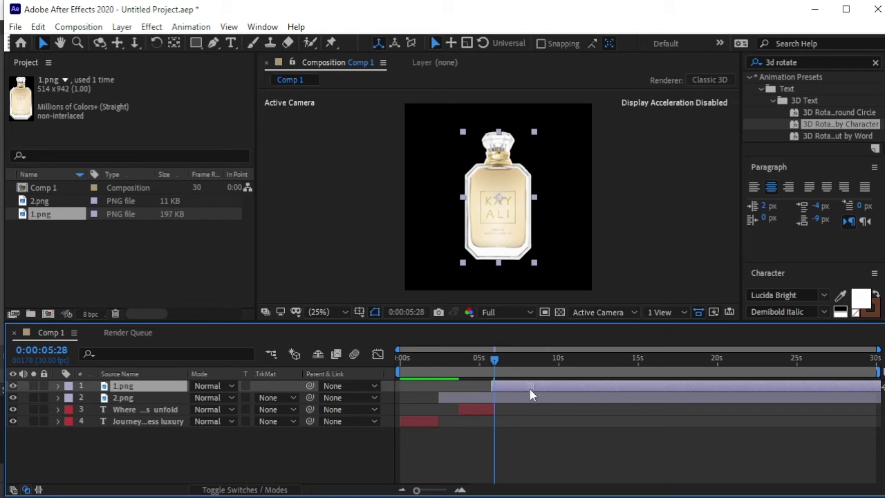
drag(524, 387, 533, 389)
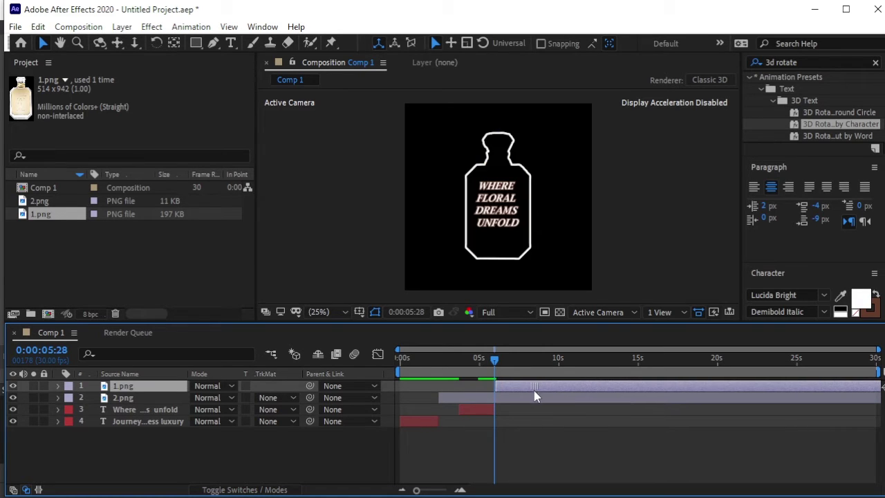
scroll(533, 390, up, 5)
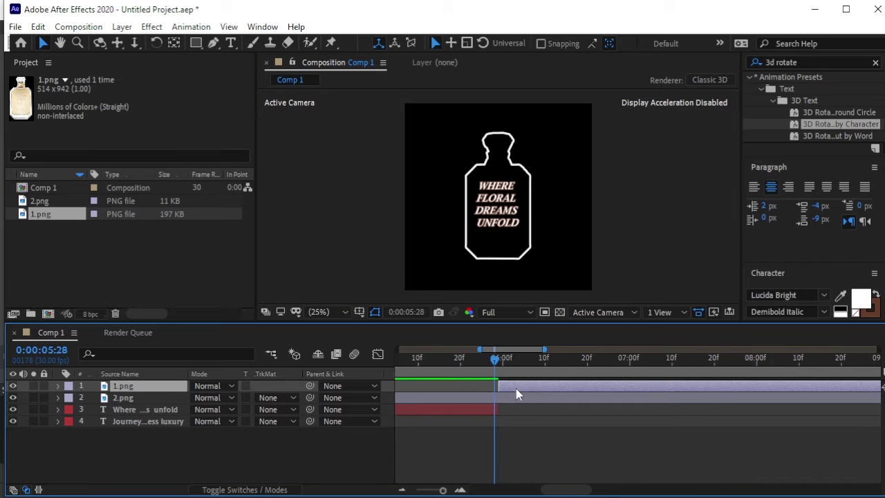
drag(516, 389, 516, 390)
scroll(488, 356, down, 5)
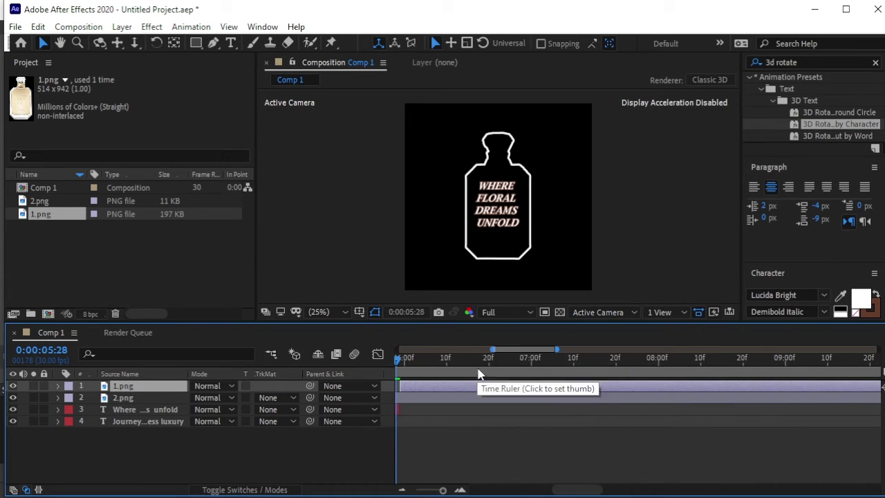
mouse_move(517, 358)
mouse_down()
mouse_move(470, 358)
mouse_move(453, 369)
mouse_move(428, 362)
mouse_move(473, 382)
mouse_up()
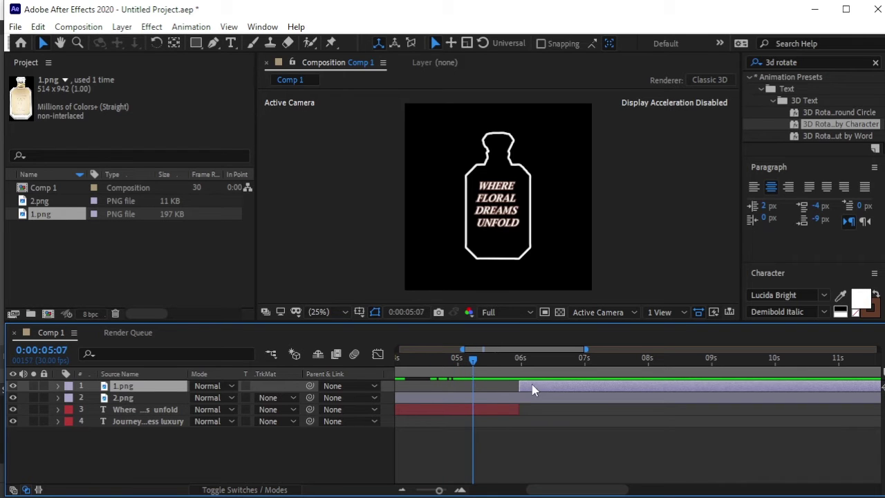
drag(546, 385, 508, 387)
mouse_move(475, 361)
mouse_down()
mouse_move(482, 363)
mouse_move(431, 361)
mouse_up()
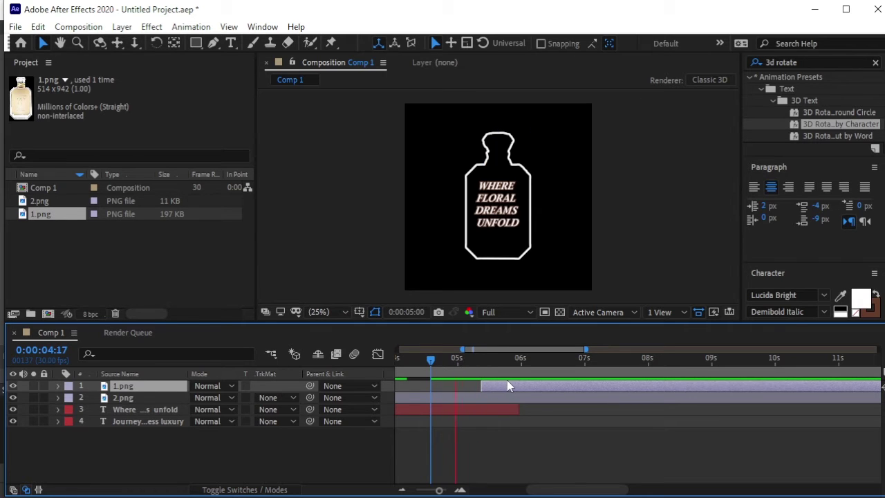
click(490, 361)
drag(498, 365, 486, 370)
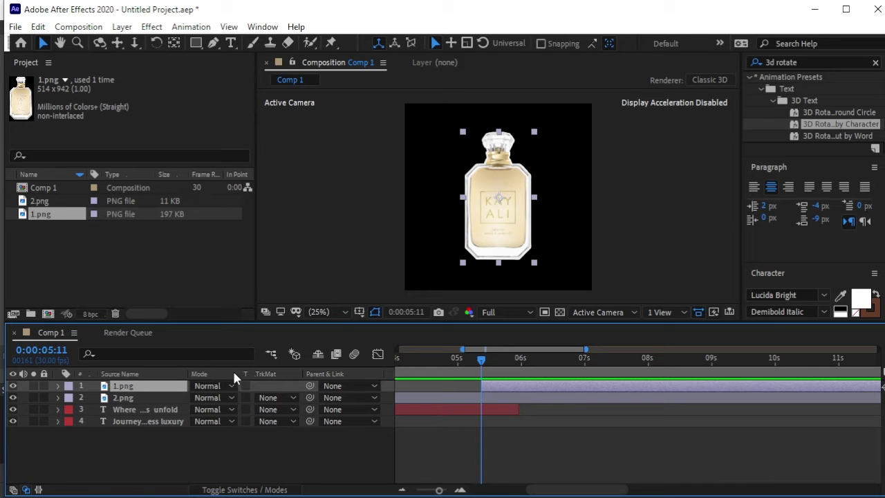
Step: Keyframe the bottle's Scale from 0% at 5:11 to 80% a few frames later
key(s)
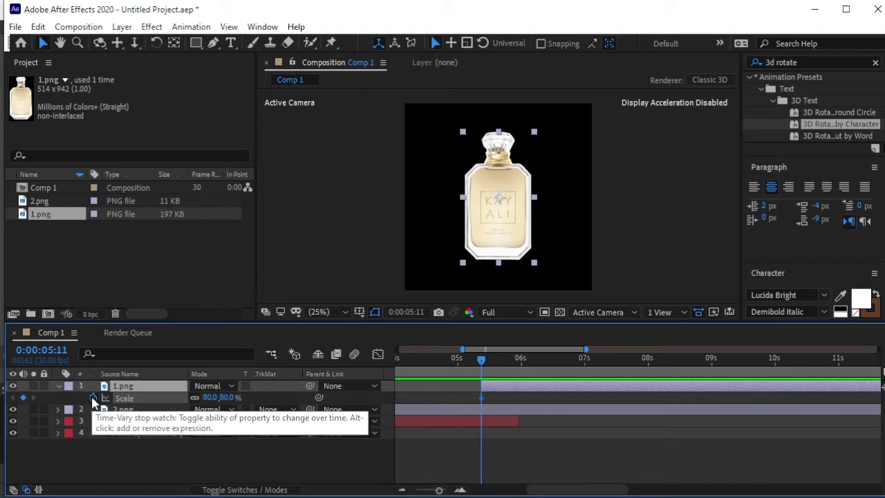
click(93, 399)
drag(482, 359, 509, 380)
click(225, 399)
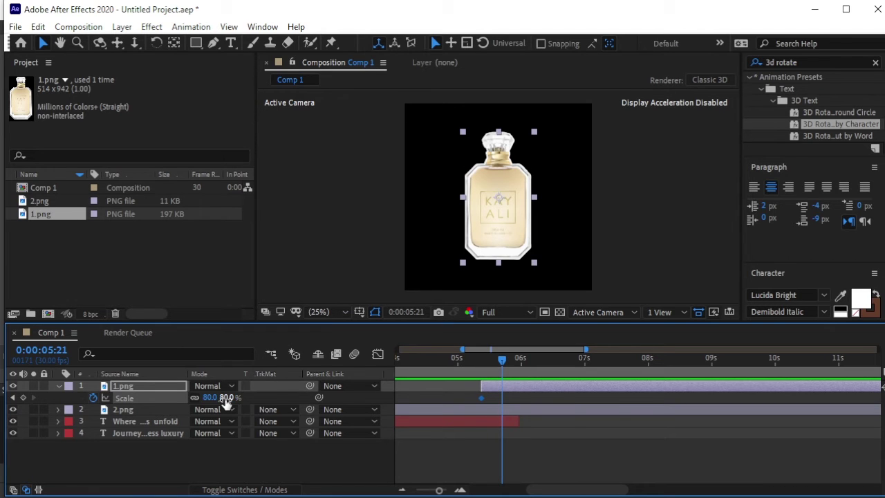
click(126, 400)
click(13, 398)
click(227, 398)
text(0)
key(Return)
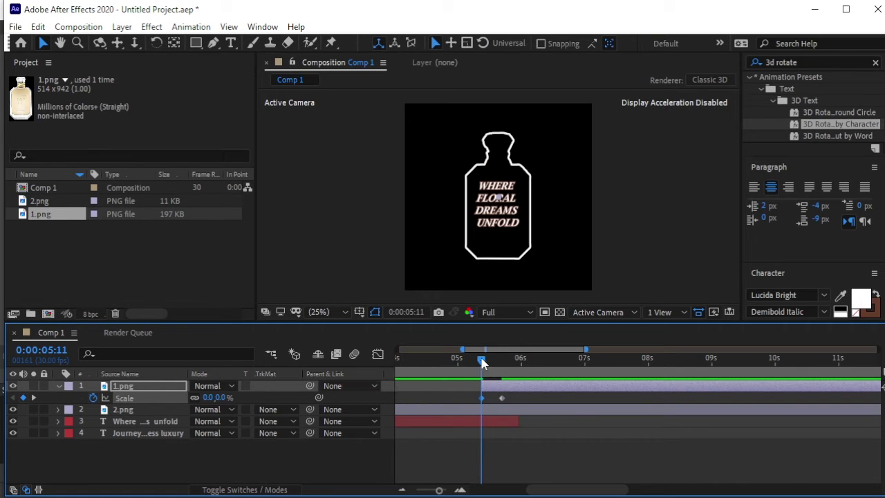
Step: Preview the bottle's scale-in and select both scale keyframes
drag(482, 364, 442, 371)
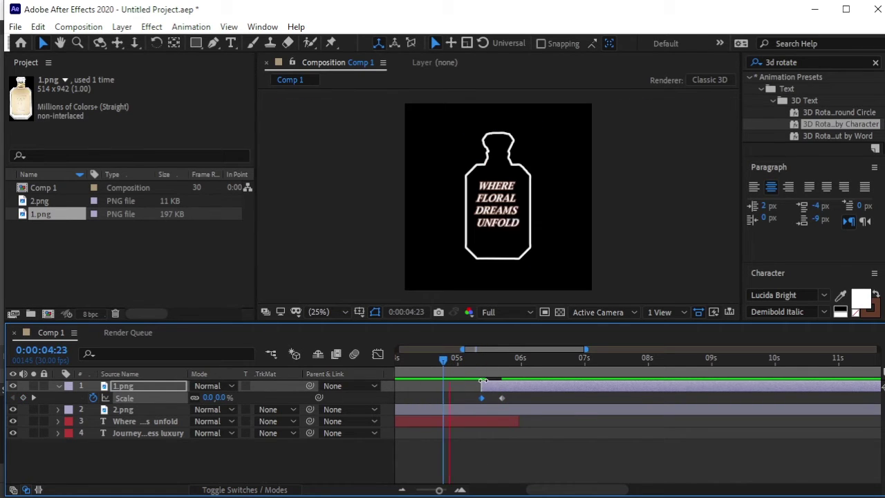
key(space)
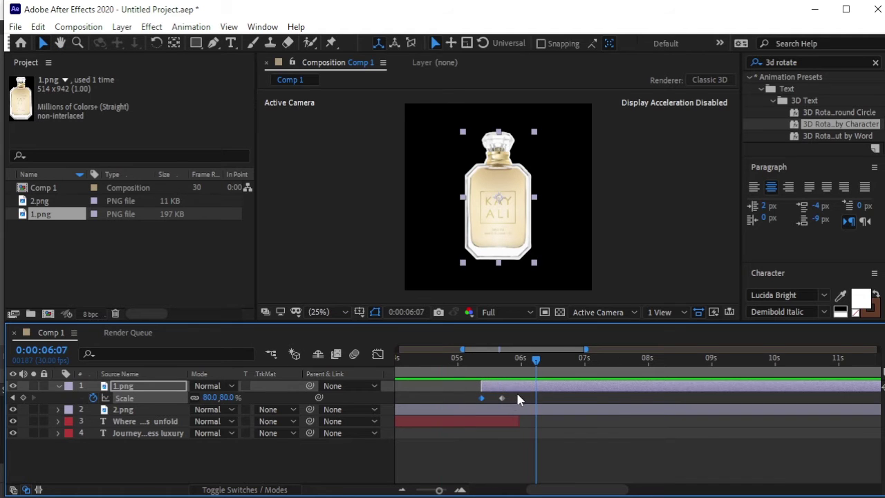
drag(520, 393, 477, 408)
Step: Ease both Scale keyframes with Bezier handles in the Graph Editor
click(380, 354)
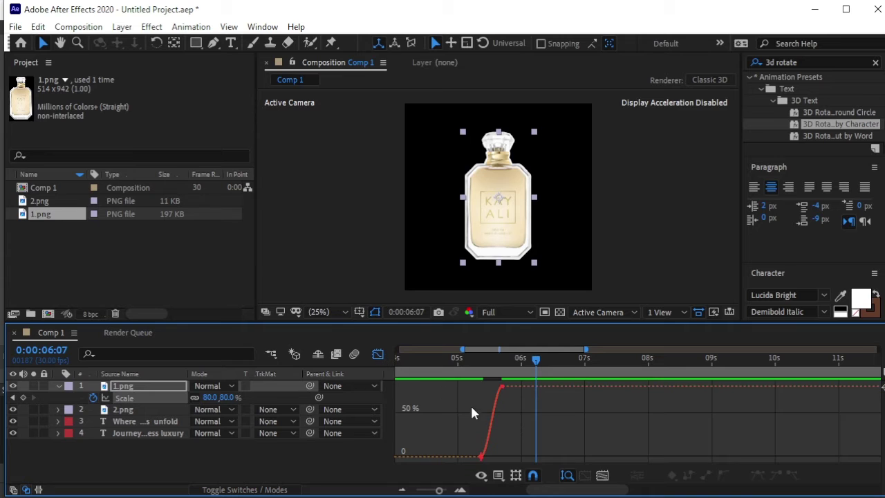
drag(519, 377, 476, 462)
drag(493, 392, 479, 392)
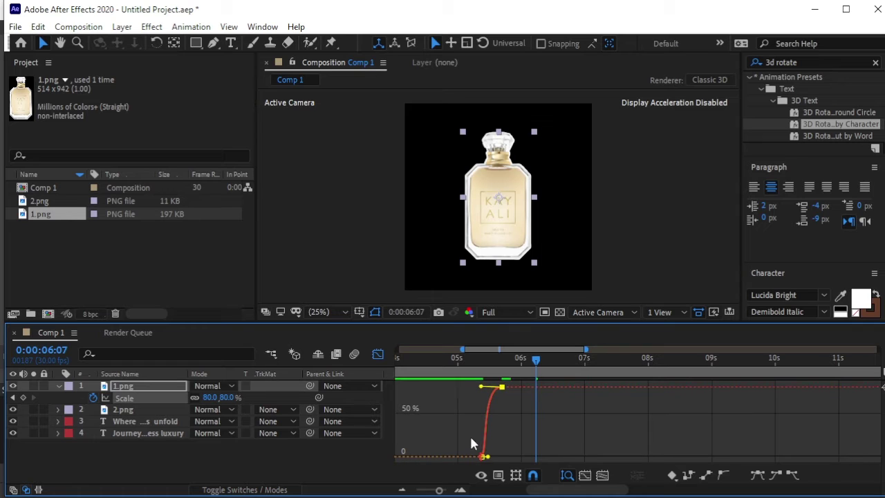
drag(465, 441, 499, 462)
click(496, 455)
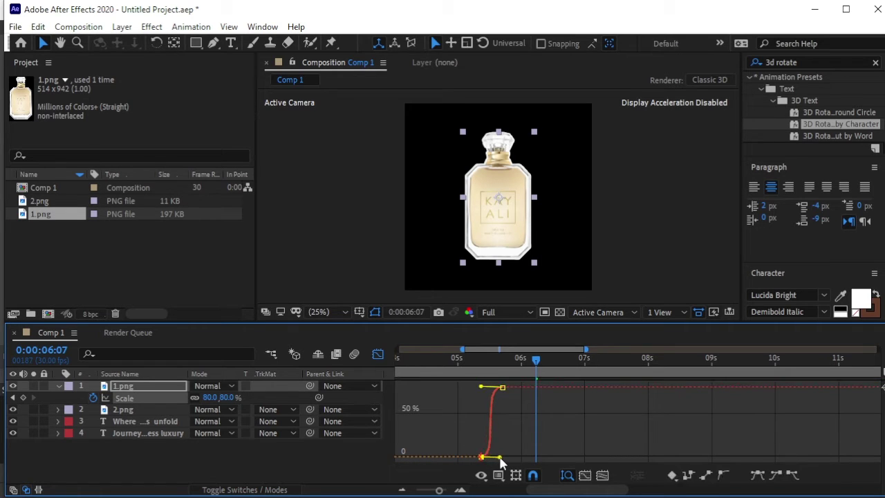
click(377, 354)
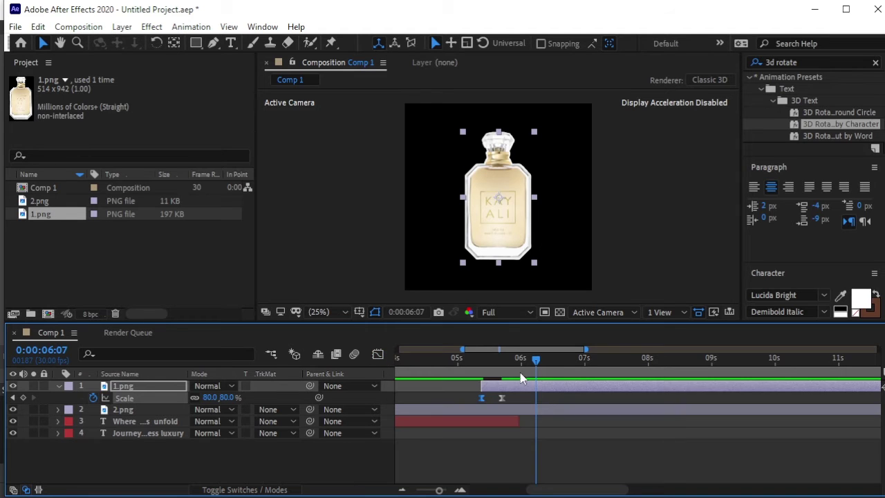
Step: Preview the eased grow-in and move the 80% keyframe later, near 5:28
drag(536, 359, 466, 360)
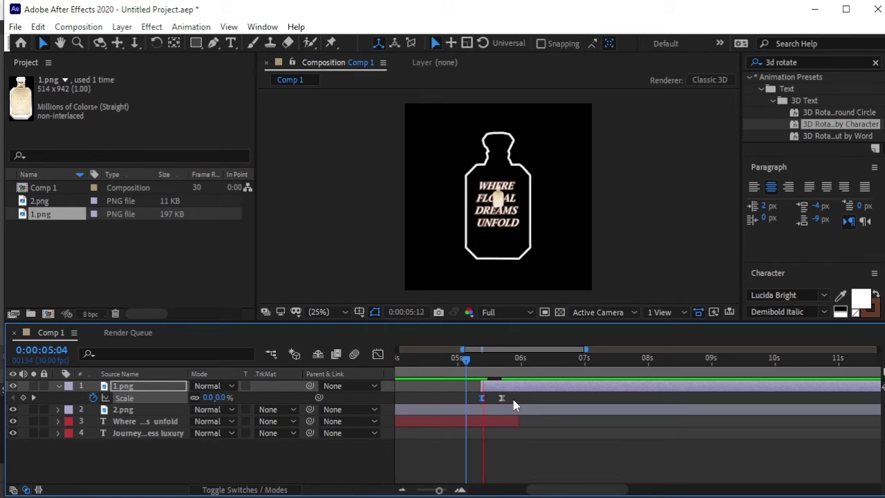
key(space)
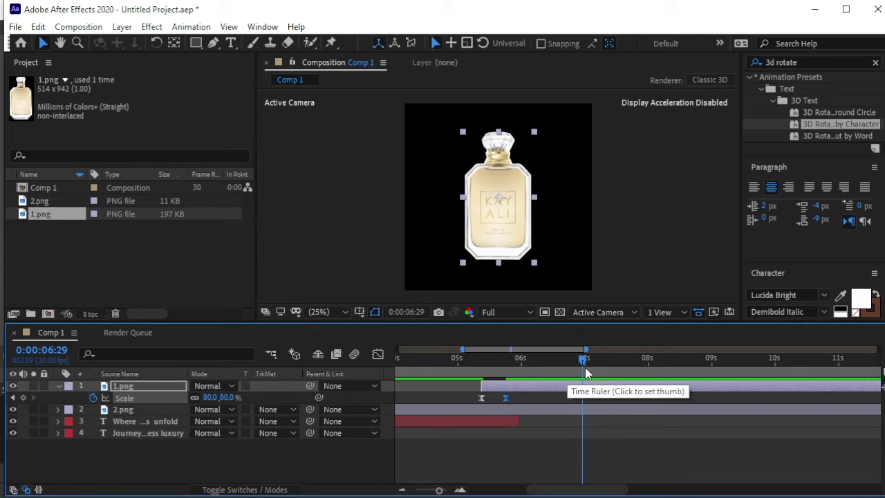
drag(583, 358, 468, 366)
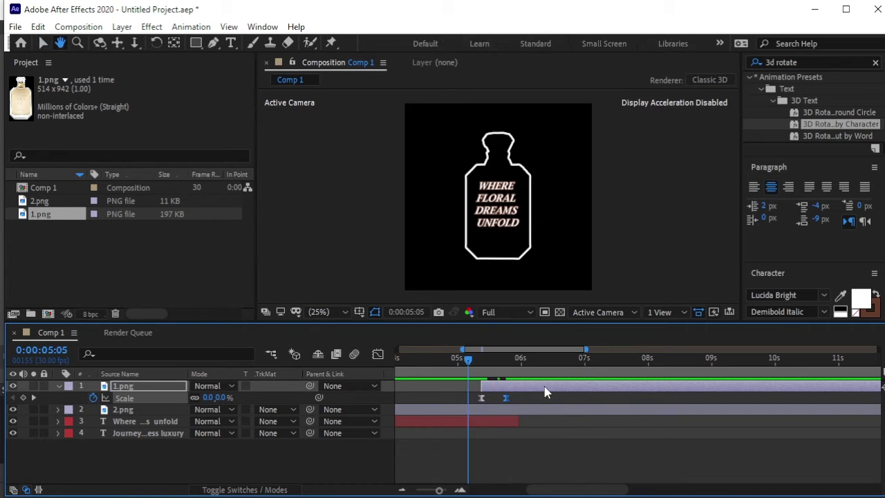
mouse_move(505, 397)
mouse_down()
mouse_move(516, 397)
mouse_move(502, 373)
mouse_move(477, 373)
mouse_up()
mouse_move(525, 360)
mouse_down()
mouse_move(520, 369)
mouse_move(529, 375)
mouse_up()
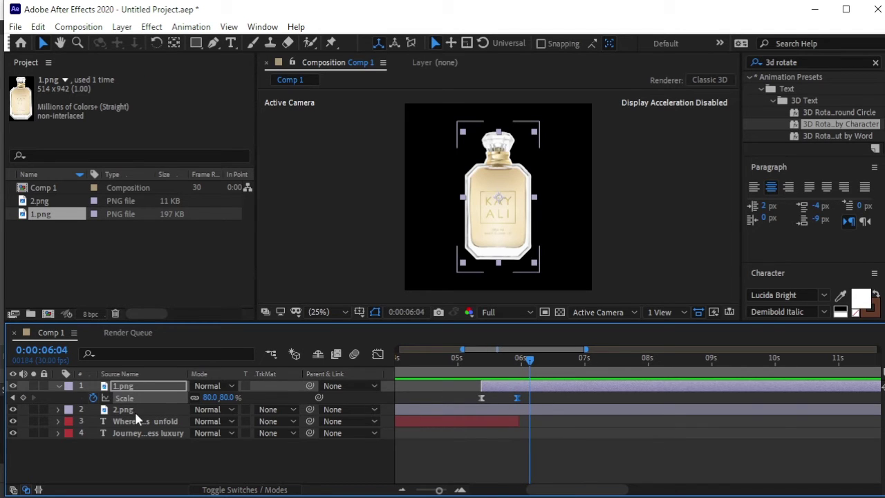
Step: Keyframe both bottle layers' Position at 6:04 and slide them left to x 324 at 6:13
click(56, 386)
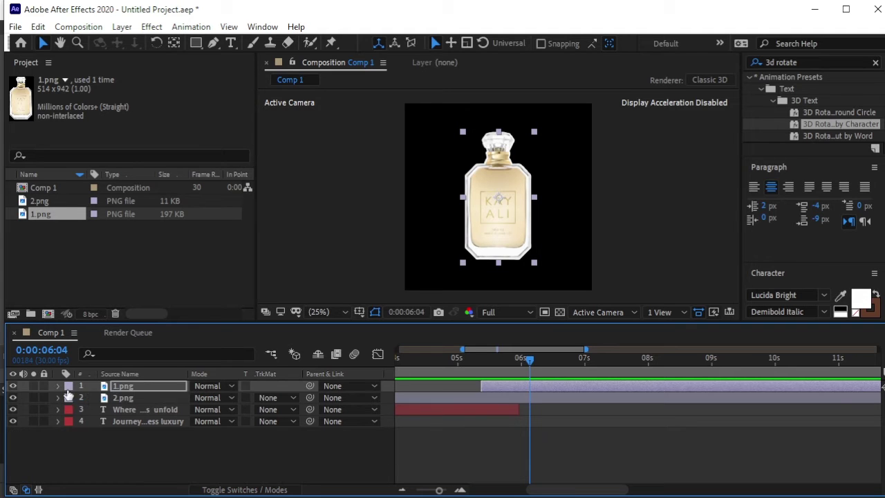
shift+click(154, 398)
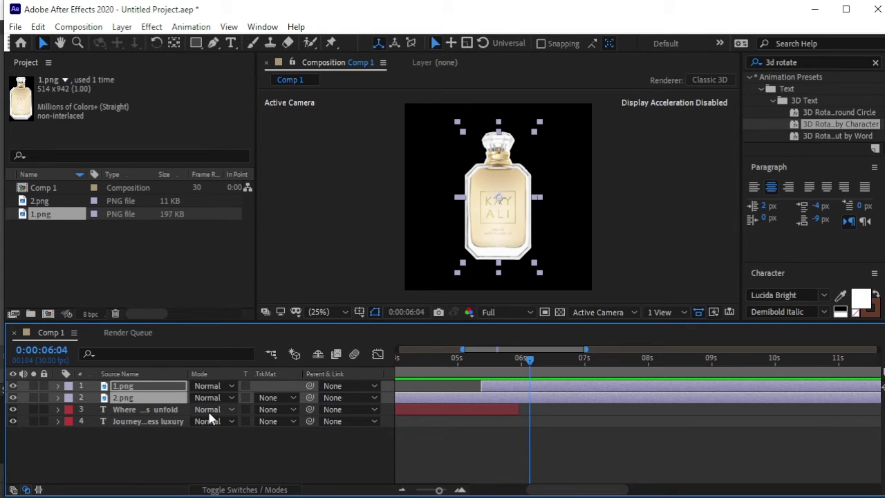
key(p)
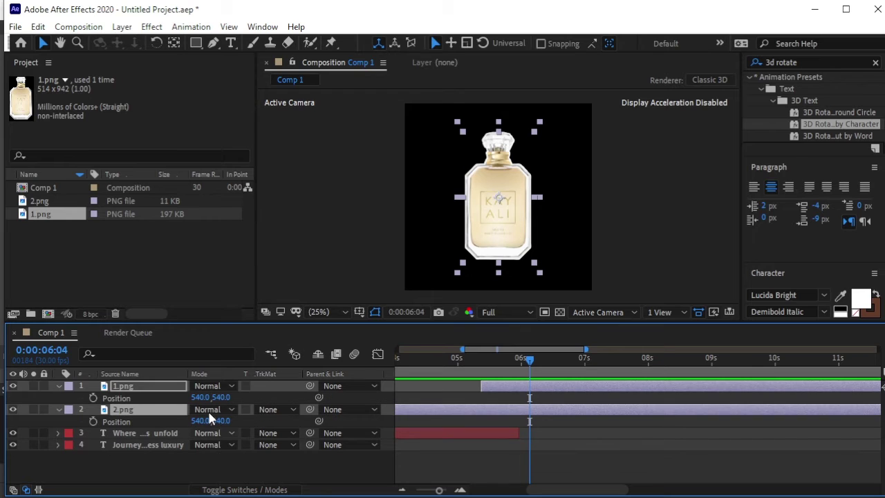
click(117, 398)
shift+click(116, 421)
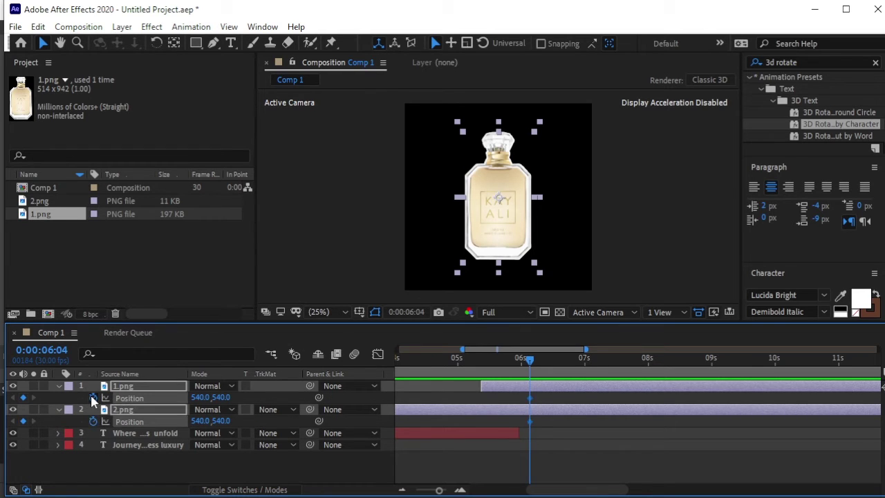
click(93, 398)
drag(531, 361, 549, 369)
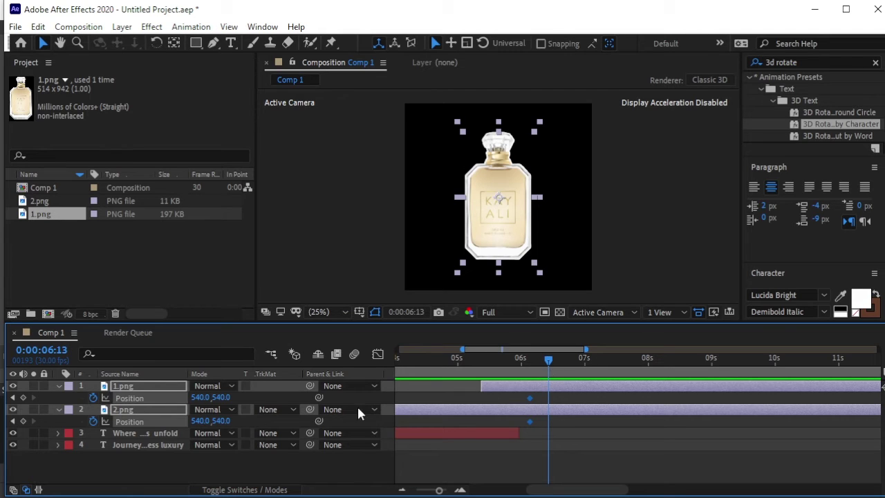
click(24, 398)
click(23, 421)
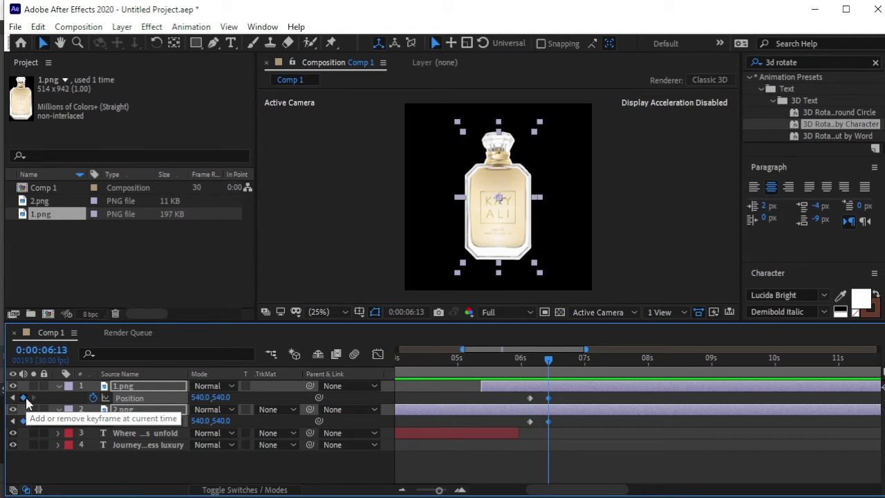
drag(197, 396, 61, 405)
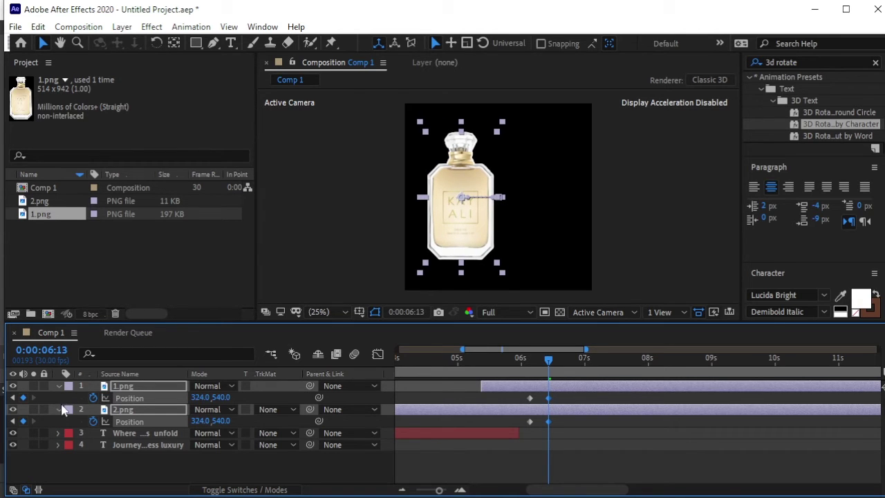
Step: Apply Easy Ease to all four position keyframes and return to 6:04
drag(548, 361, 477, 361)
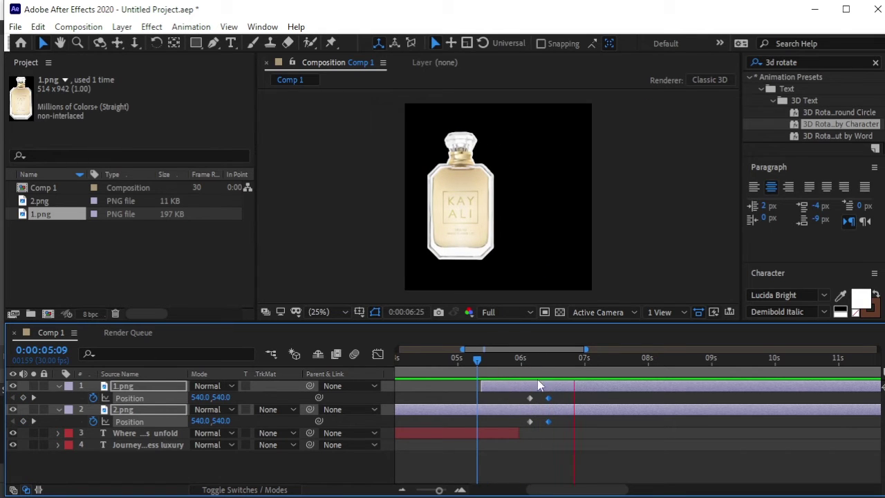
click(581, 359)
drag(562, 393, 524, 419)
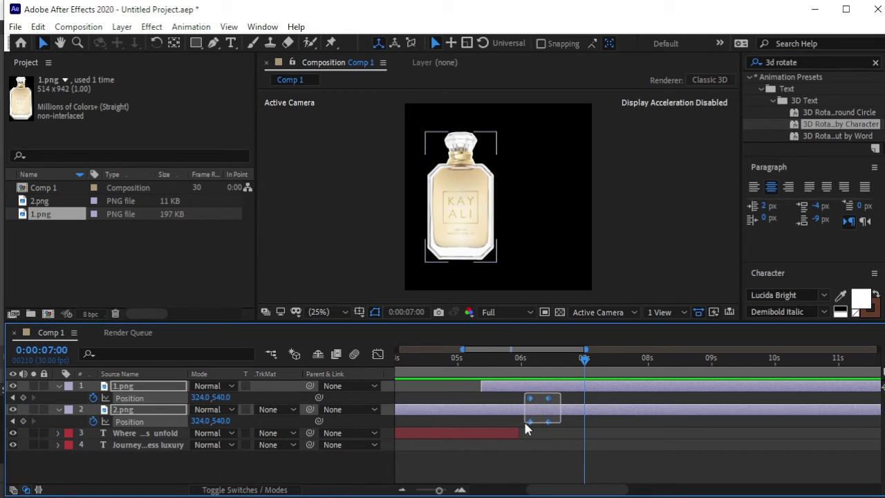
key(F9)
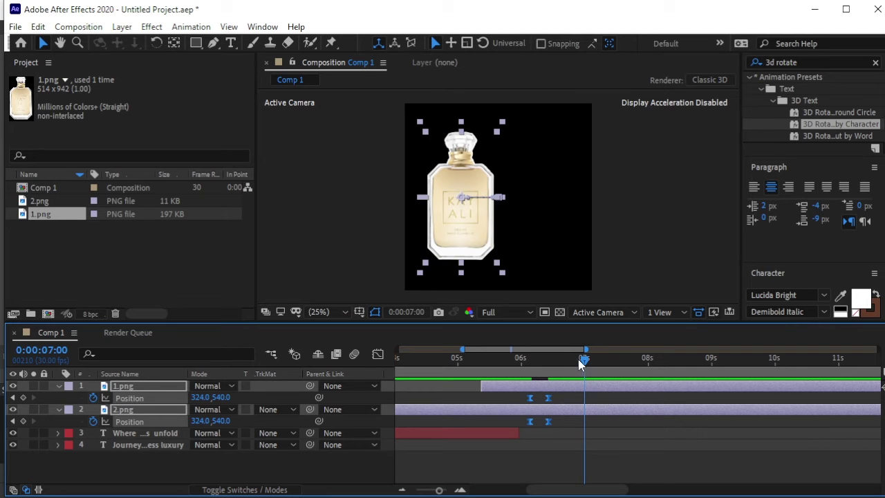
drag(577, 360, 528, 380)
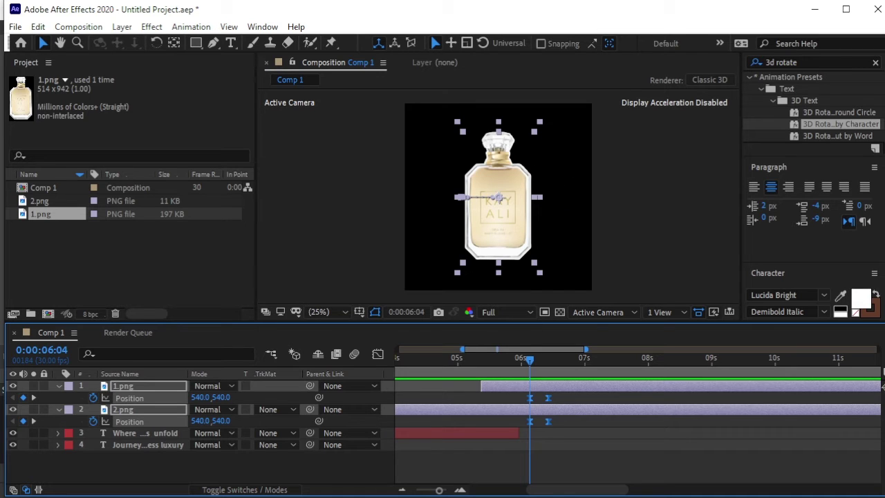
Step: Add 'Irresistible / allure' as two-line text and place it right of the bottle
key(ctrl+t)
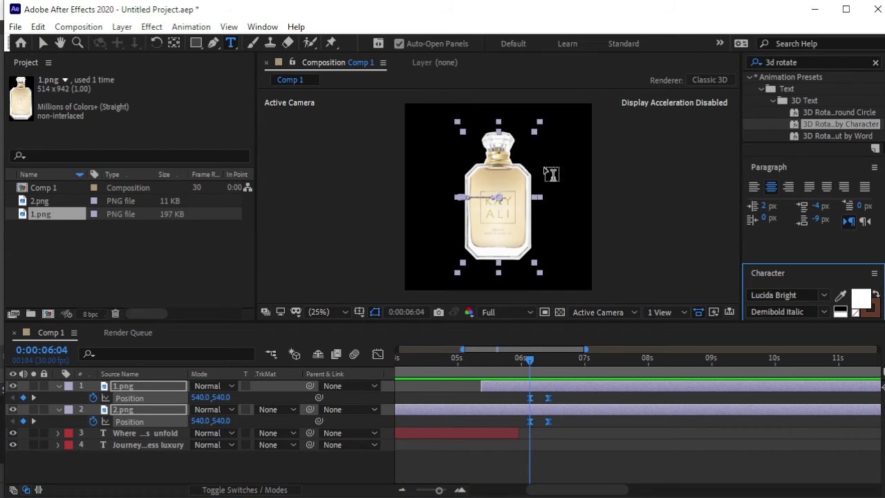
click(536, 151)
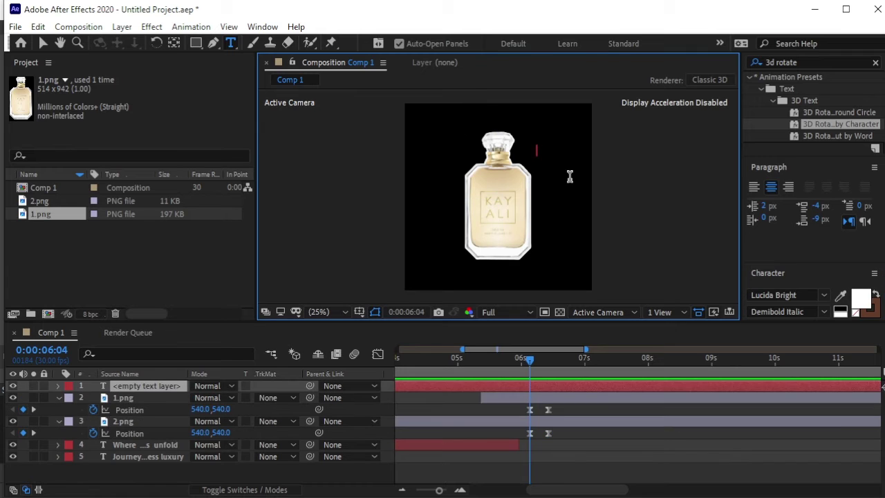
text(Irresistible allure)
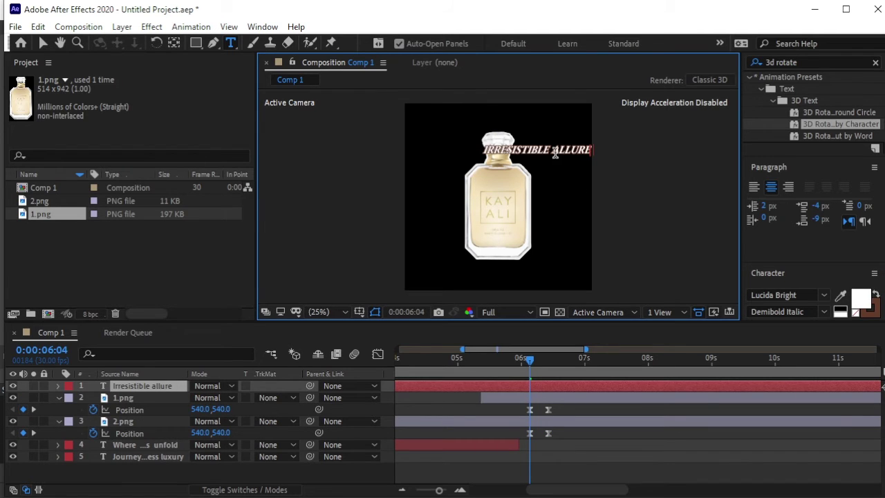
key(Return)
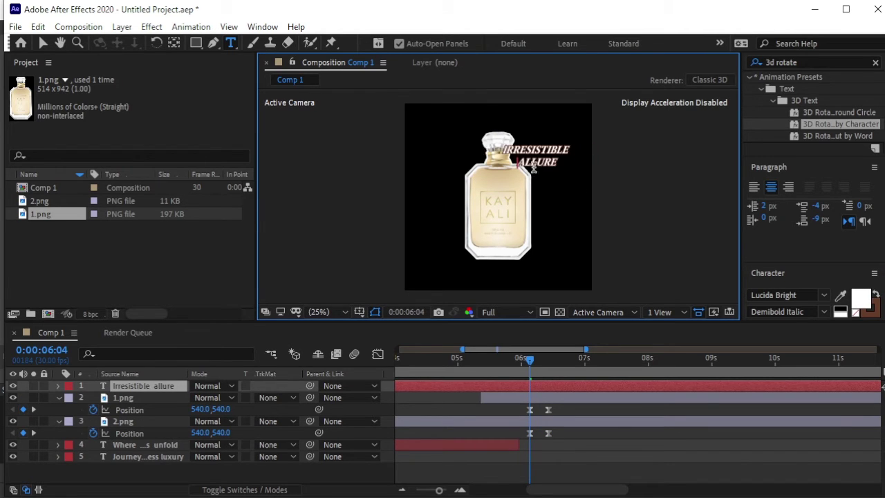
click(43, 43)
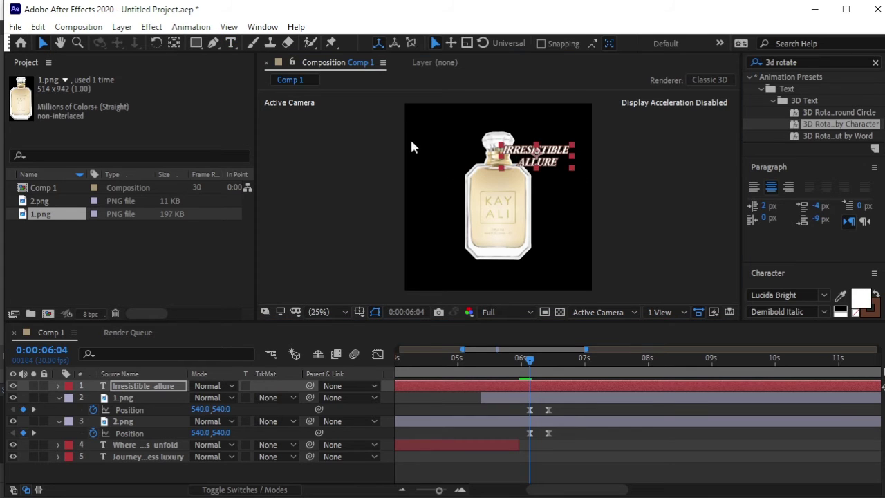
drag(539, 163, 550, 198)
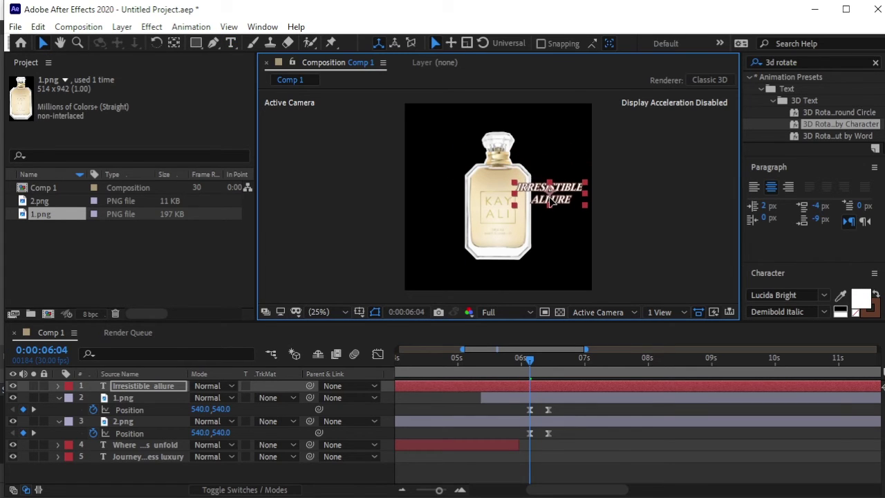
drag(549, 198, 549, 193)
drag(815, 159, 816, 79)
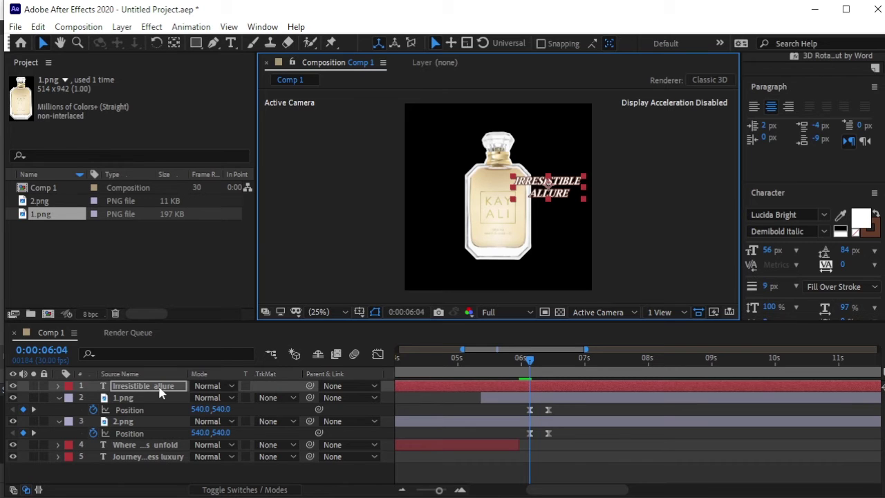
Step: Keyframe the text's Position at 796,468 at 6:13 and tuck it left behind the bottle at 6:04
key(p)
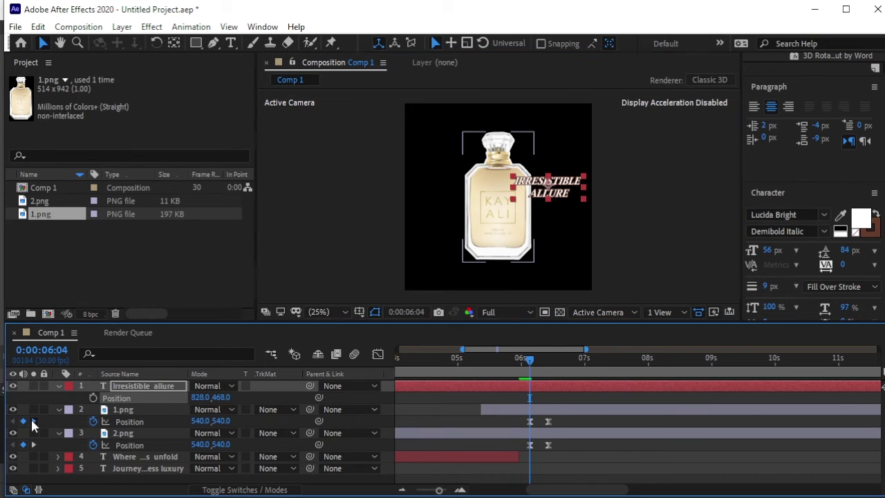
click(33, 421)
click(93, 398)
click(24, 421)
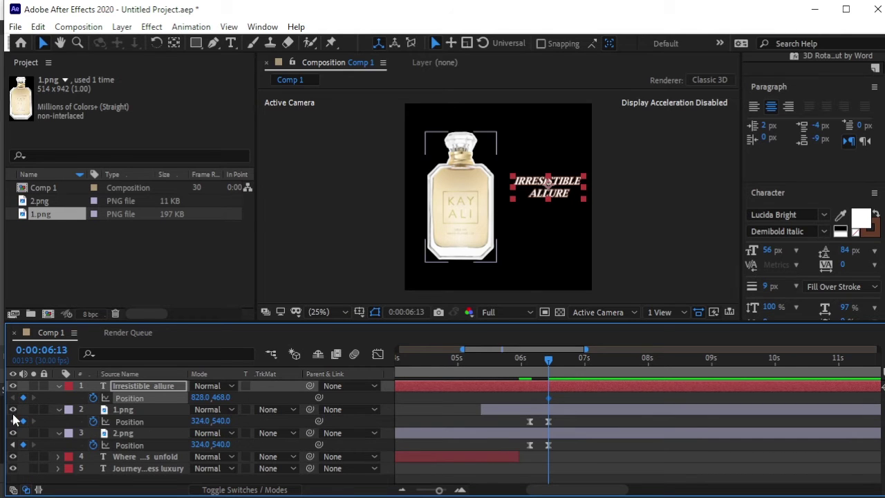
click(12, 421)
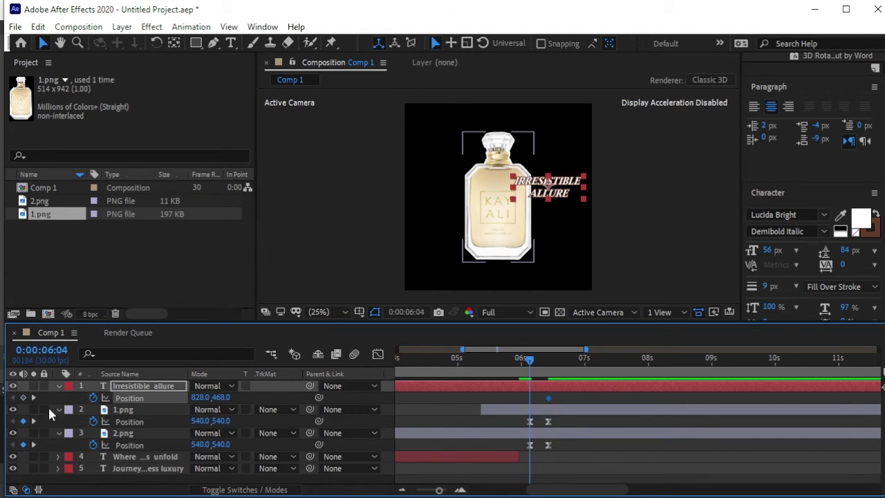
drag(201, 399, 3, 396)
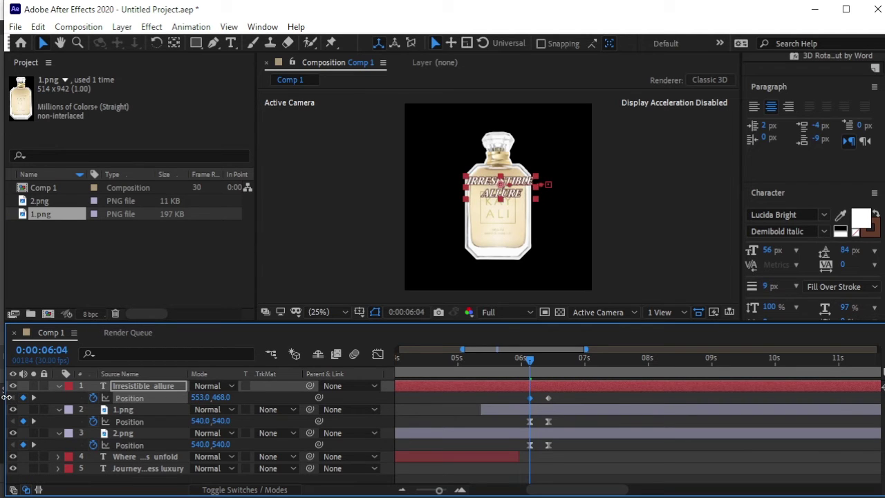
Step: Keyframe the text's Scale at 0% at 6:04 and 100% at 6:13
ctrl+click(86, 409)
key(shift+s)
click(86, 409)
click(212, 410)
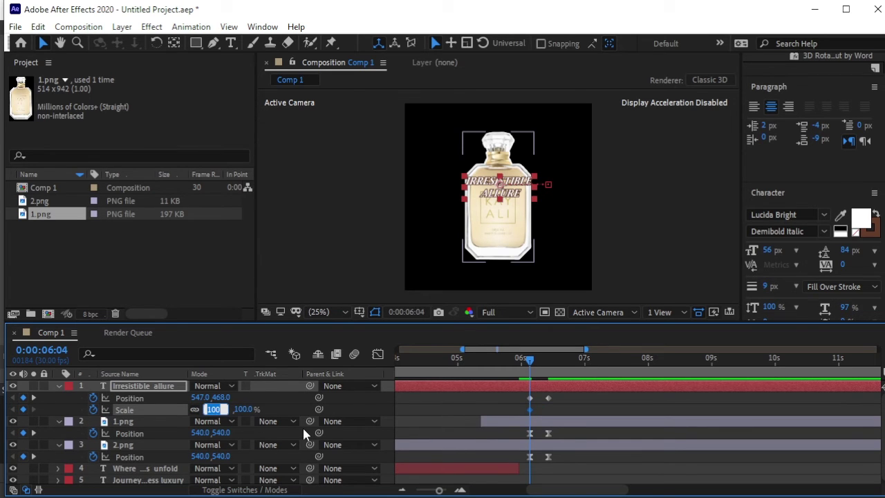
text(0)
key(Return)
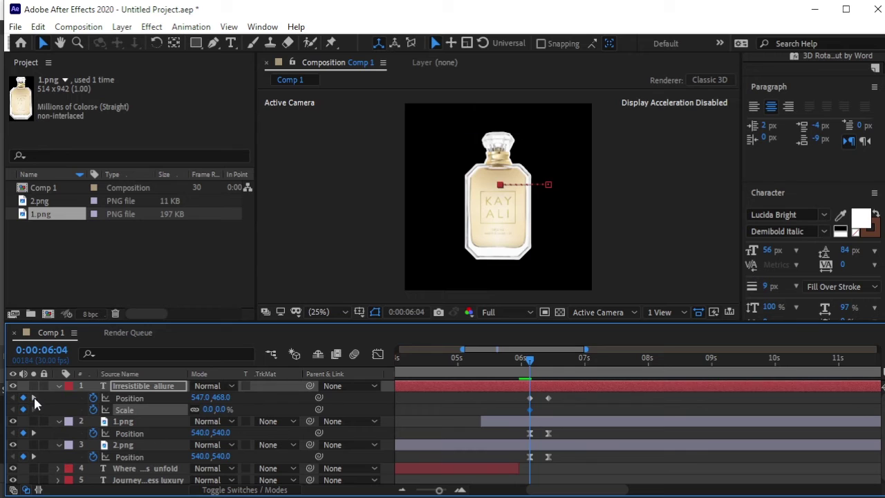
click(33, 398)
click(207, 408)
key(Return)
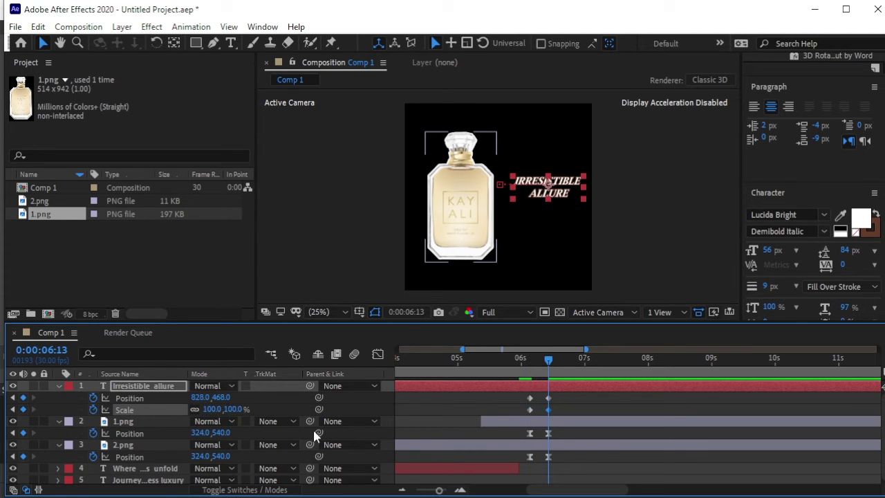
Step: Preview the animation, nudge the text slightly left at 6:13, and preview again
drag(553, 366, 502, 368)
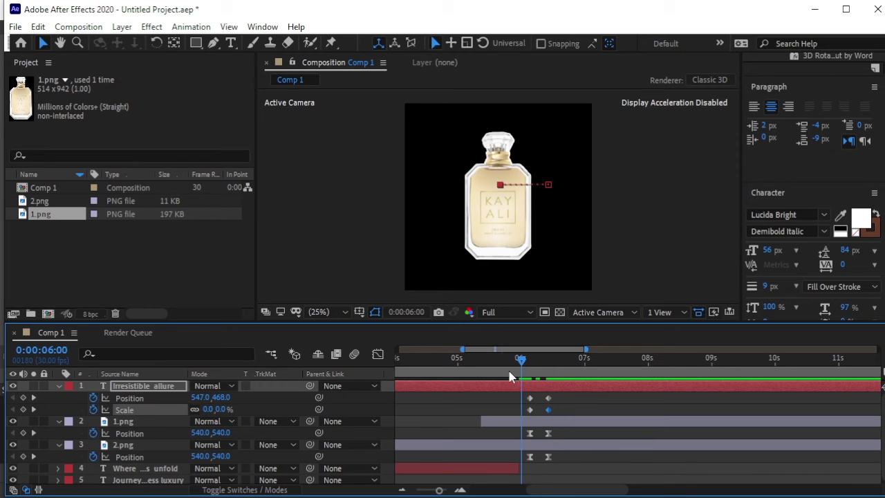
key(space)
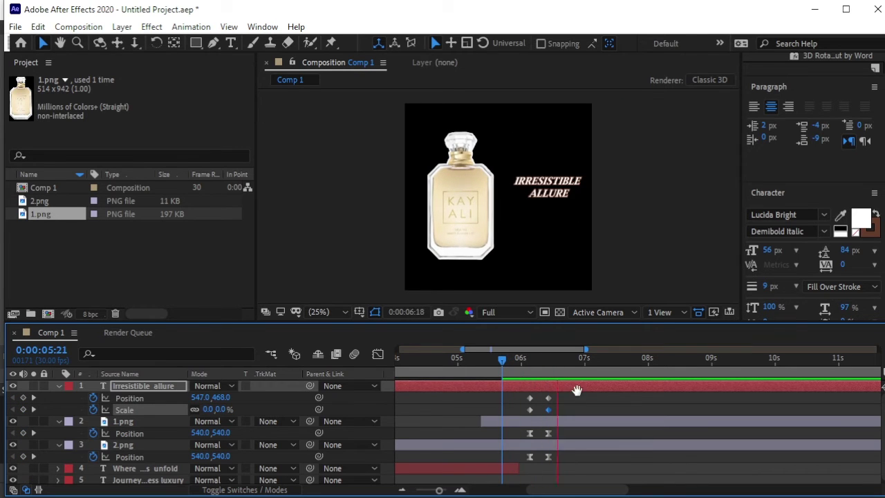
click(482, 379)
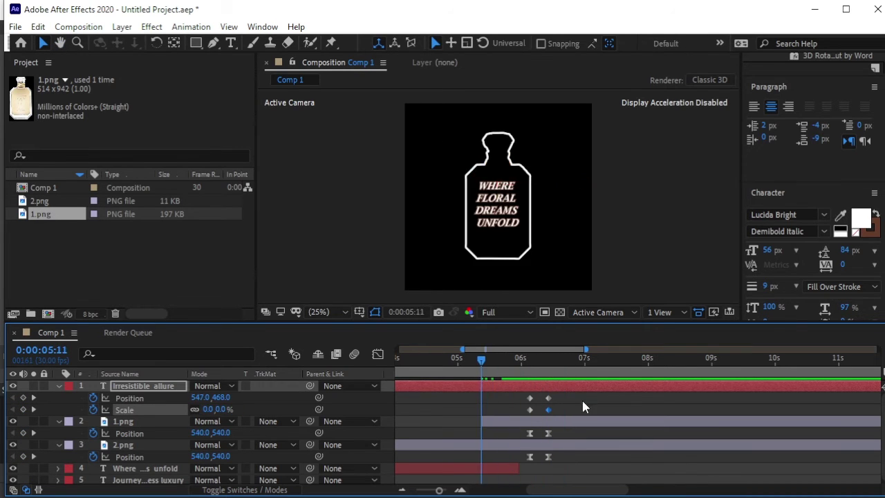
key(space)
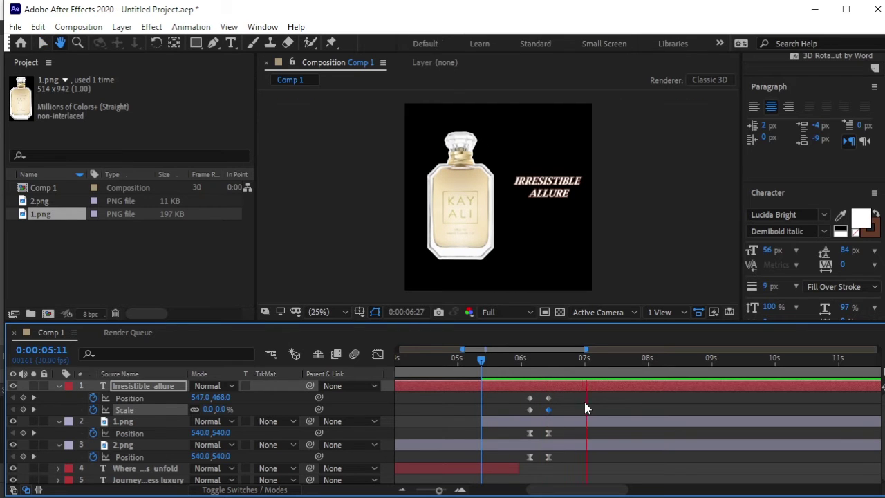
key(space)
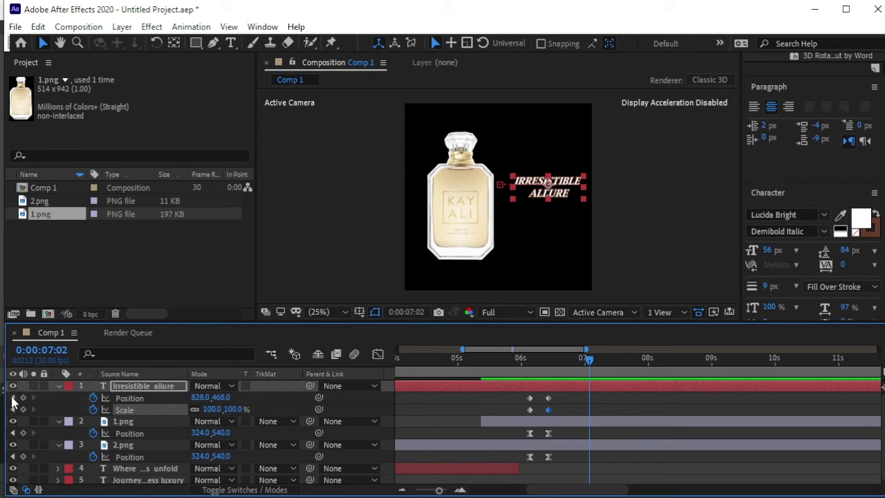
click(12, 398)
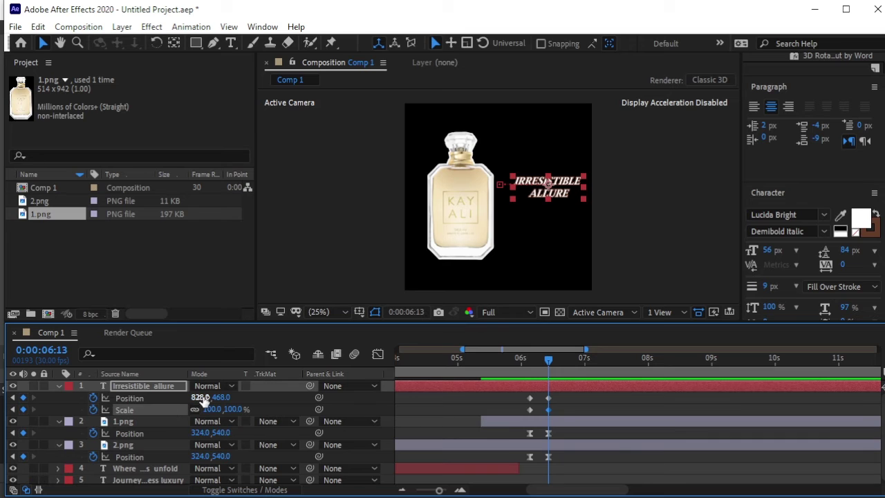
drag(203, 400, 184, 398)
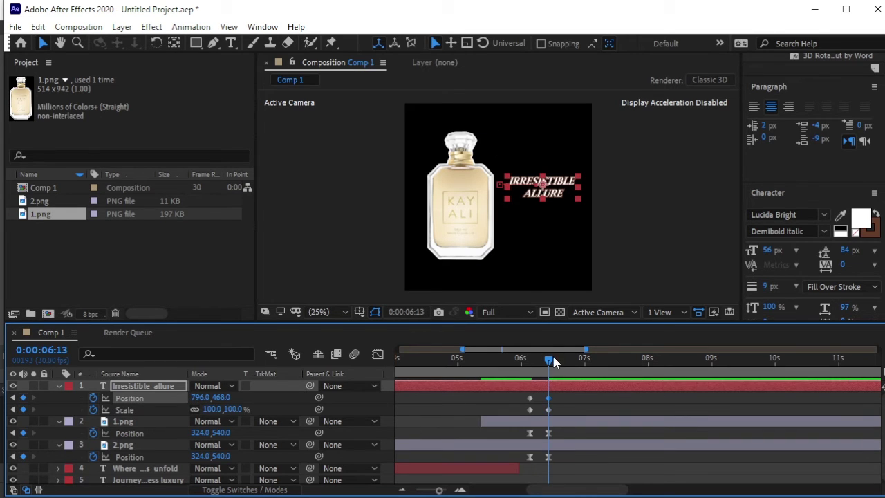
drag(548, 358, 510, 360)
key(space)
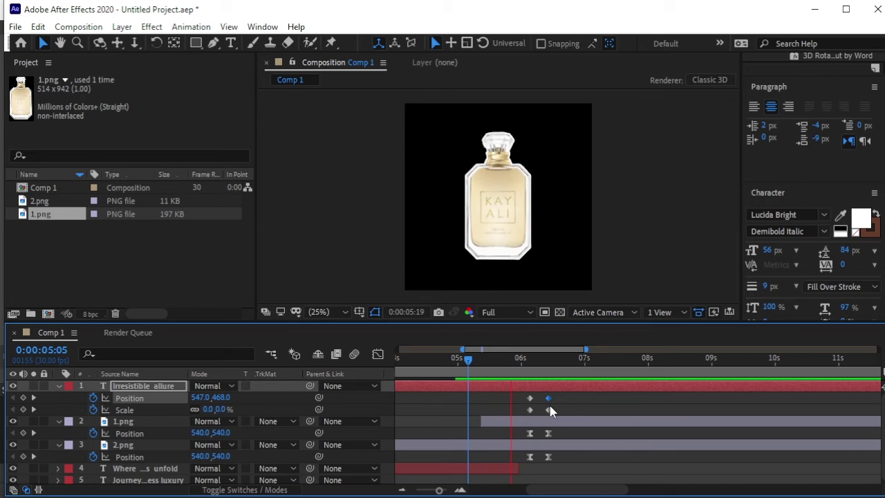
key(space)
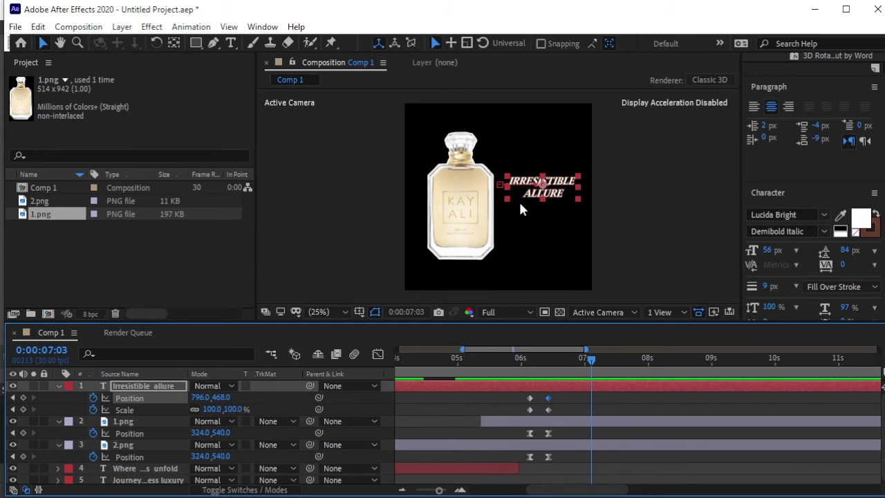
drag(590, 360, 547, 371)
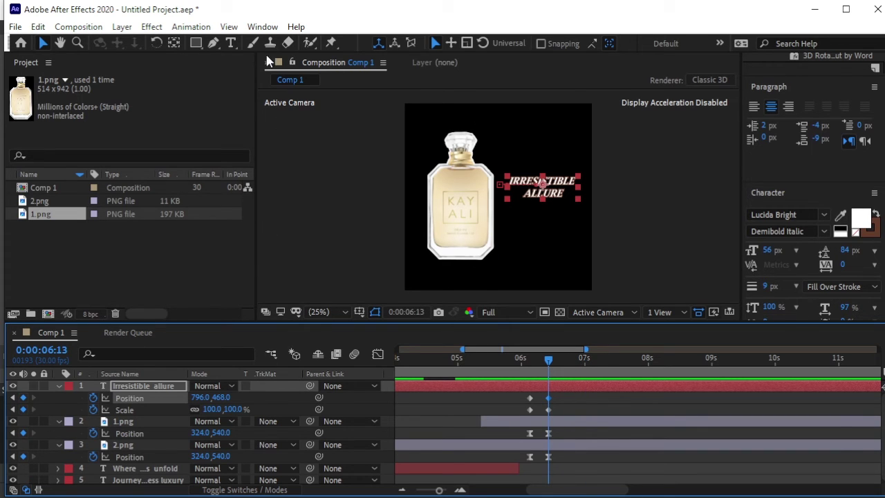
Step: Paste 'LONG-LASTING / FRAGRANCE' as a two-line text layer and place it under IRRESISTIBLE ALLURE
click(231, 43)
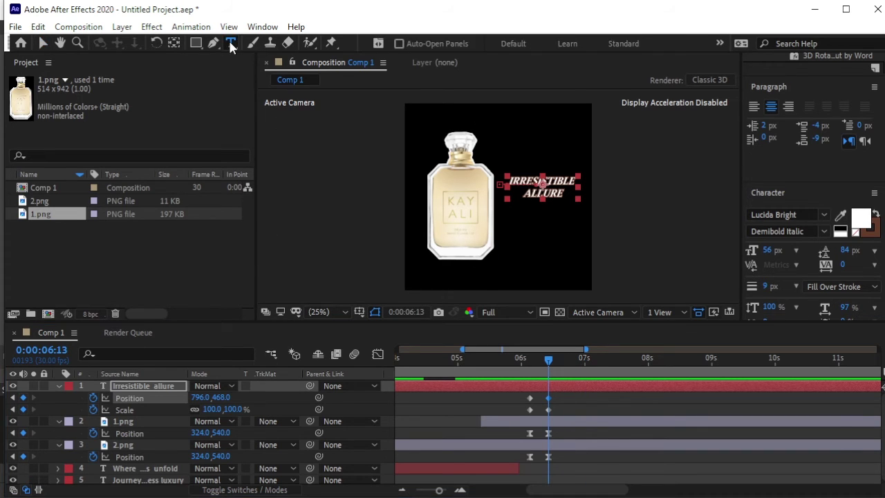
click(503, 229)
text(Long-lasting fragrance)
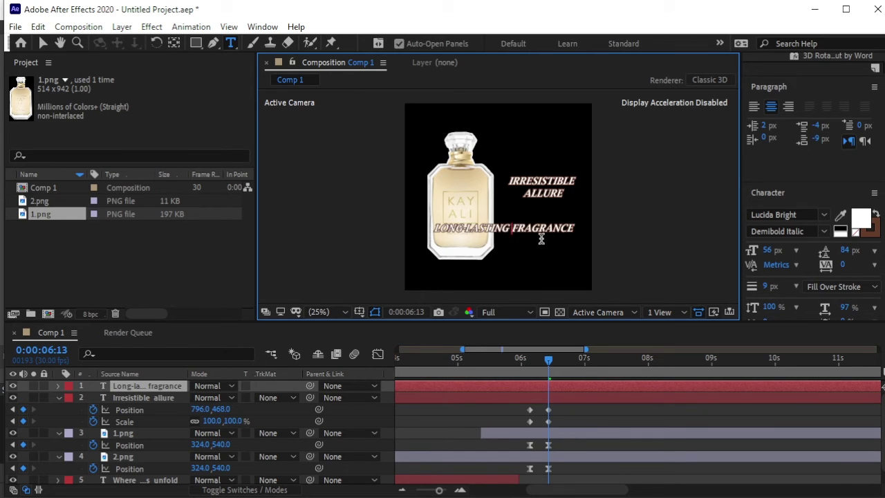
key(Return)
click(42, 43)
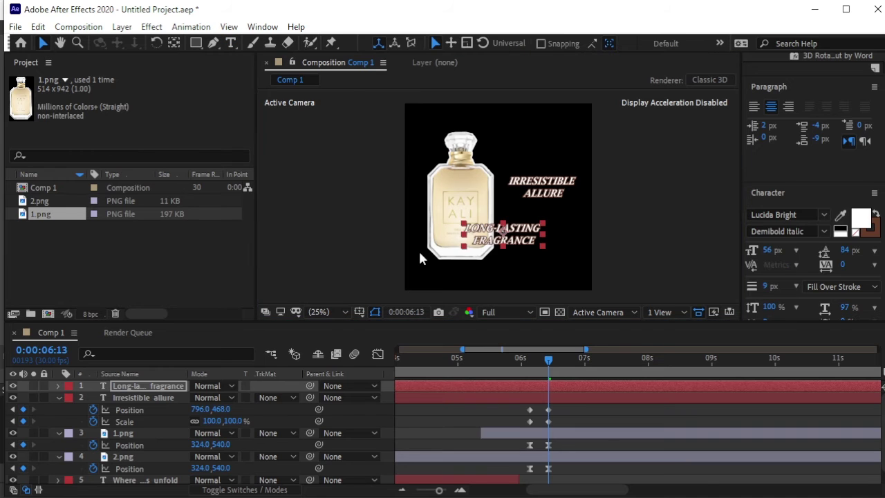
drag(519, 241, 557, 232)
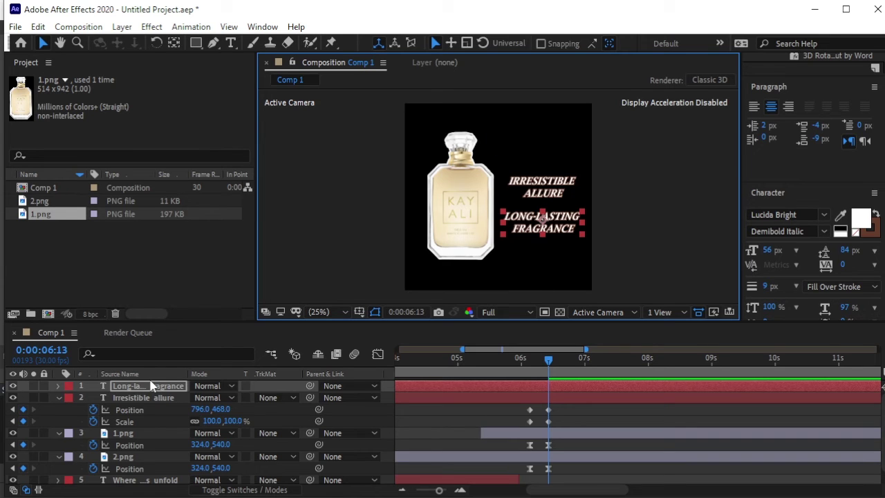
Step: Keyframe the caption's Position and Scale, then set X to 526 and Scale to 0% earlier
key(p)
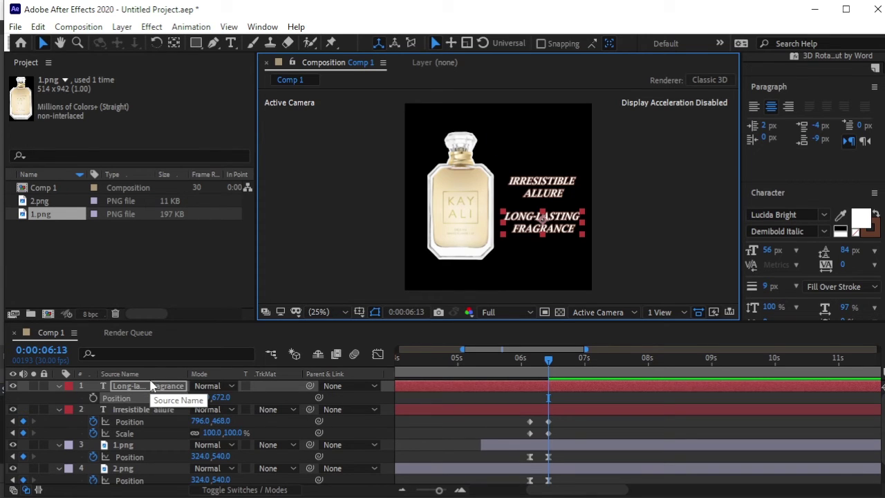
key(shift+s)
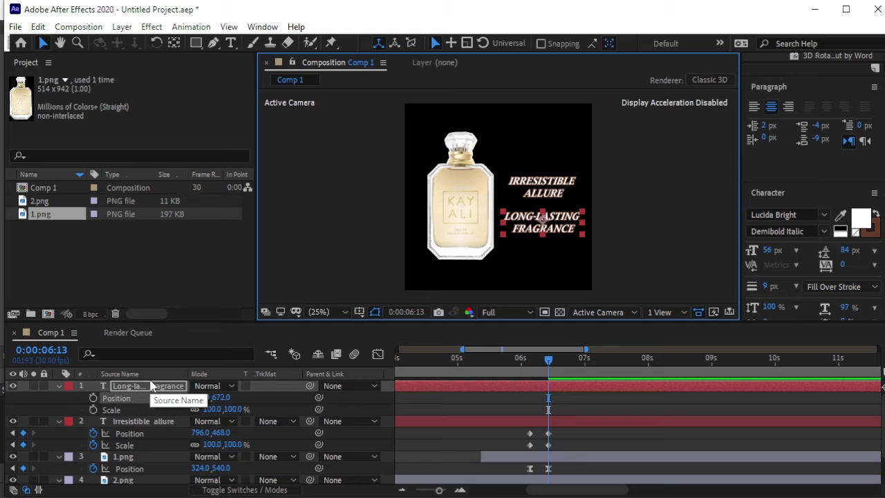
click(92, 397)
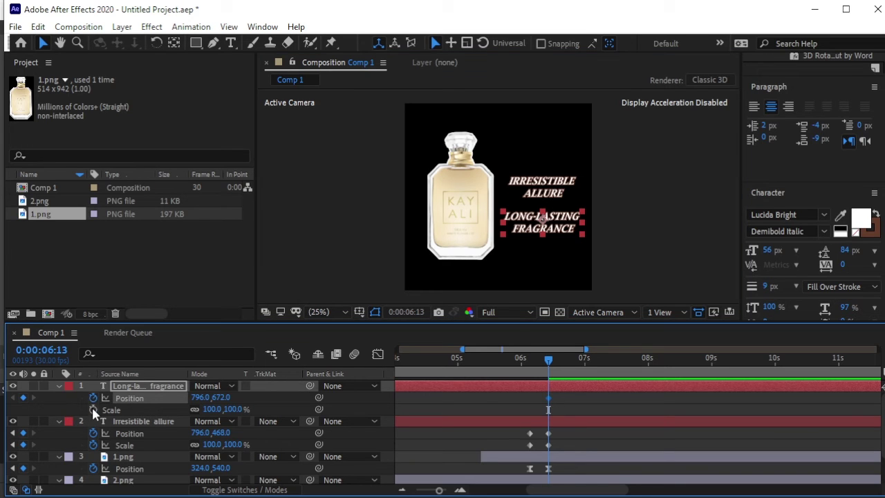
click(93, 409)
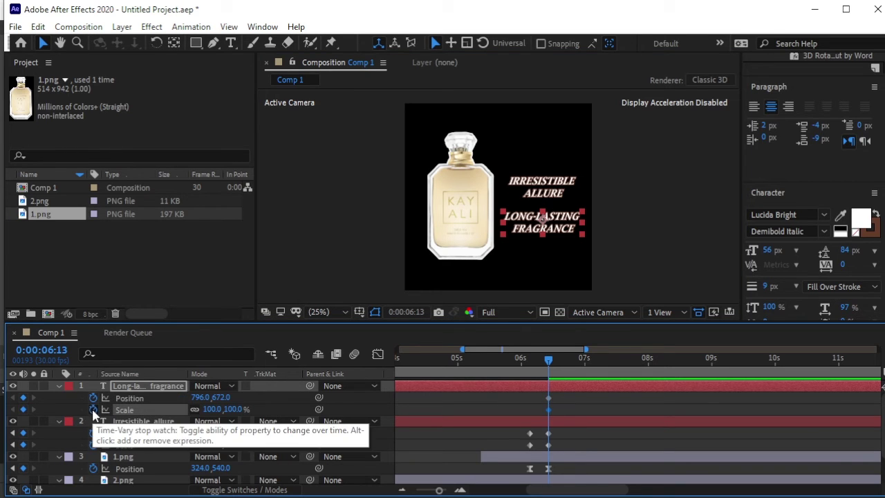
click(13, 434)
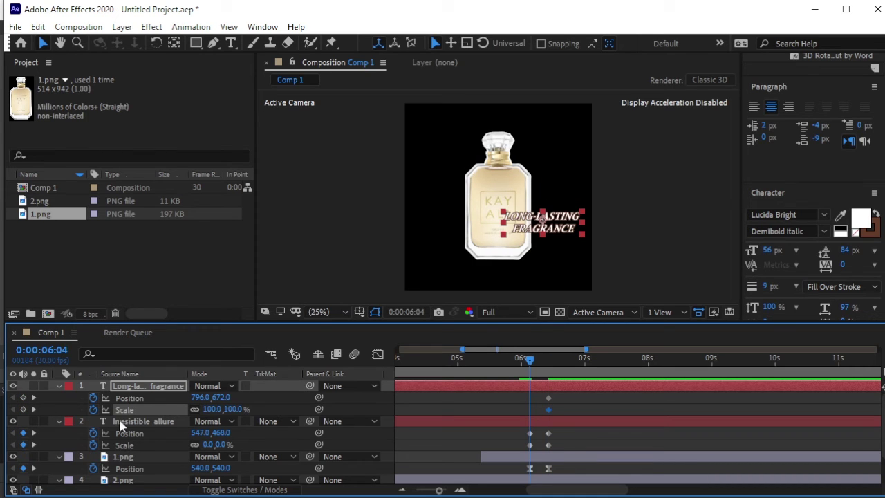
drag(200, 398, 19, 408)
click(215, 409)
text(0)
key(Return)
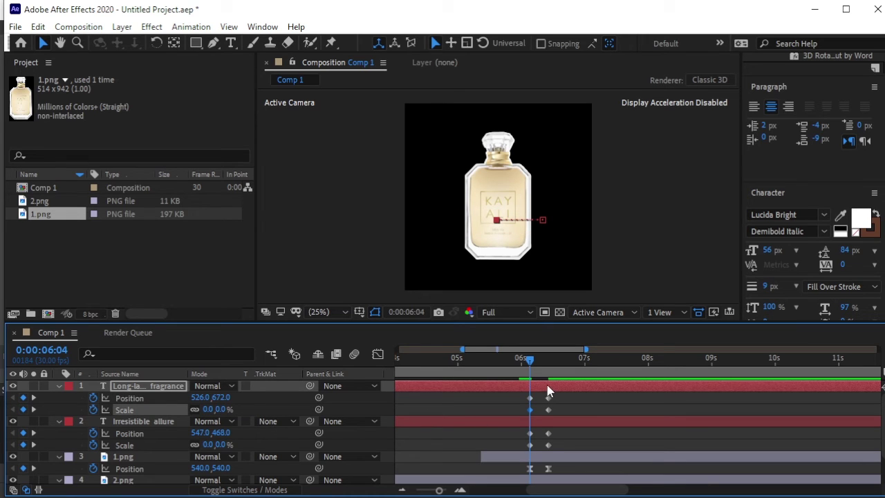
Step: Scrub back to preview the caption animation and show the whole 30-second timeline
drag(530, 361, 492, 361)
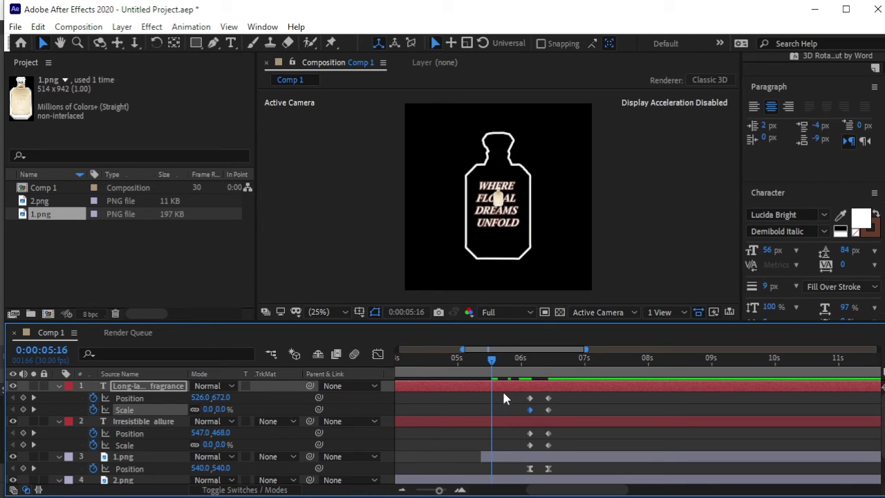
key(space)
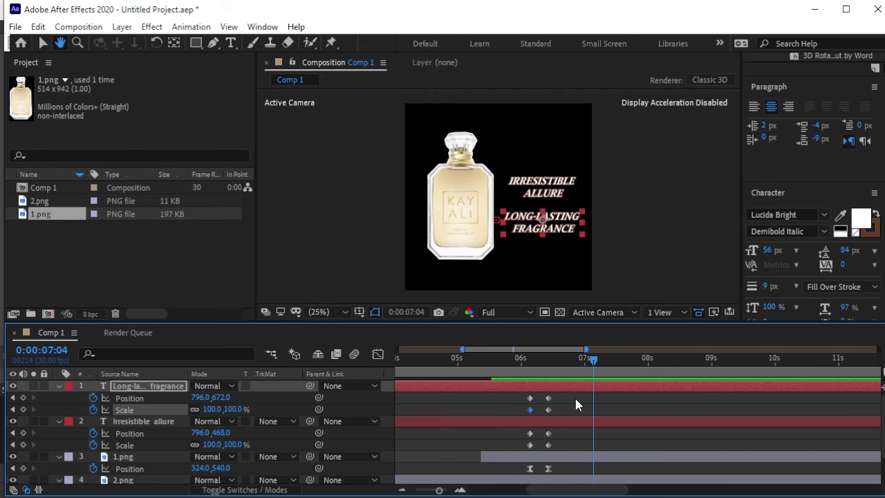
drag(573, 395, 510, 462)
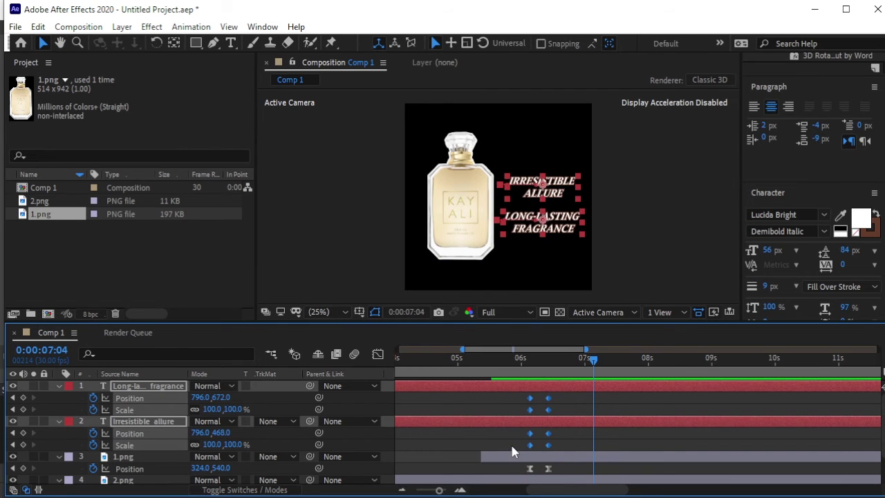
drag(594, 360, 484, 359)
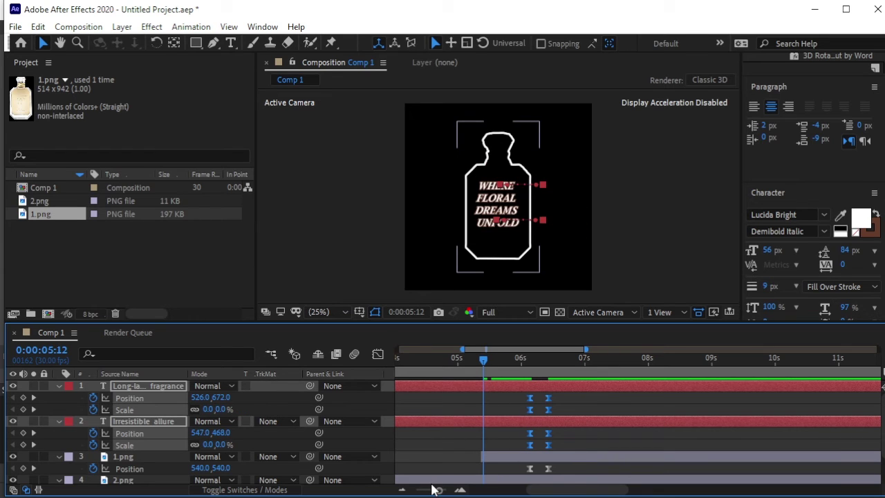
drag(440, 492, 416, 490)
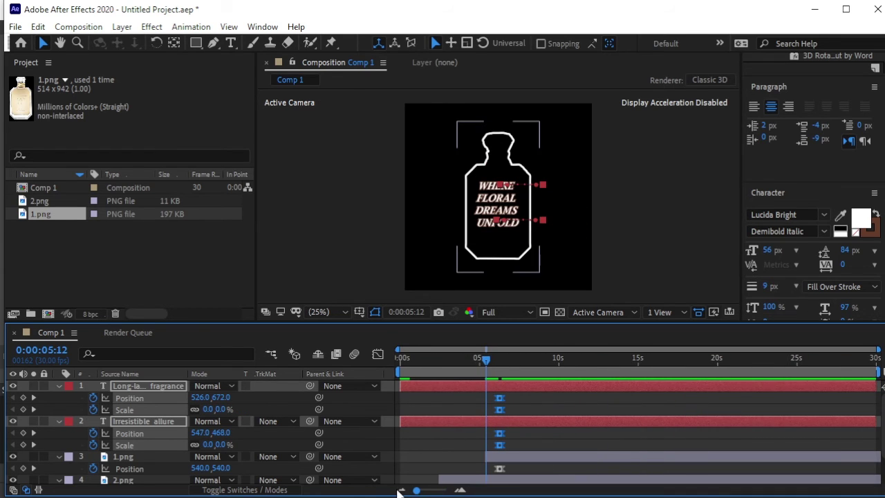
drag(486, 361, 353, 372)
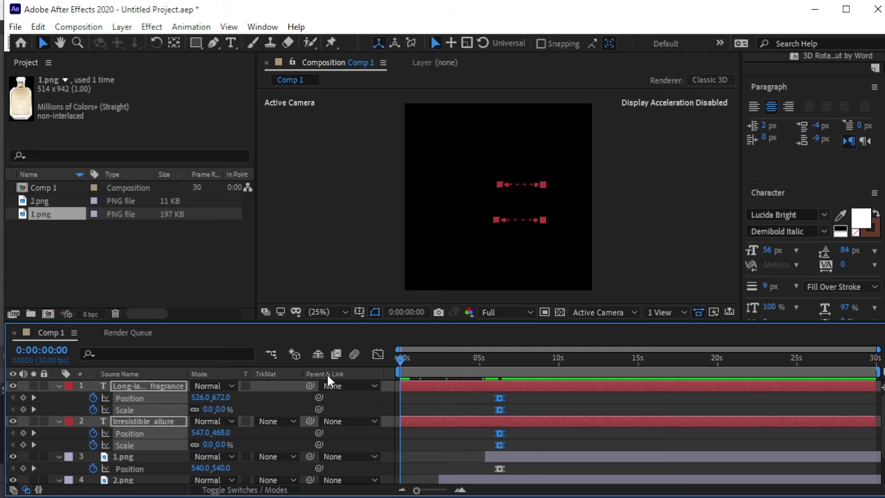
Step: Collapse the layer properties, deselect, and preview the whole animation from the start
click(58, 385)
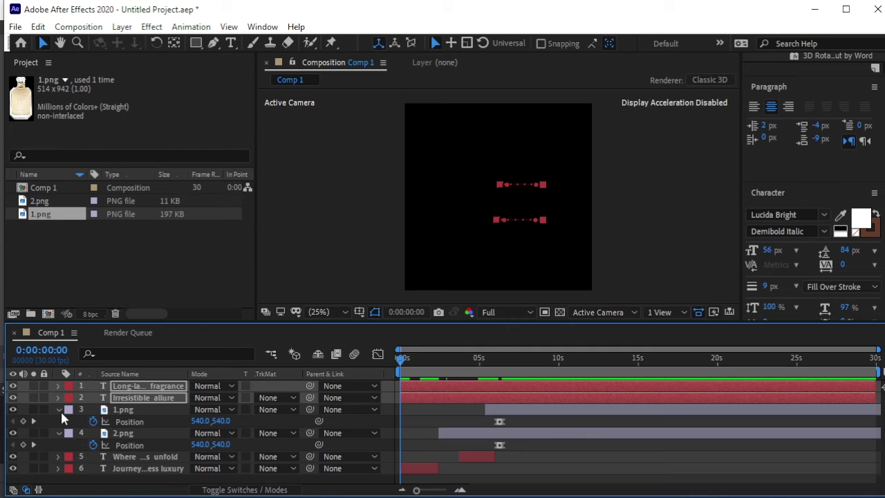
click(58, 409)
click(85, 463)
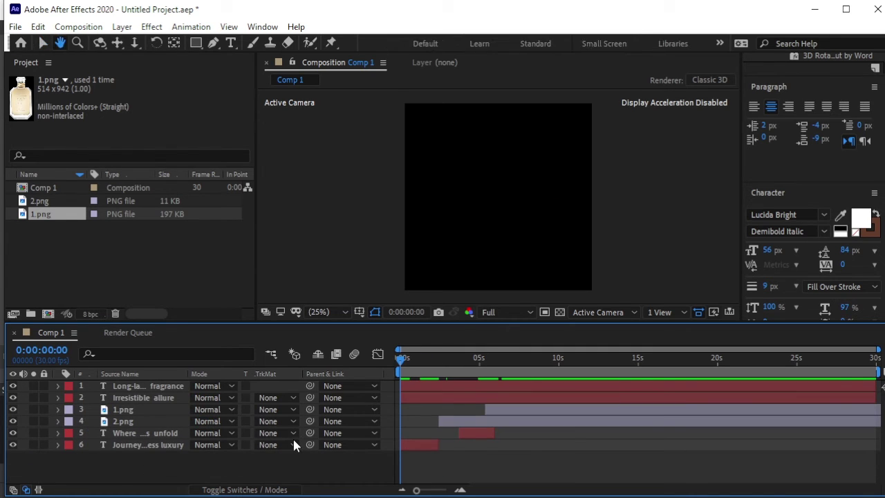
key(space)
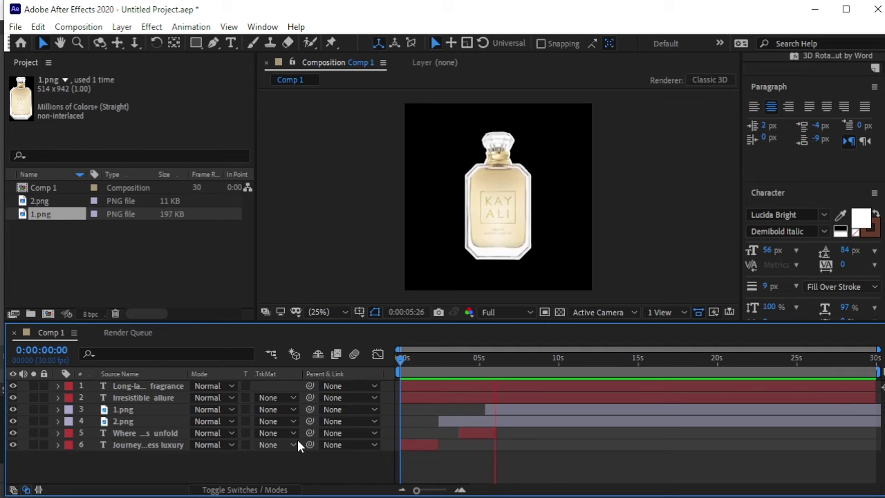
key(space)
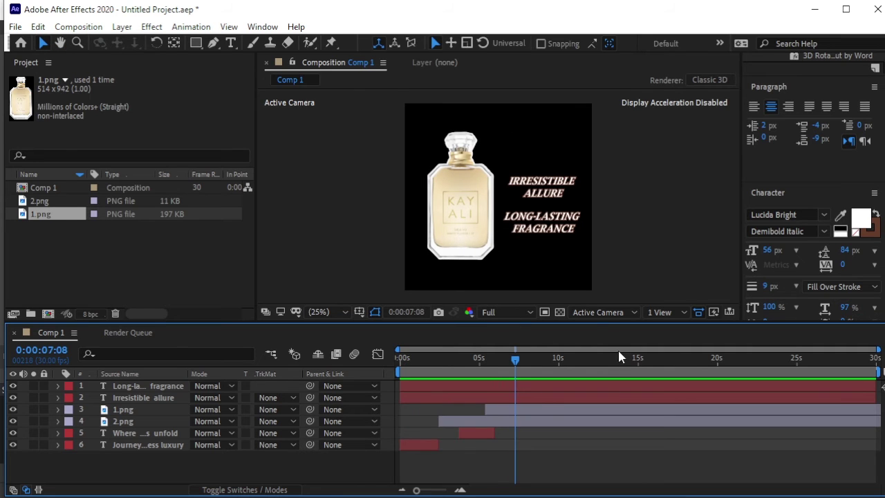
right_click(121, 228)
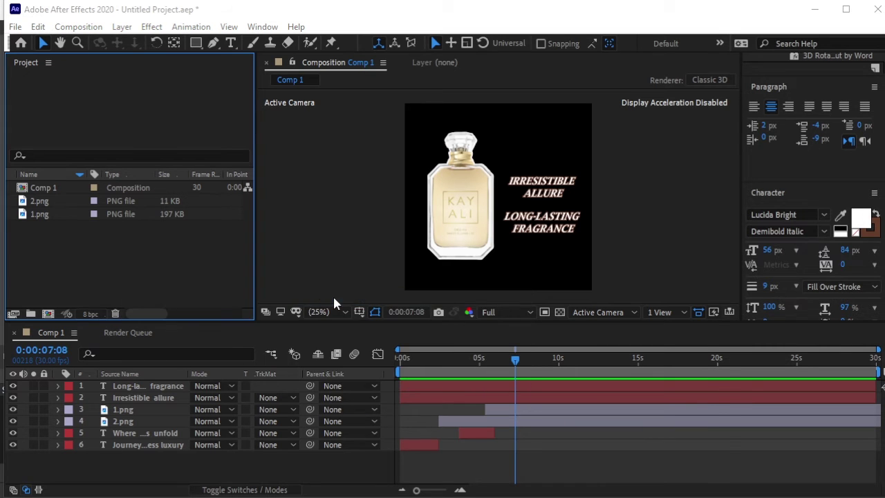
Step: Import the pexels cherry-blossom clip and place it as the bottom timeline layer
key(ctrl+i)
click(315, 163)
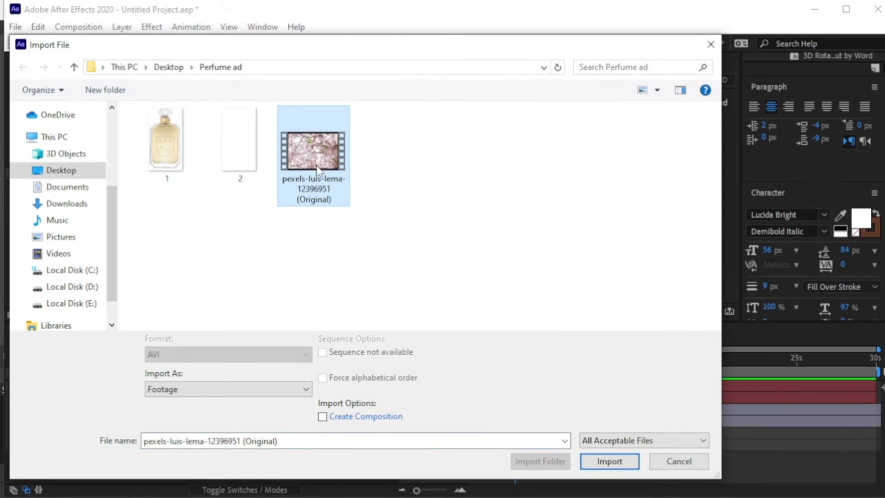
click(609, 462)
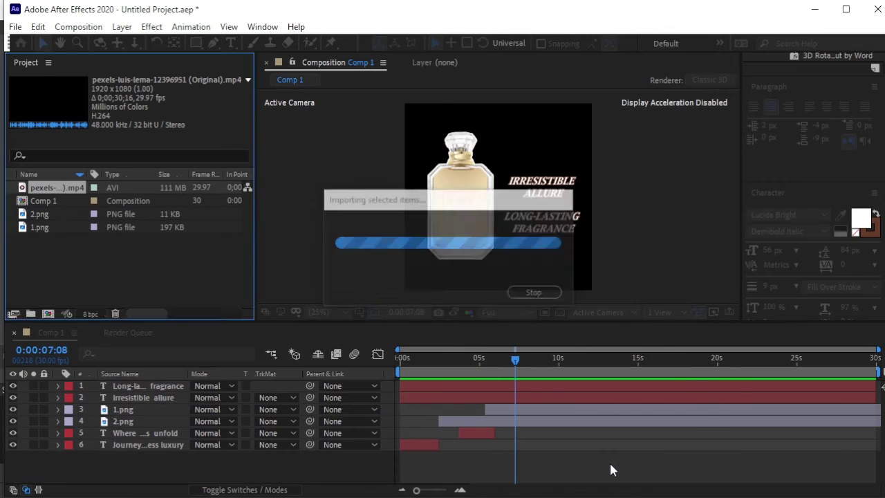
drag(141, 185, 168, 458)
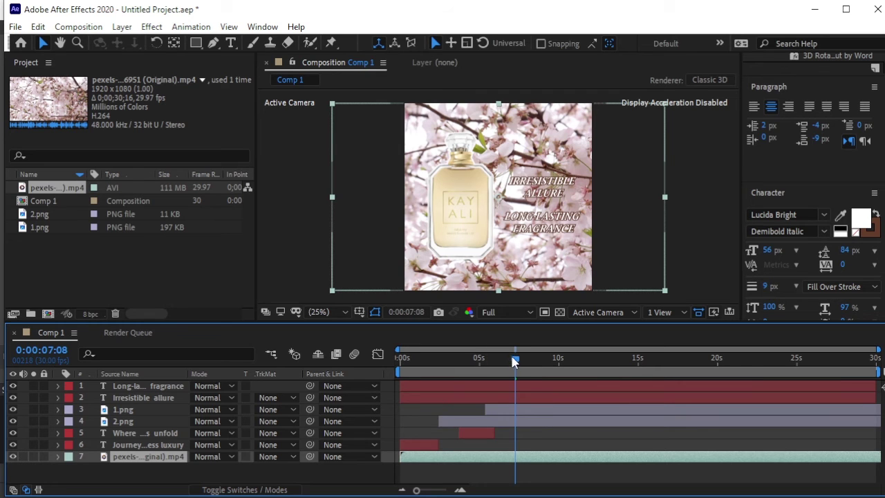
Step: Preview the animation over the blossom background from the start
drag(515, 365, 334, 375)
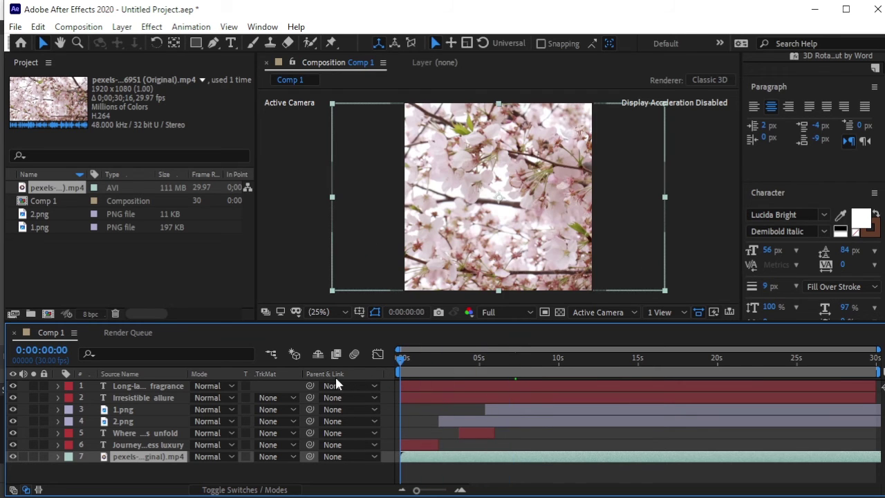
key(space)
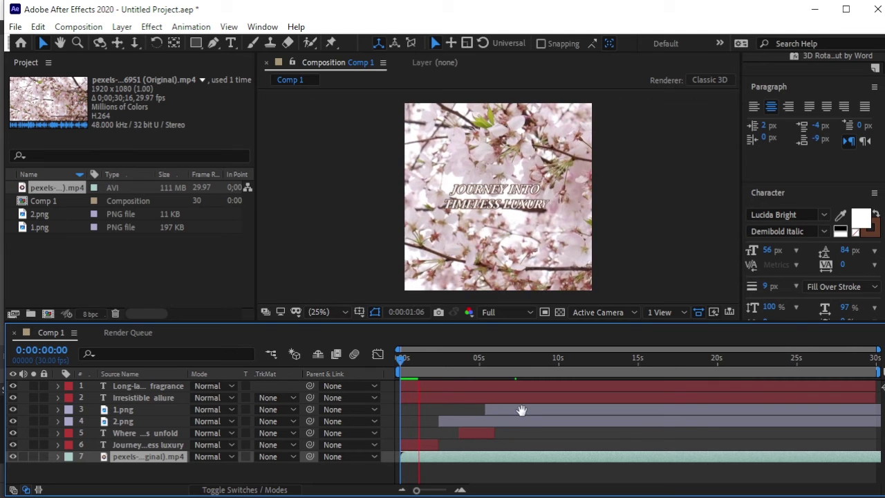
key(space)
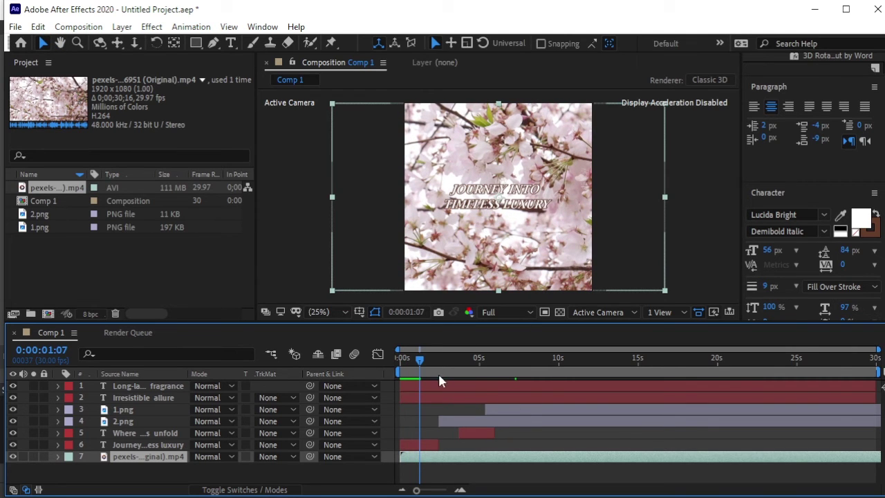
drag(429, 359, 454, 378)
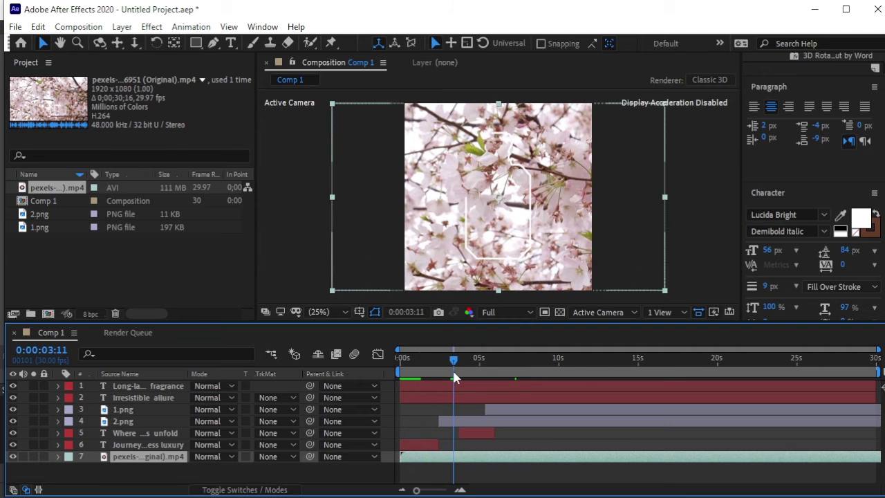
Step: Apply the Drop Shadow effect to the 2.png bottle outline layer
click(130, 422)
key(ctrl+5)
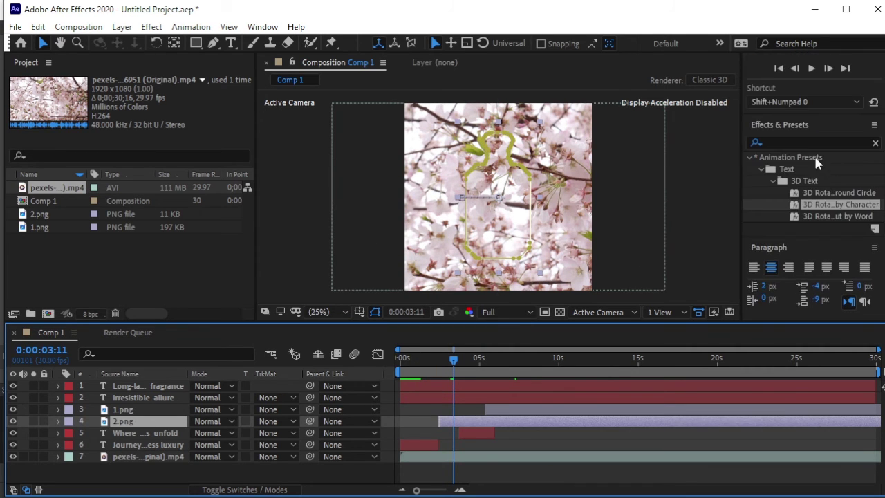
click(777, 143)
text(3d rotate)
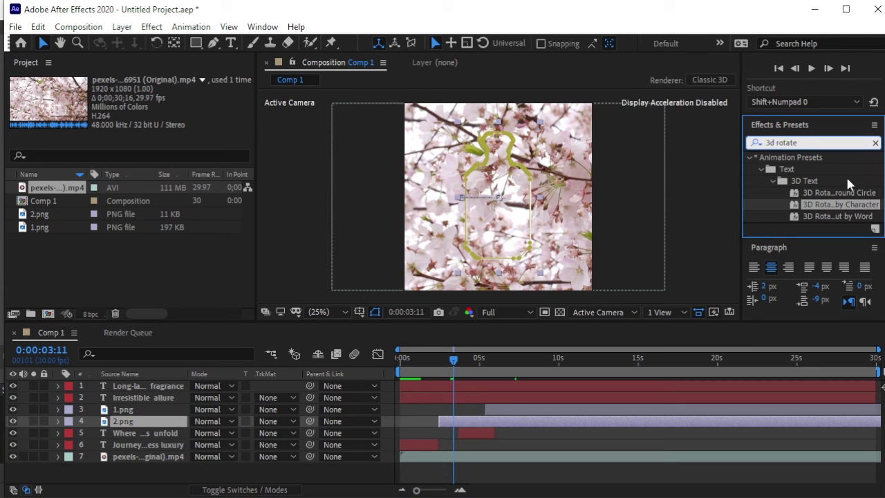
drag(808, 142, 715, 143)
text(dri)
key(BackSpace)
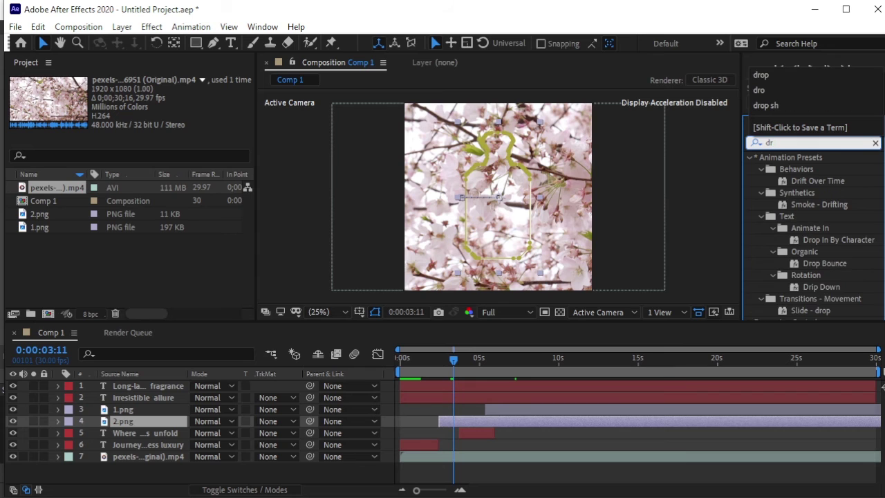
text(op sha)
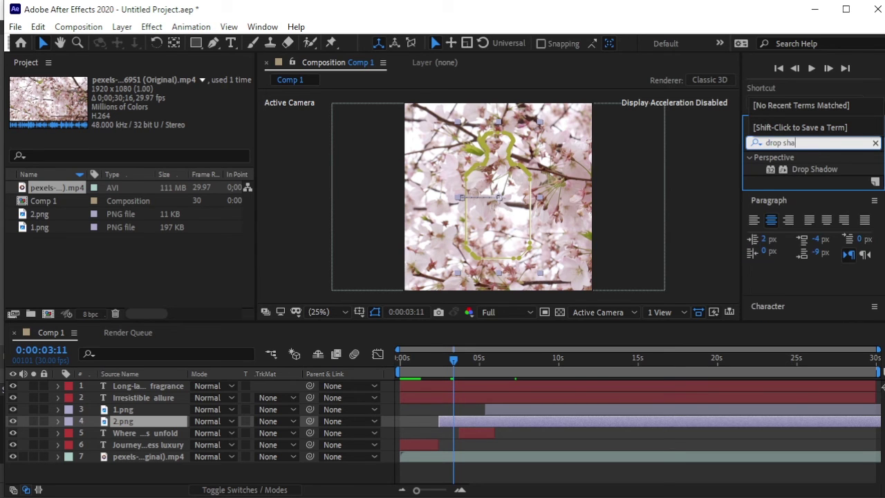
drag(823, 167, 169, 423)
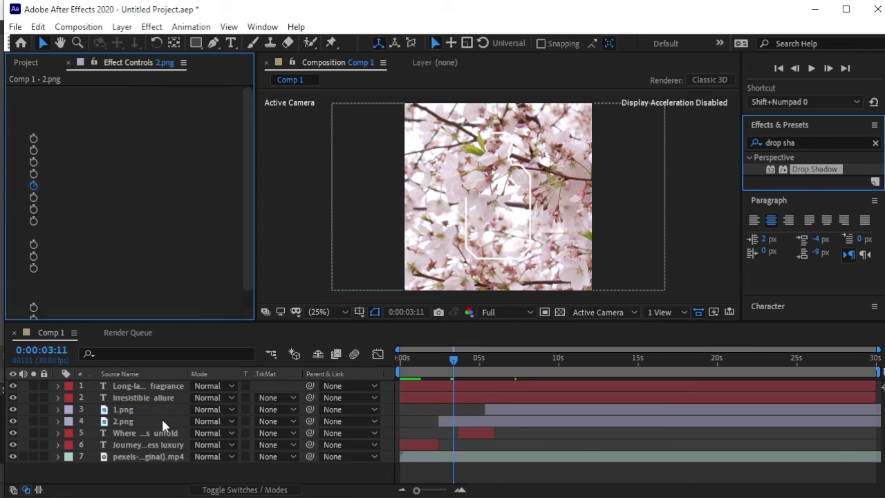
key(period)
key(period)
key(period)
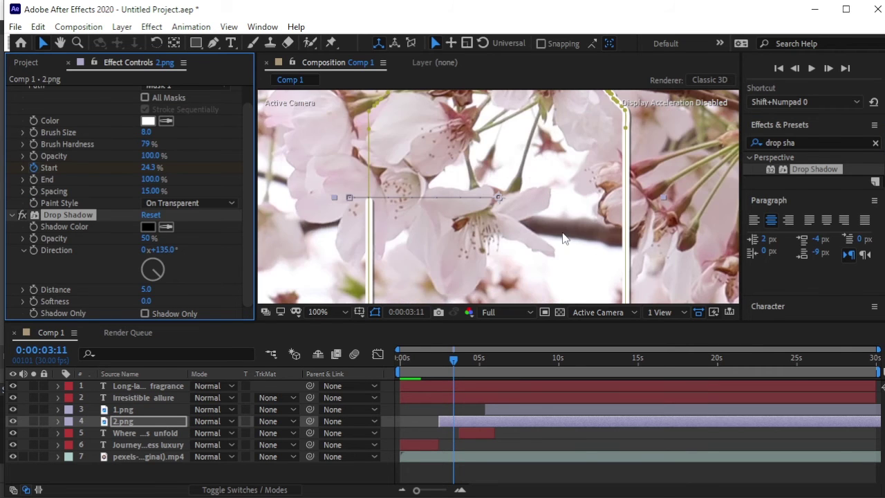
Step: Set the drop shadow's Softness to 23 and Distance to 15
drag(562, 248, 517, 194)
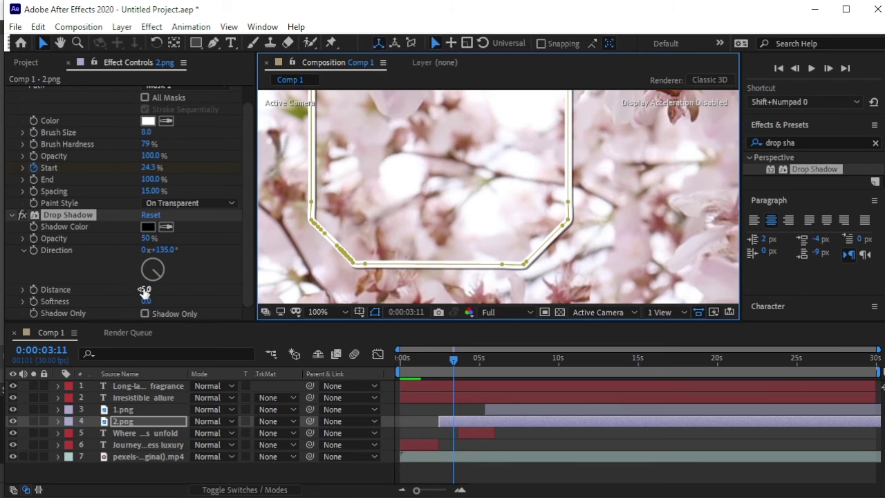
drag(145, 291, 150, 289)
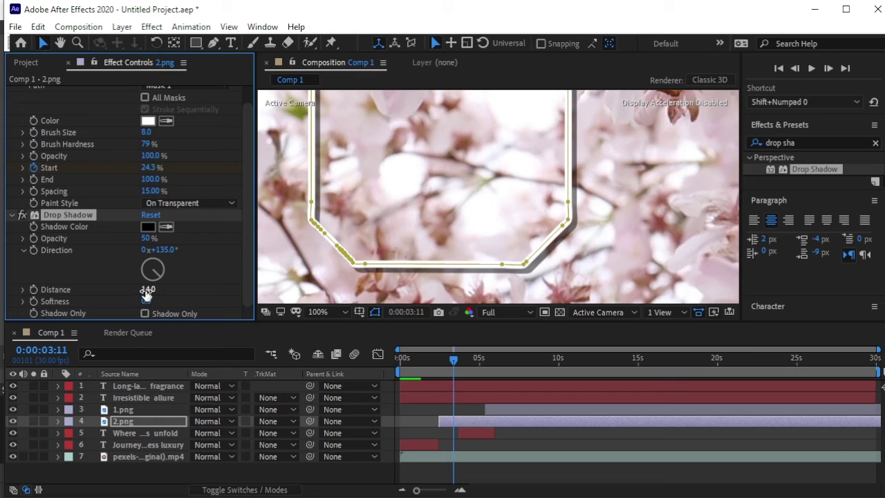
drag(143, 301, 160, 301)
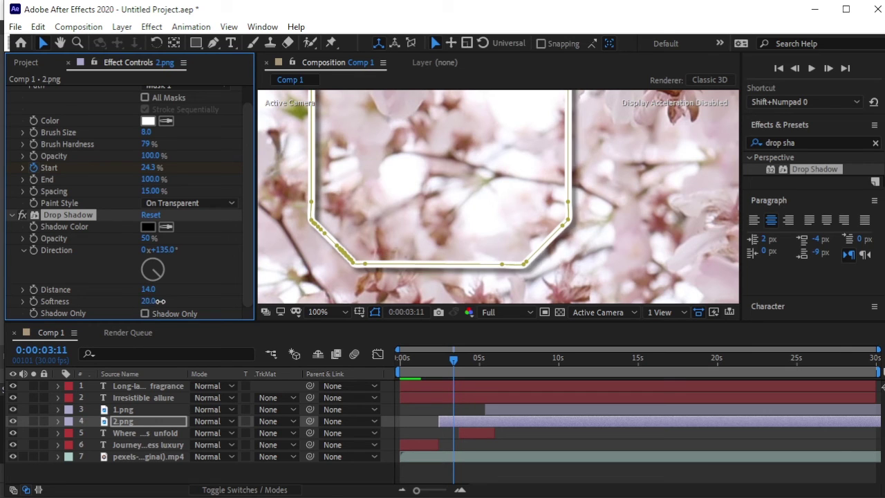
click(154, 291)
text(15)
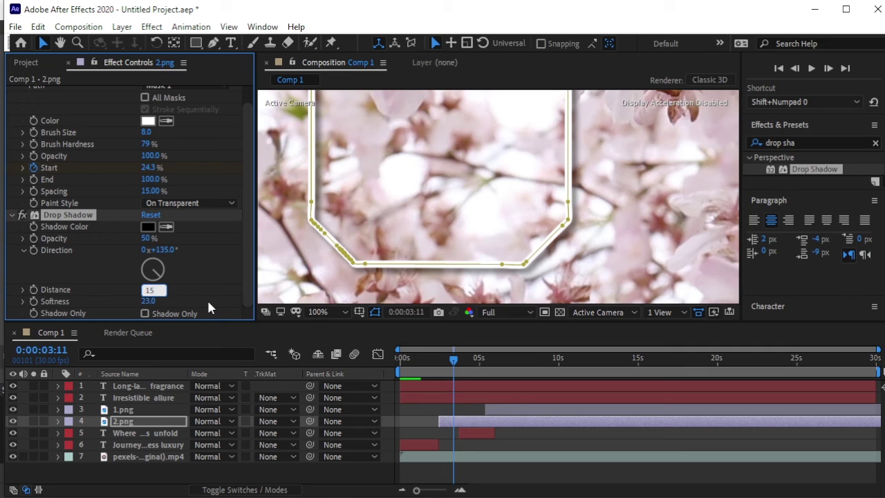
key(Return)
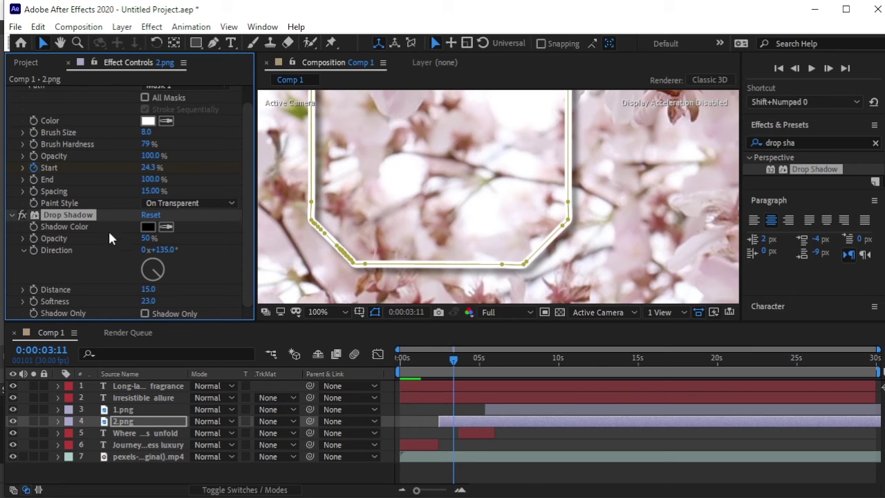
Step: Check the drop shadow on each caption, title, and the 1.png bottle layer
click(132, 387)
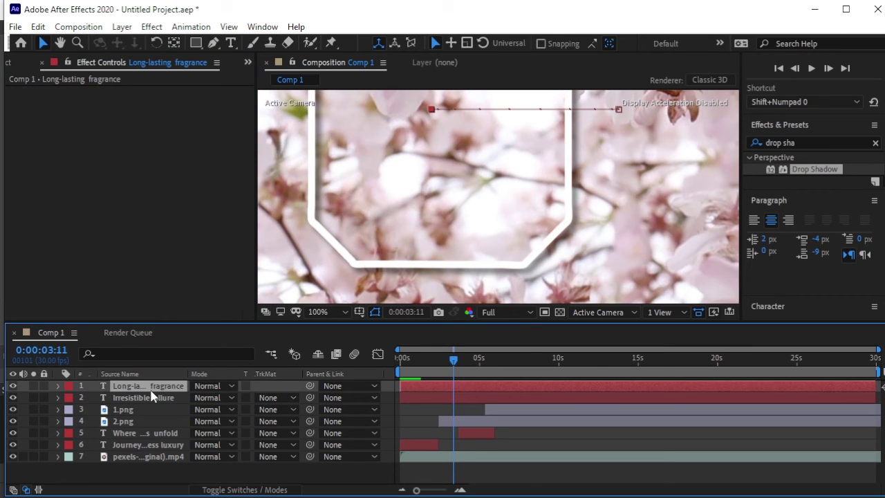
click(145, 397)
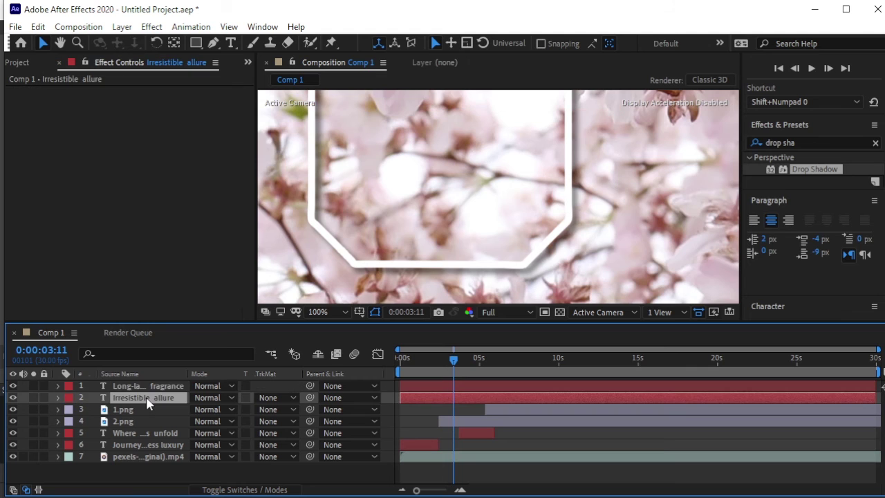
click(144, 410)
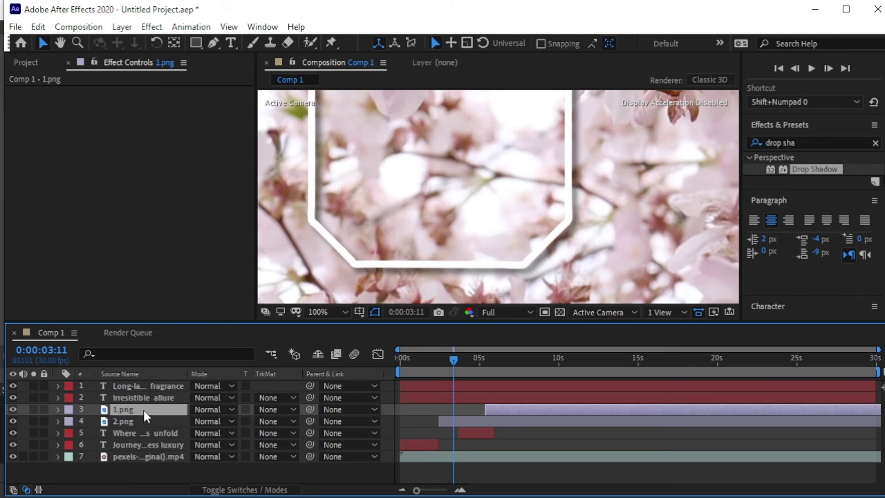
click(146, 433)
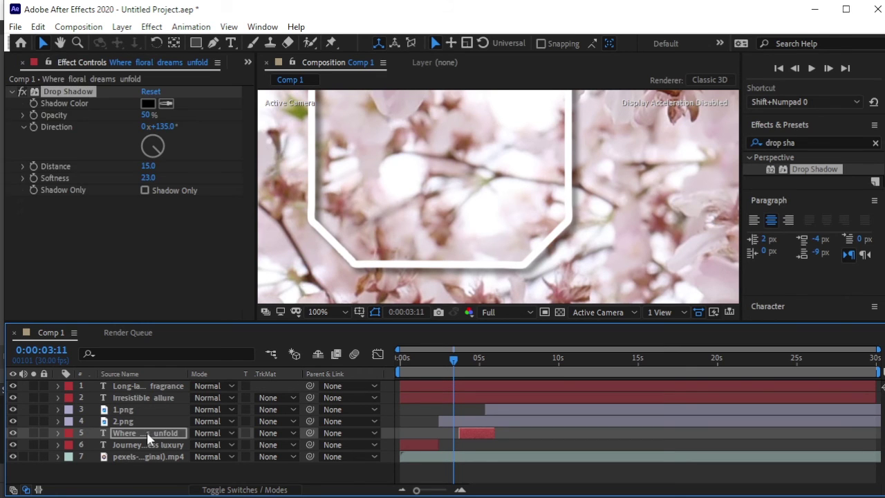
click(148, 444)
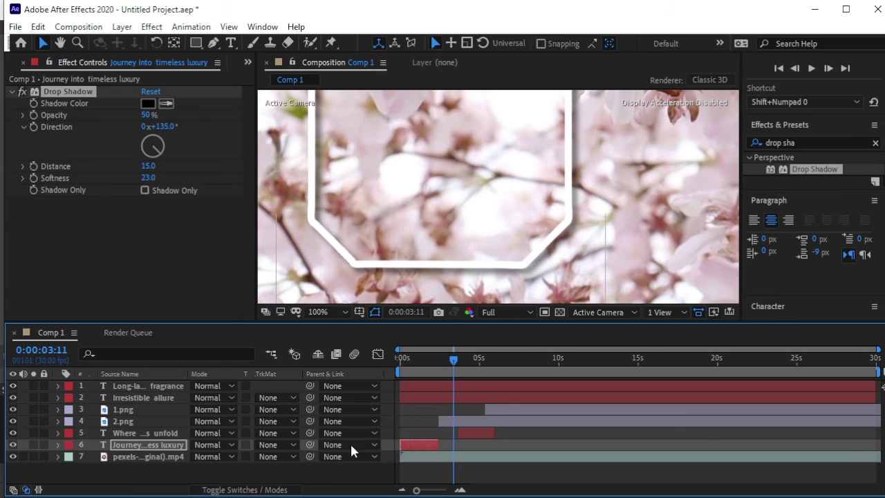
Step: Set viewer magnification to 25%, rewind to 0:00, and deselect the layers
click(328, 312)
click(326, 423)
drag(453, 359, 371, 368)
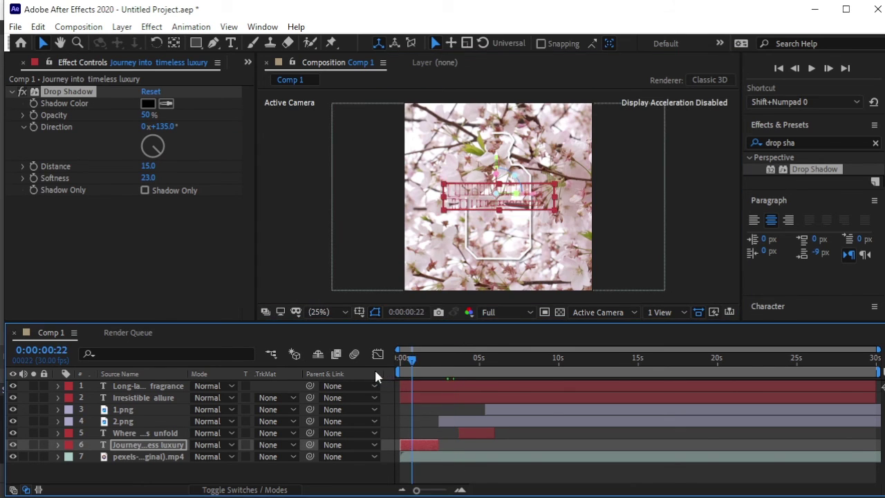
click(347, 468)
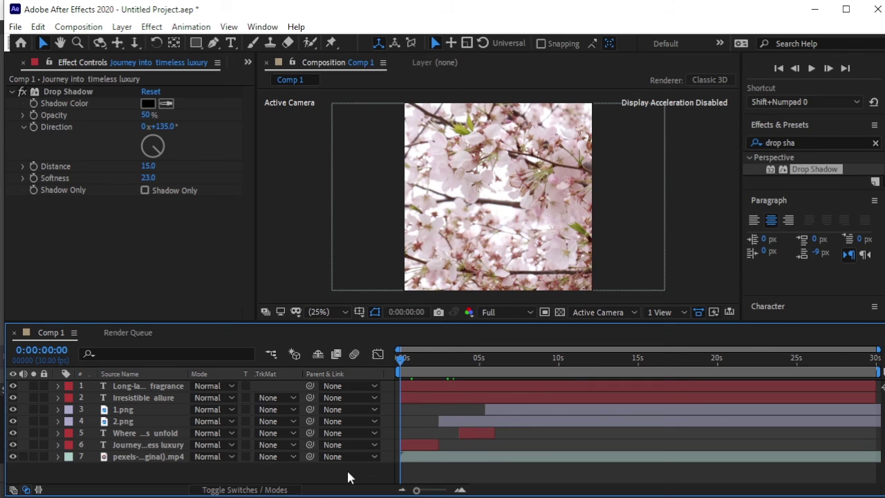
Step: Start the RAM preview of the ad from the beginning
key(space)
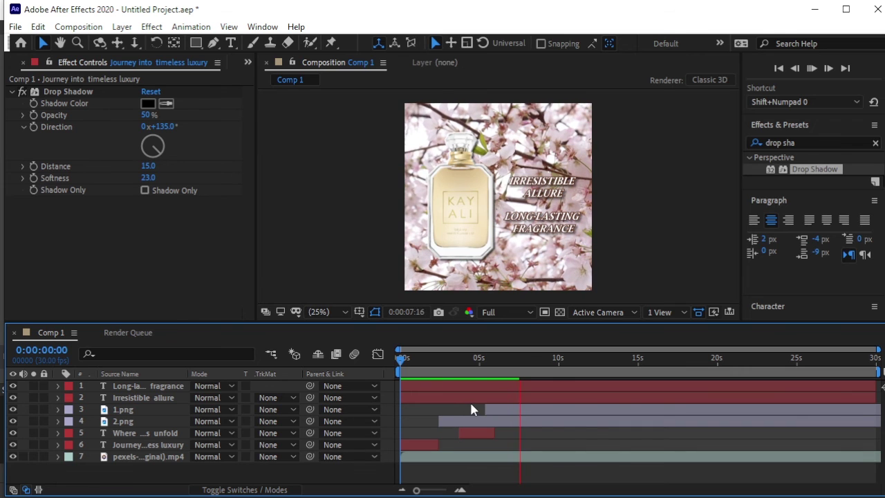
Step: Stop at about eight seconds and set Long-lasting fragrance's shadow distance to 9
key(space)
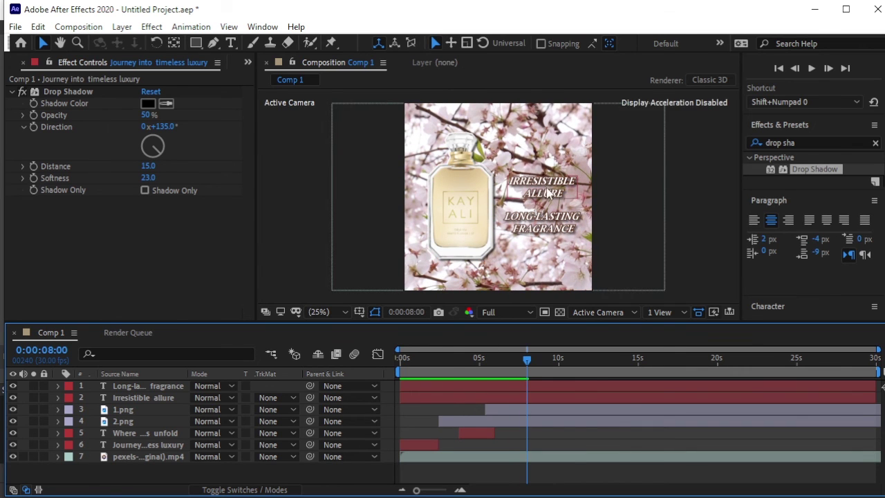
key(period)
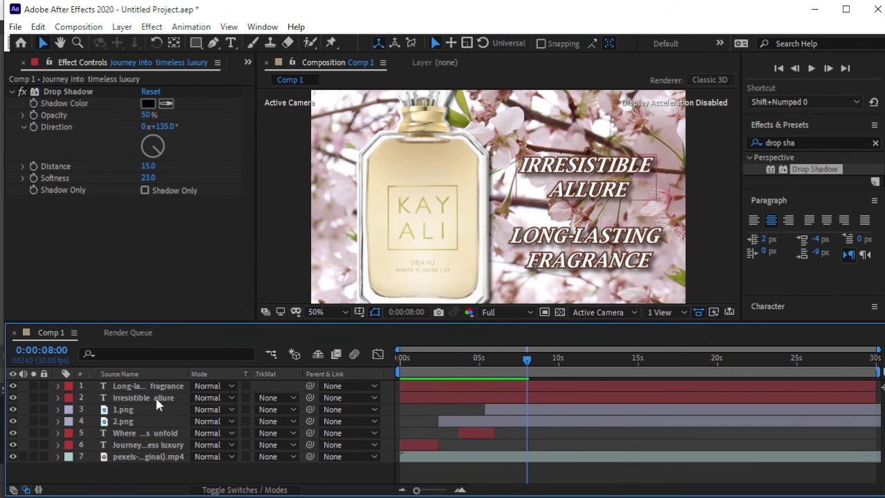
click(159, 387)
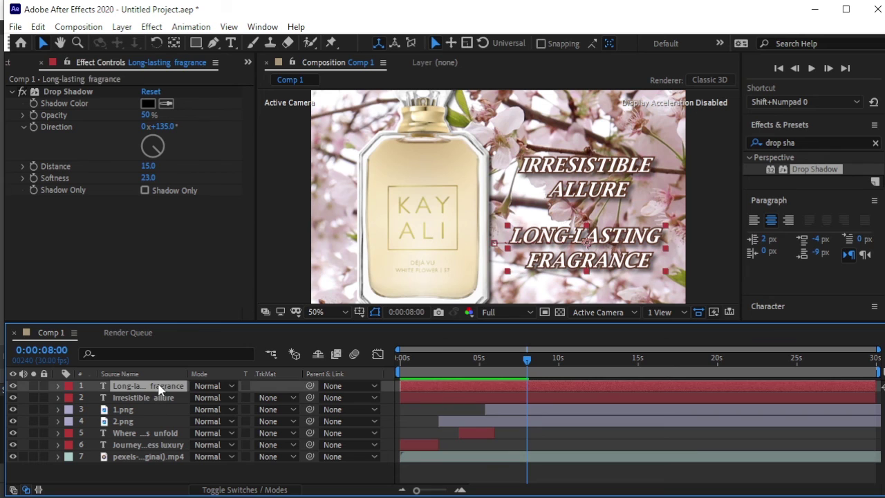
click(147, 167)
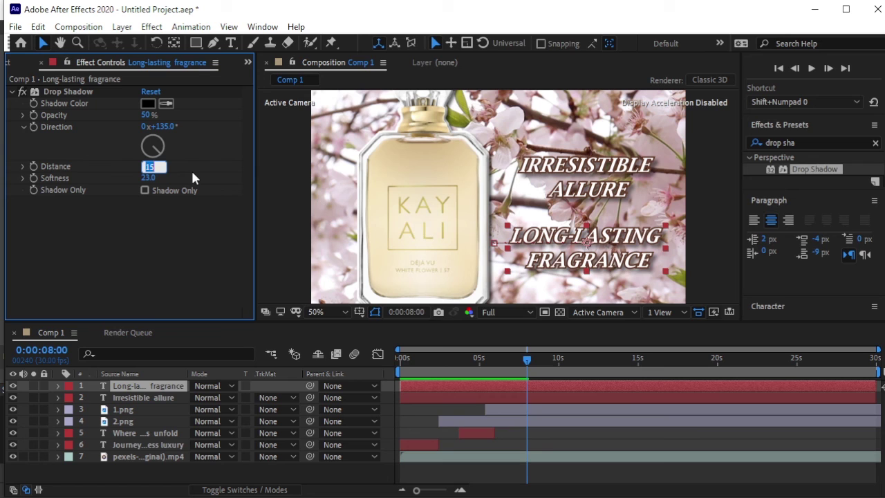
text(9)
key(Return)
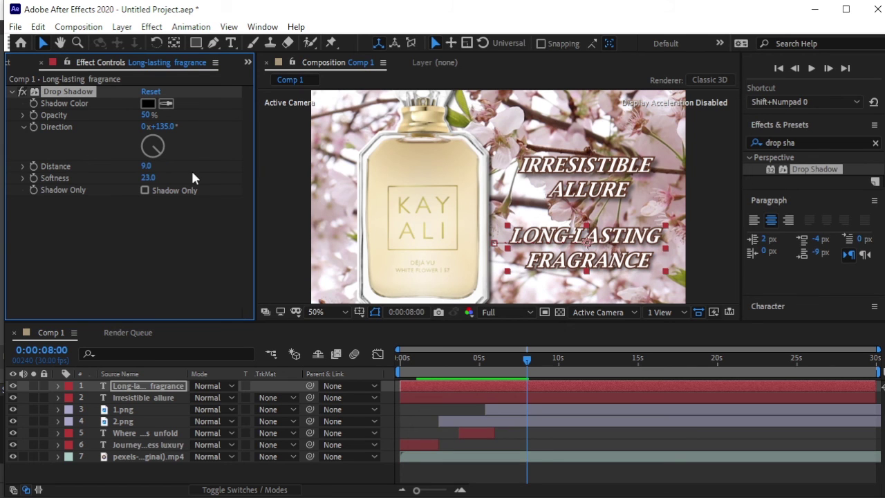
click(145, 233)
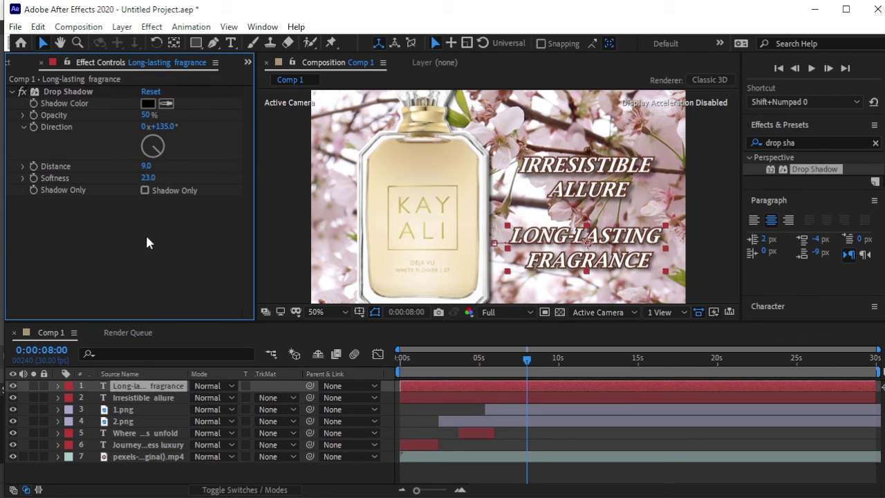
Step: Set Irresistible allure's drop shadow distance to 9
click(156, 400)
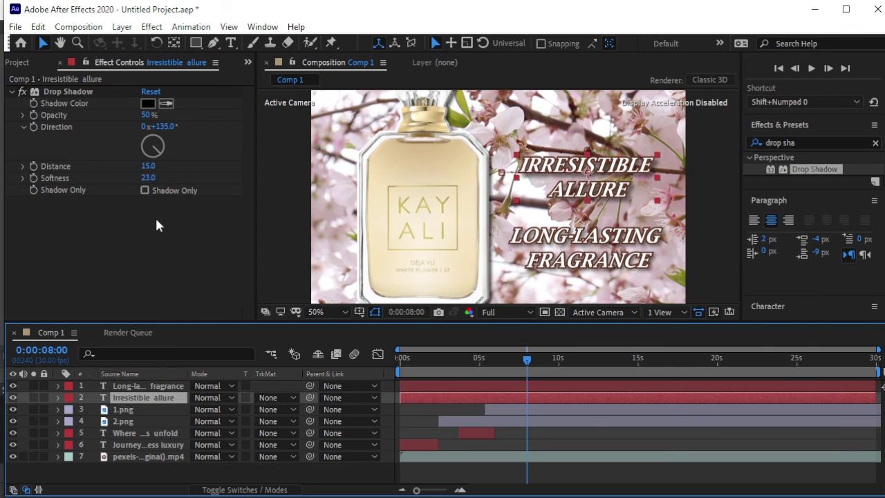
click(149, 166)
text(9)
key(Return)
click(171, 227)
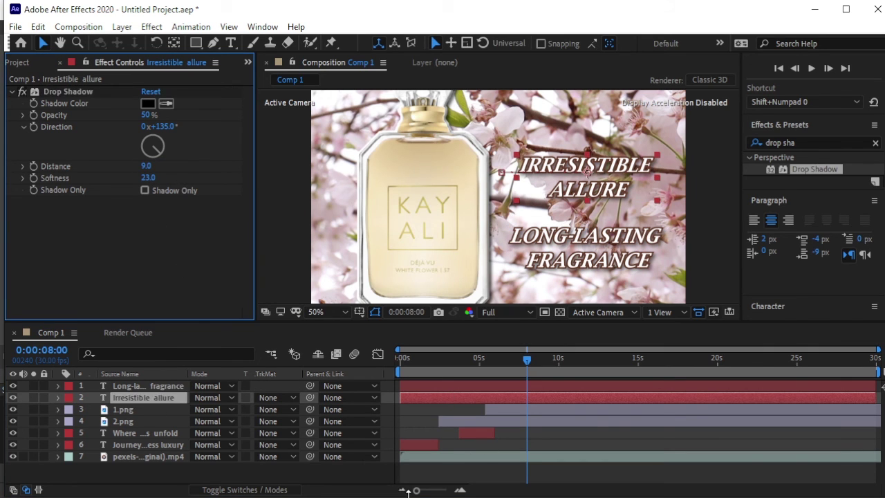
Step: Set the viewer to 25%, rewind to 0:00:00:00, deselect, and play the preview
click(338, 312)
click(332, 422)
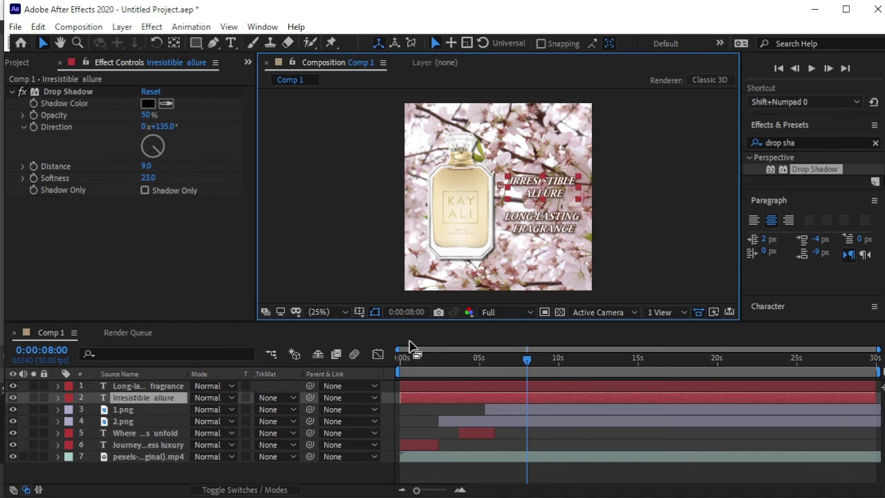
drag(484, 372, 318, 380)
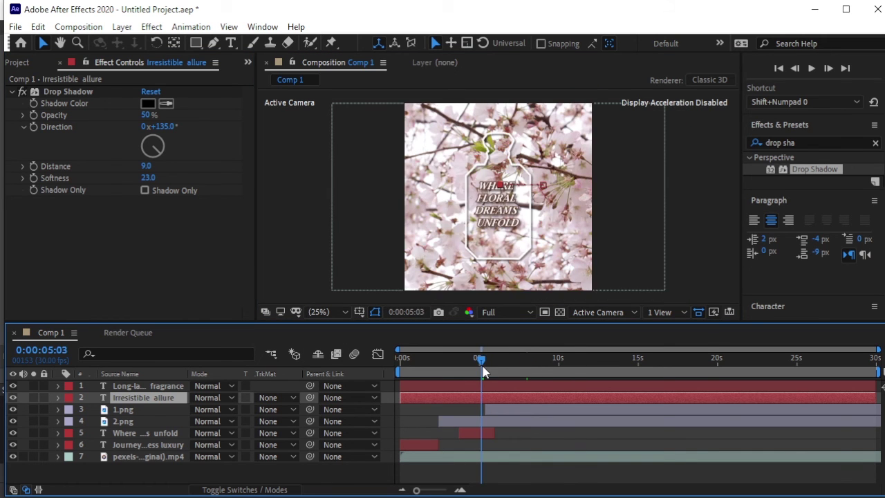
click(364, 475)
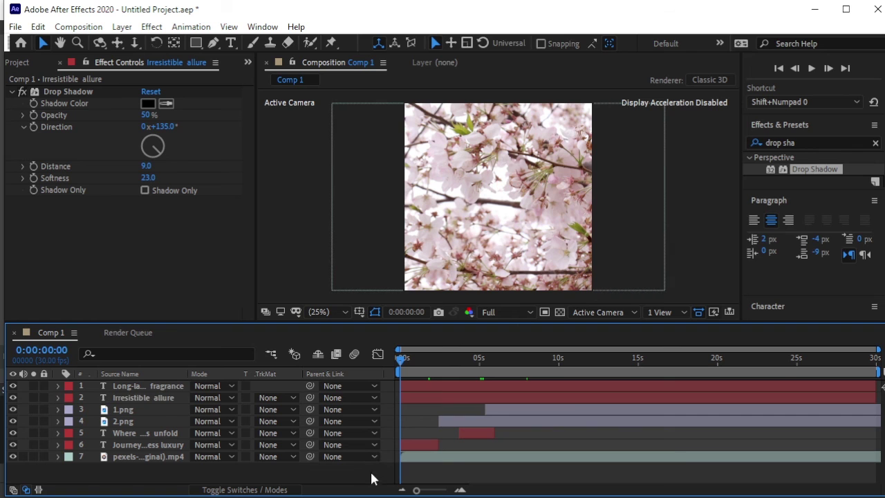
key(space)
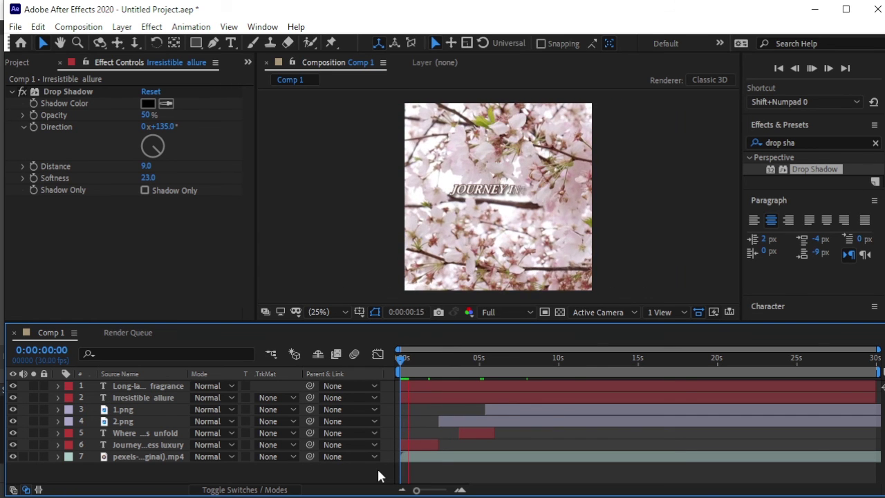